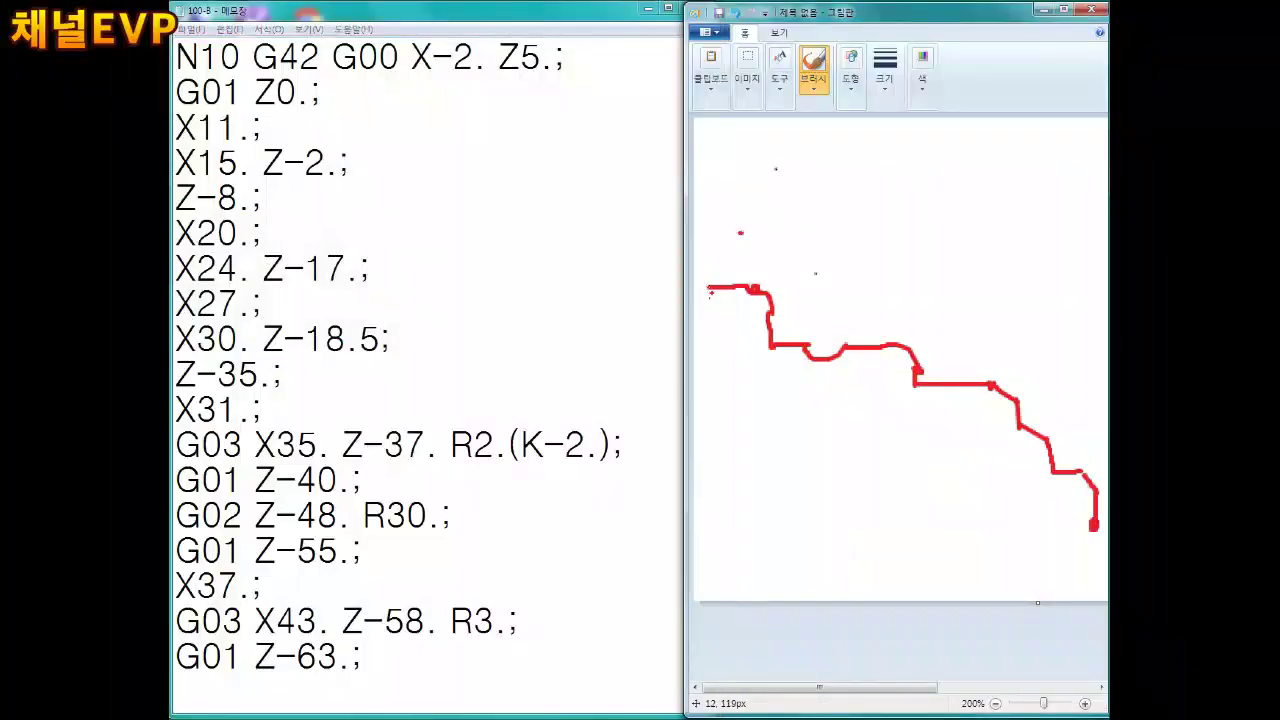
At the end of the G-code file, add the contour lines X45.; and X49. Z-65.;
{"action": "left_click", "coordinate": [201, 693]}
{"action": "type", "text": "X"}
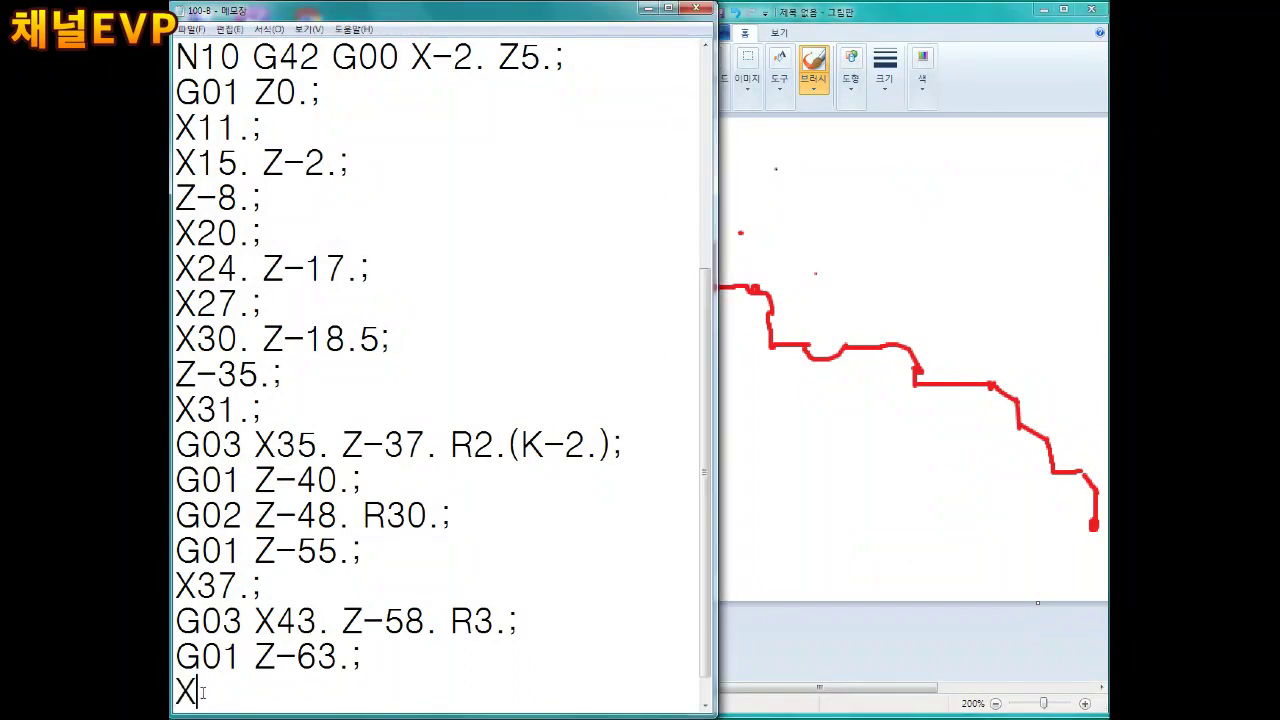
{"action": "type", "text": "45.;"}
{"action": "key", "text": "Return"}
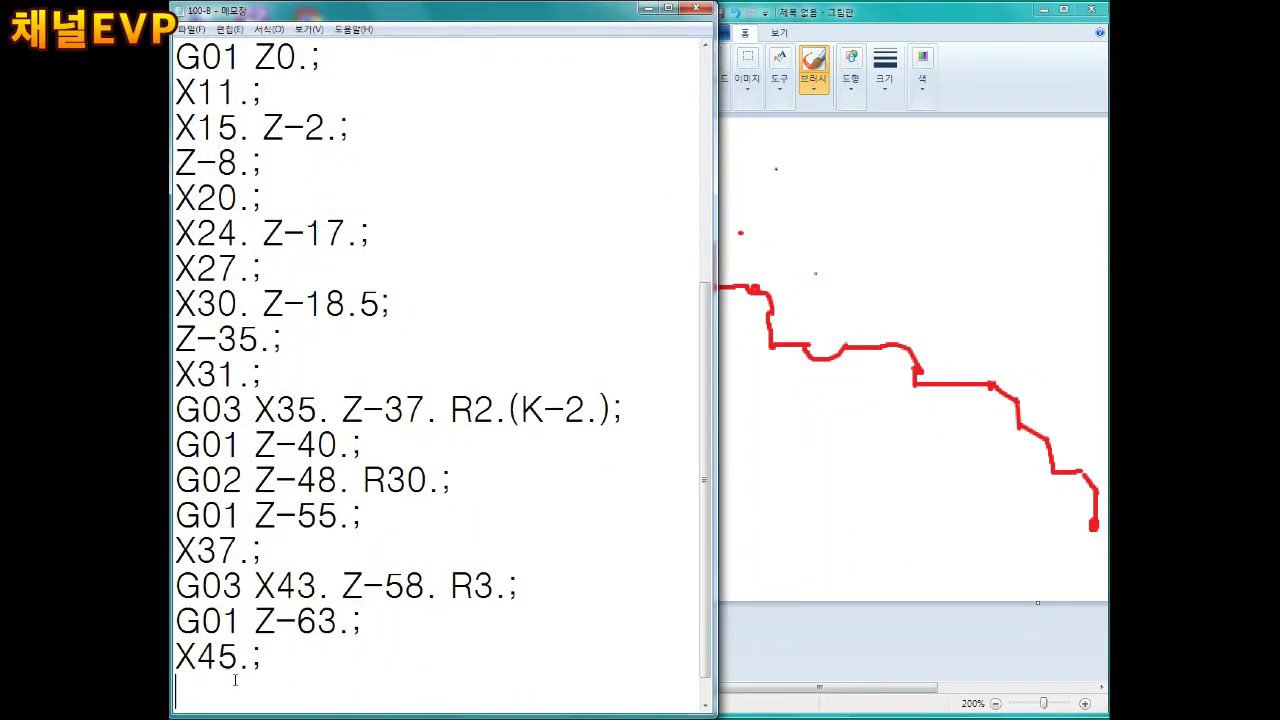
{"action": "type", "text": "X49. Z-653"}
{"action": "key", "text": "BackSpace"}
{"action": "type", "text": ".;"}
{"action": "key", "text": "Return"}
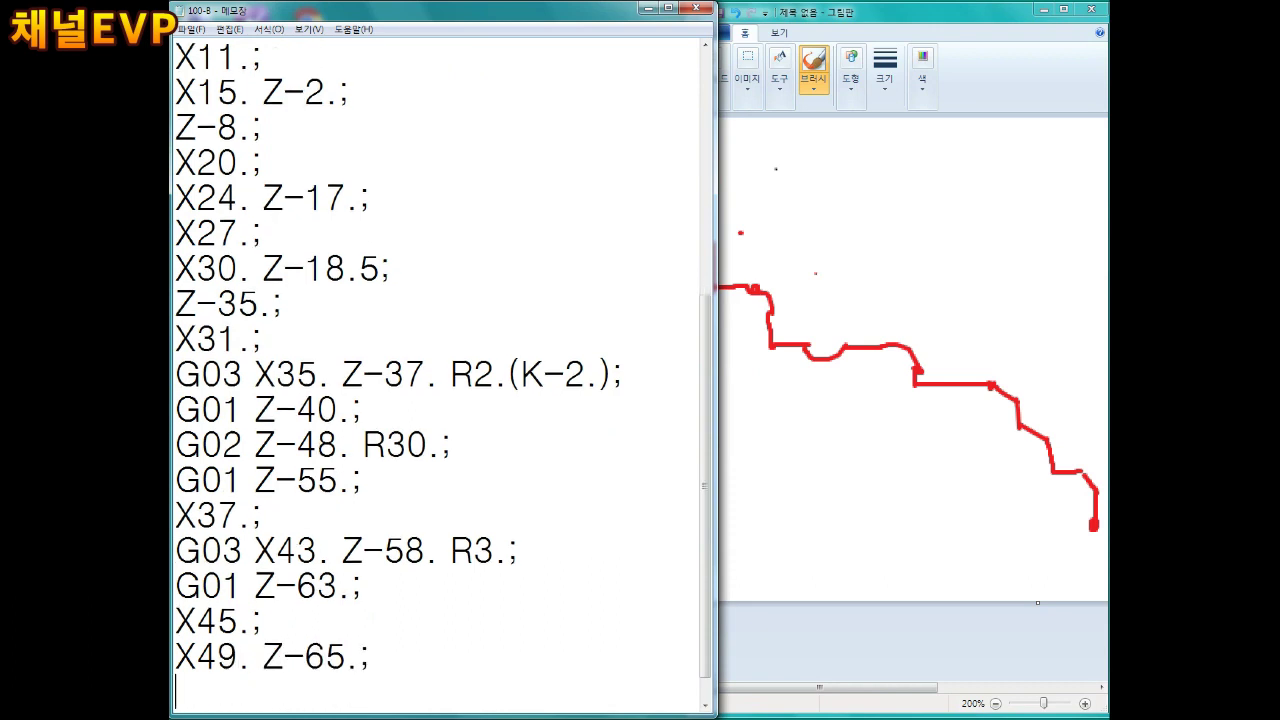
Add the commented-out line (X49.05 Z-66.;)
{"action": "type", "text": "("}
{"action": "type", "text": "X4."}
{"action": "key", "text": "BackSpace"}
{"action": "type", "text": "90.5"}
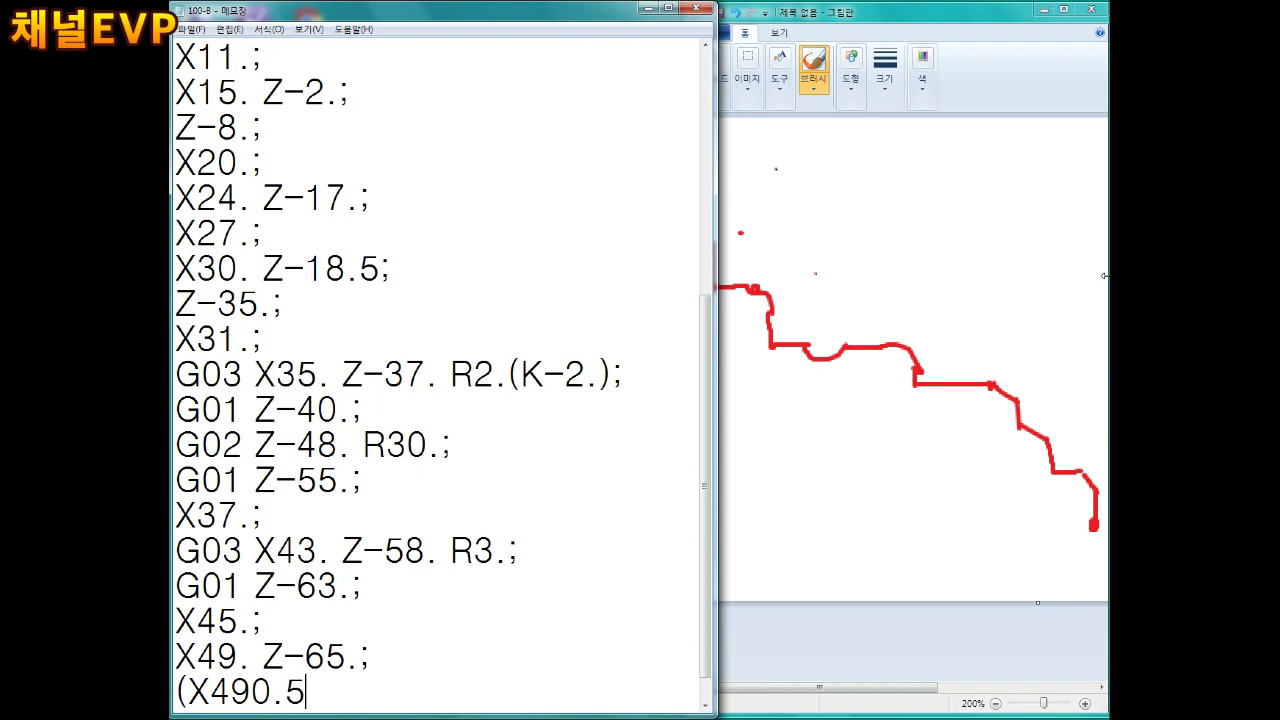
{"action": "key", "text": "BackSpace"}
{"action": "key", "text": "BackSpace"}
{"action": "key", "text": "BackSpace"}
{"action": "type", "text": ".05 Z-66.;"}
{"action": "key", "text": "Return"}
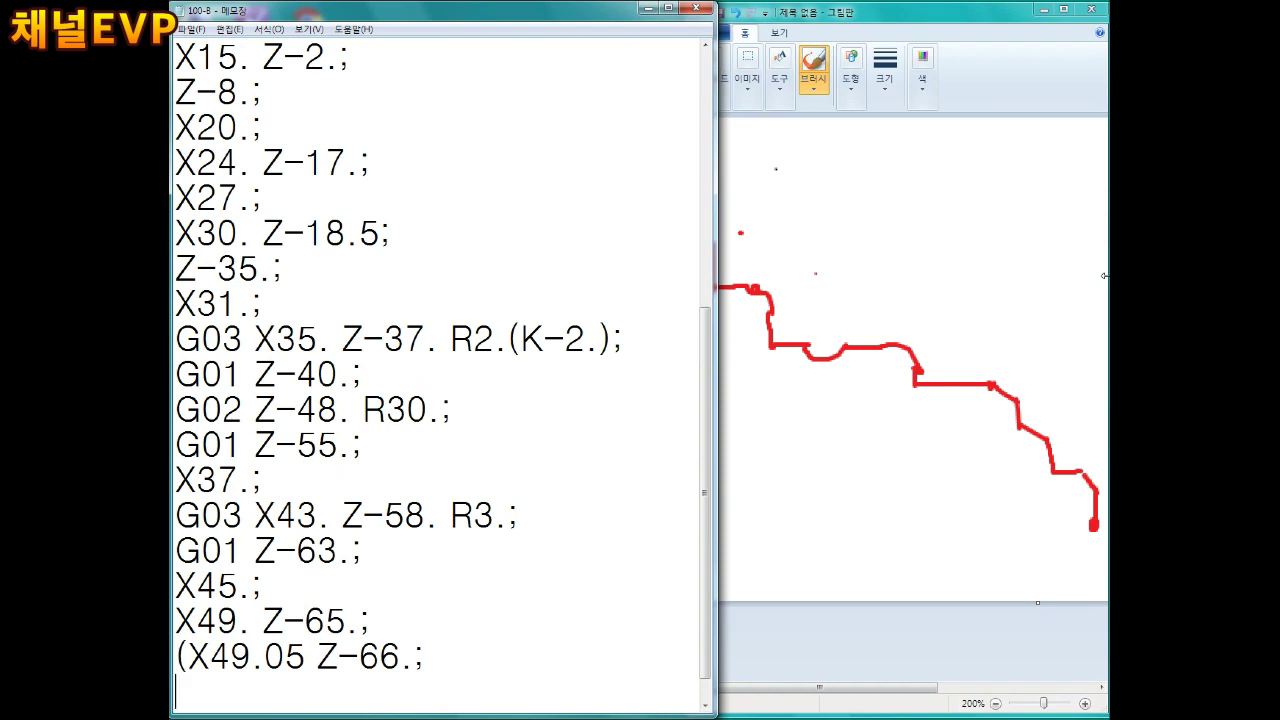
{"action": "type", "text": ")"}
{"action": "key", "text": "Return"}
Add N20 G40 X54.;, M09;, G00 X150. Z150.;, M05; and M01; to close the contour
{"action": "type", "text": "G00 X"}
{"action": "key", "text": "BackSpace"}
{"action": "key", "text": "BackSpace"}
{"action": "key", "text": "BackSpace"}
{"action": "key", "text": "BackSpace"}
{"action": "key", "text": "BackSpace"}
{"action": "type", "text": "N20 G"}
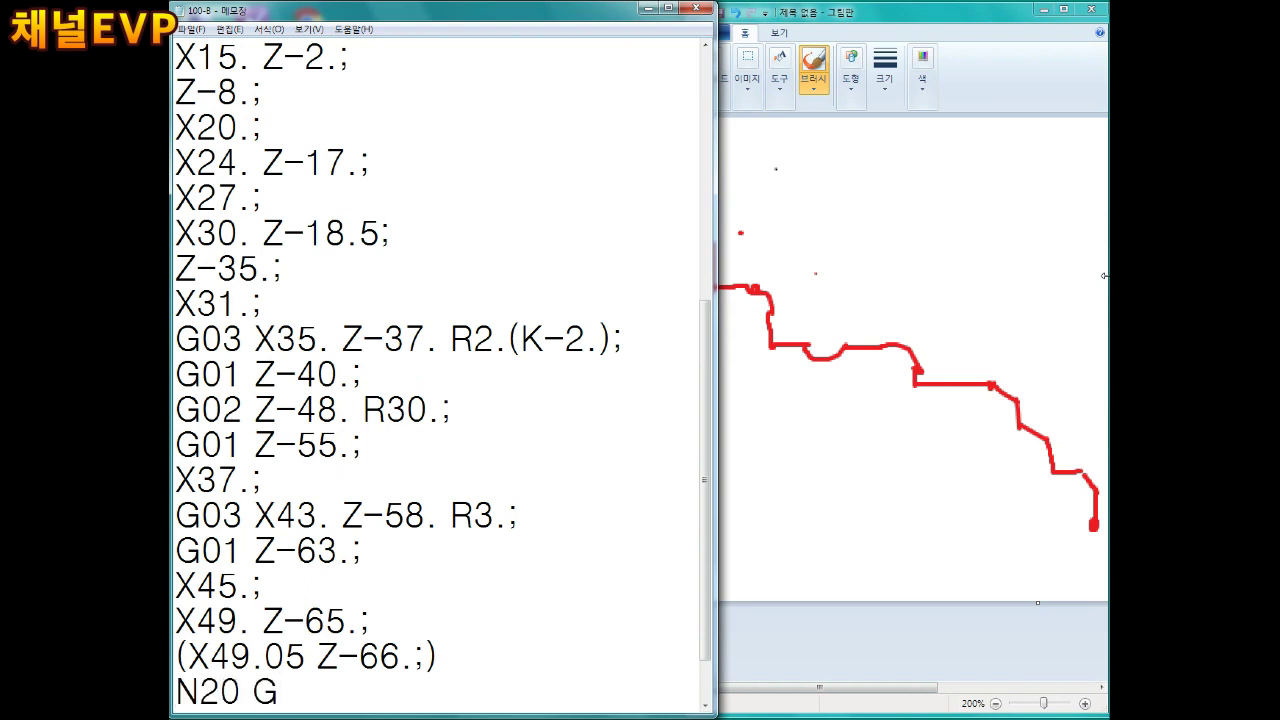
{"action": "type", "text": "40 X54.;"}
{"action": "key", "text": "Return"}
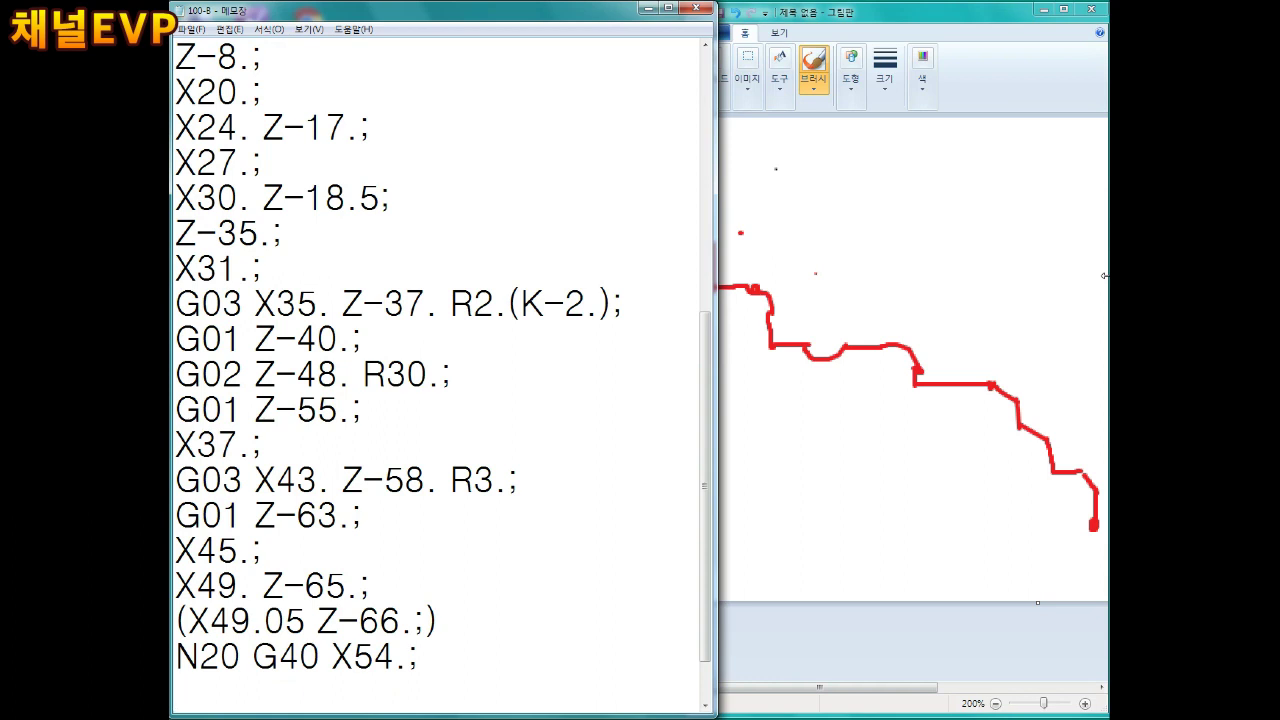
{"action": "type", "text": "M09"}
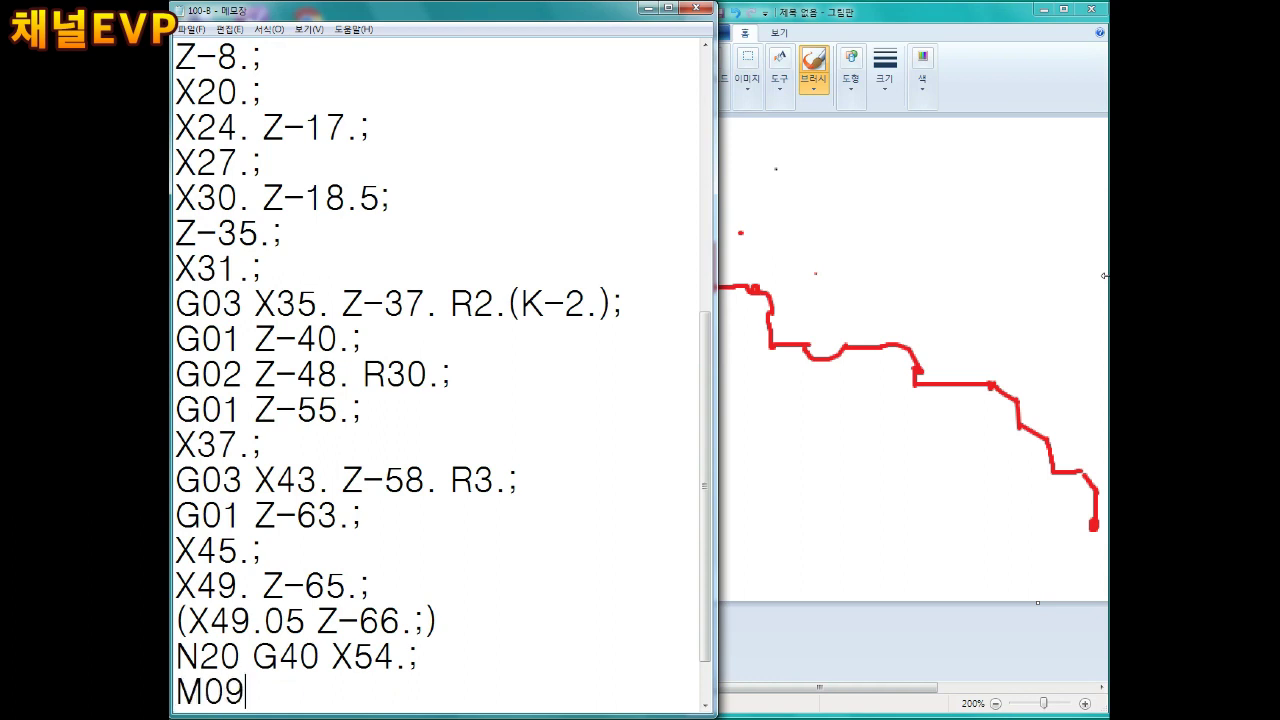
{"action": "type", "text": ";"}
{"action": "key", "text": "Return"}
{"action": "type", "text": "G00 X150. Z150.; M05; M01;"}
{"action": "key", "text": "Return"}
Start the T0303 finishing block with G96 S250 M03; and approach G00 X54. Z2.;
{"action": "key", "text": "BackSpace"}
{"action": "key", "text": "BackSpace"}
{"action": "key", "text": "Return"}
{"action": "key", "text": "BackSpace"}
{"action": "key", "text": "Return"}
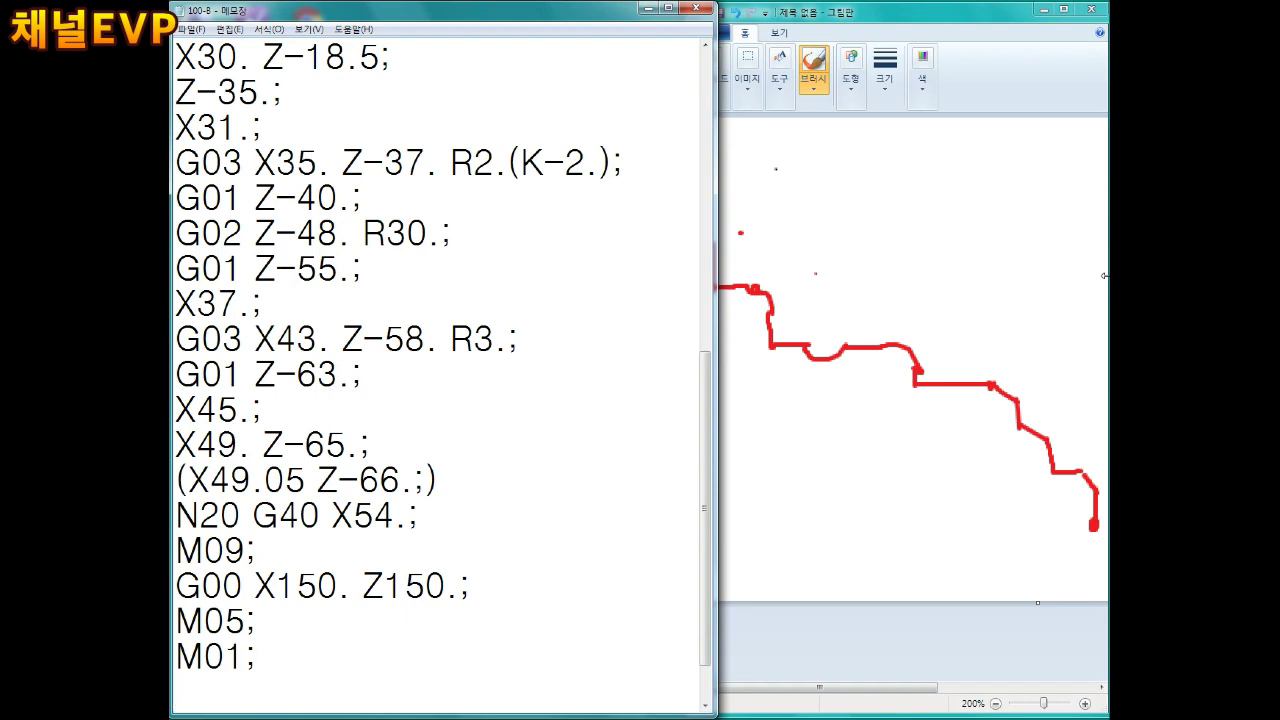
{"action": "left_click", "coordinate": [306, 656]}
{"action": "key", "text": "Return"}
{"action": "type", "text": "T0303"}
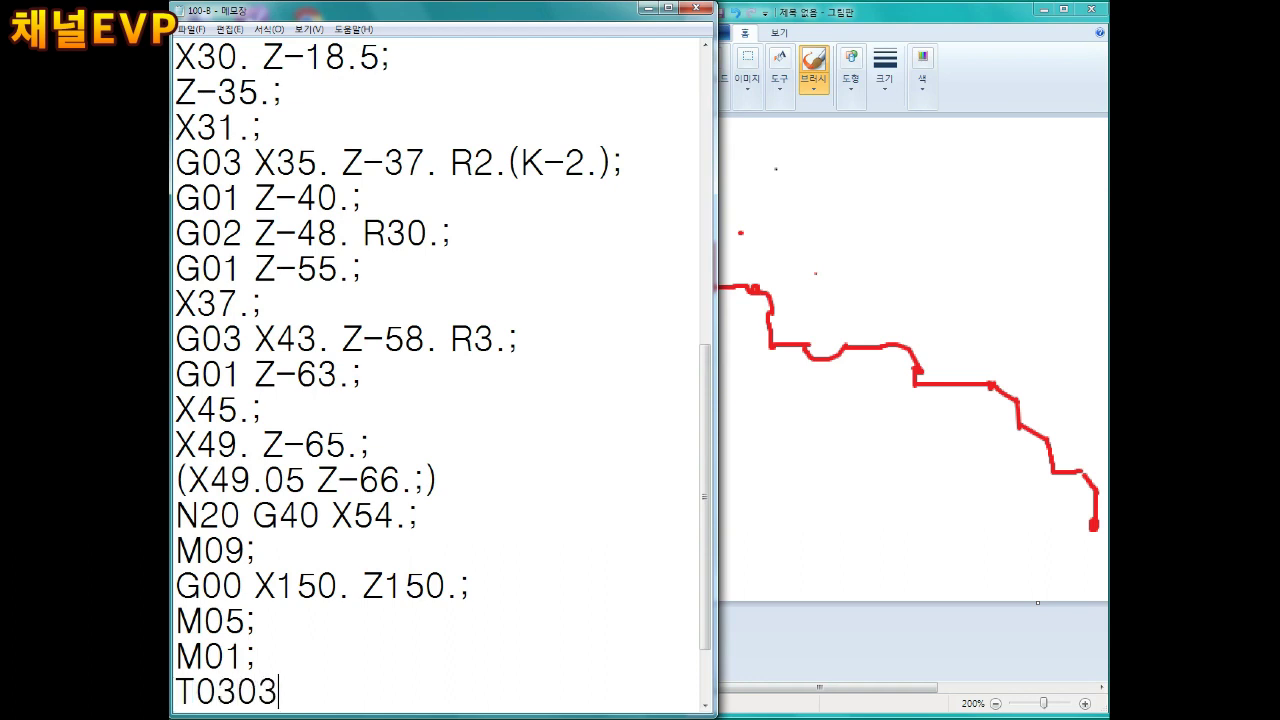
{"action": "type", "text": ";"}
{"action": "key", "text": "Return"}
{"action": "type", "text": "G9"}
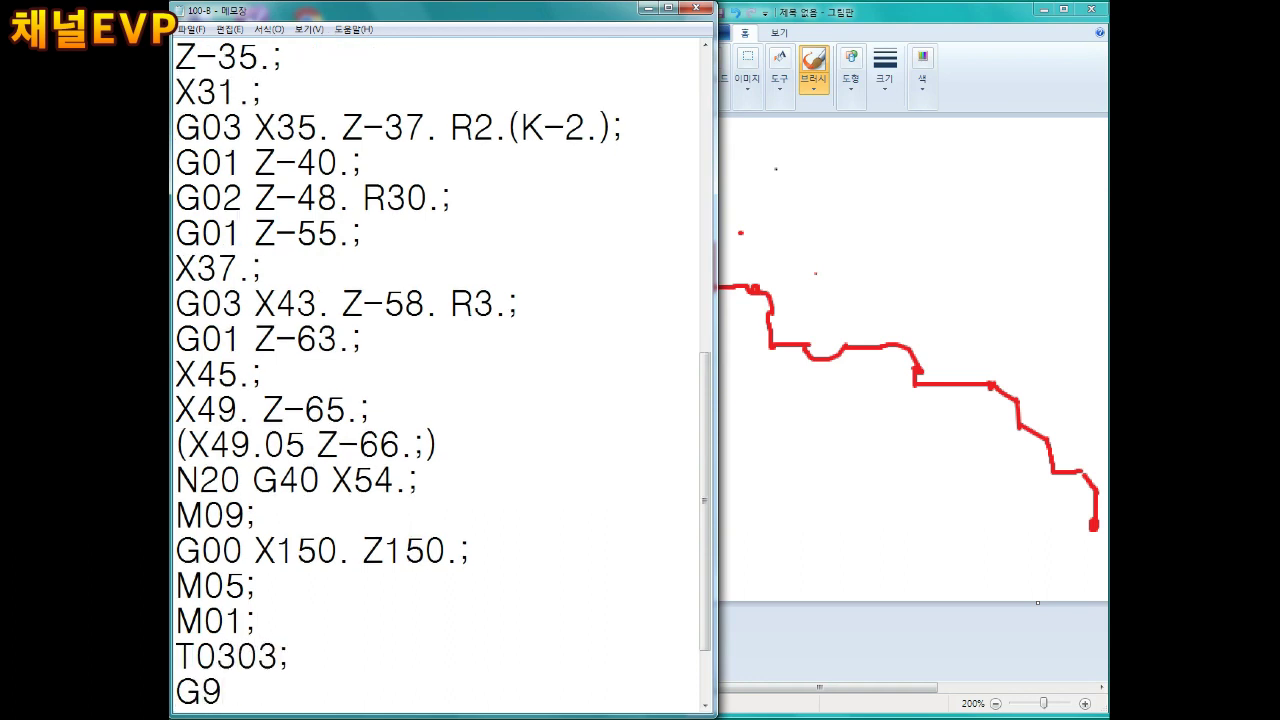
{"action": "type", "text": "6 S250 M03"}
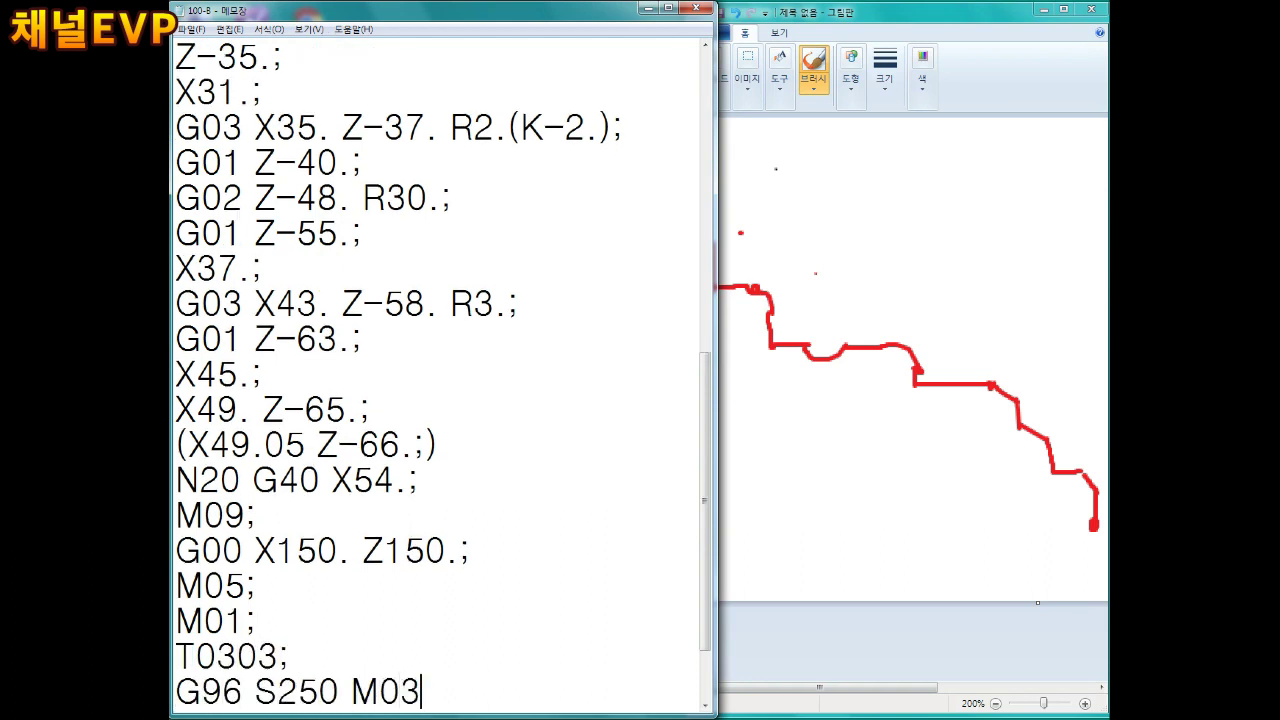
{"action": "type", "text": ";"}
{"action": "key", "text": "Return"}
{"action": "type", "text": "G00 X150. Z1"}
{"action": "key", "text": "BackSpace"}
{"action": "key", "text": "BackSpace"}
{"action": "key", "text": "BackSpace"}
{"action": "key", "text": "BackSpace"}
{"action": "key", "text": "BackSpace"}
{"action": "key", "text": "BackSpace"}
{"action": "key", "text": "BackSpace"}
{"action": "type", "text": "54. Z2.;"}
{"action": "key", "text": "Return"}
Add the finishing cycle line G70 P10 Q20 F0.1 M08;
{"action": "key", "text": "Up"}
{"action": "key", "text": "Up"}
{"action": "key", "text": "Up"}
{"action": "key", "text": "Up"}
{"action": "key", "text": "Up"}
{"action": "key", "text": "Up"}
{"action": "key", "text": "Up"}
{"action": "key", "text": "Up"}
{"action": "key", "text": "Up"}
{"action": "key", "text": "Up"}
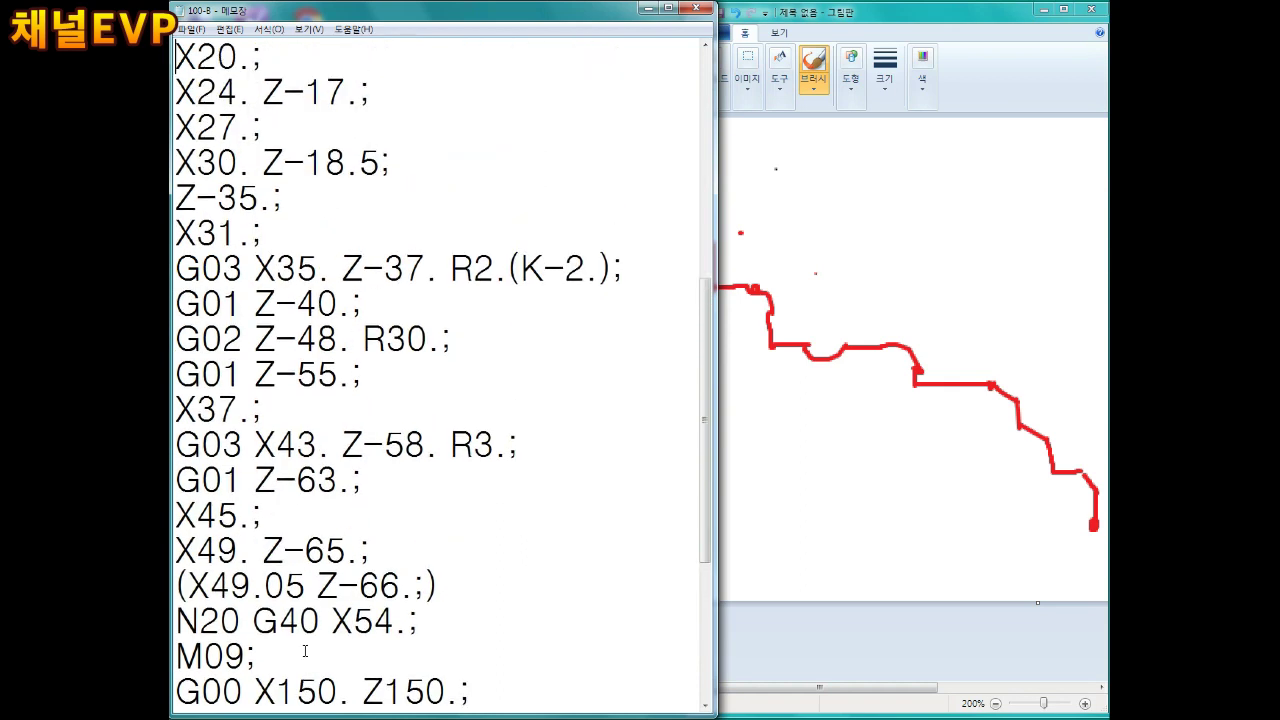
{"action": "key", "text": "Up"}
{"action": "key", "text": "Up"}
{"action": "key", "text": "Up"}
{"action": "key", "text": "Up"}
{"action": "key", "text": "Up"}
{"action": "key", "text": "Up"}
{"action": "key", "text": "Up"}
{"action": "key", "text": "Down"}
{"action": "key", "text": "Down"}
{"action": "key", "text": "Down"}
{"action": "key", "text": "Down"}
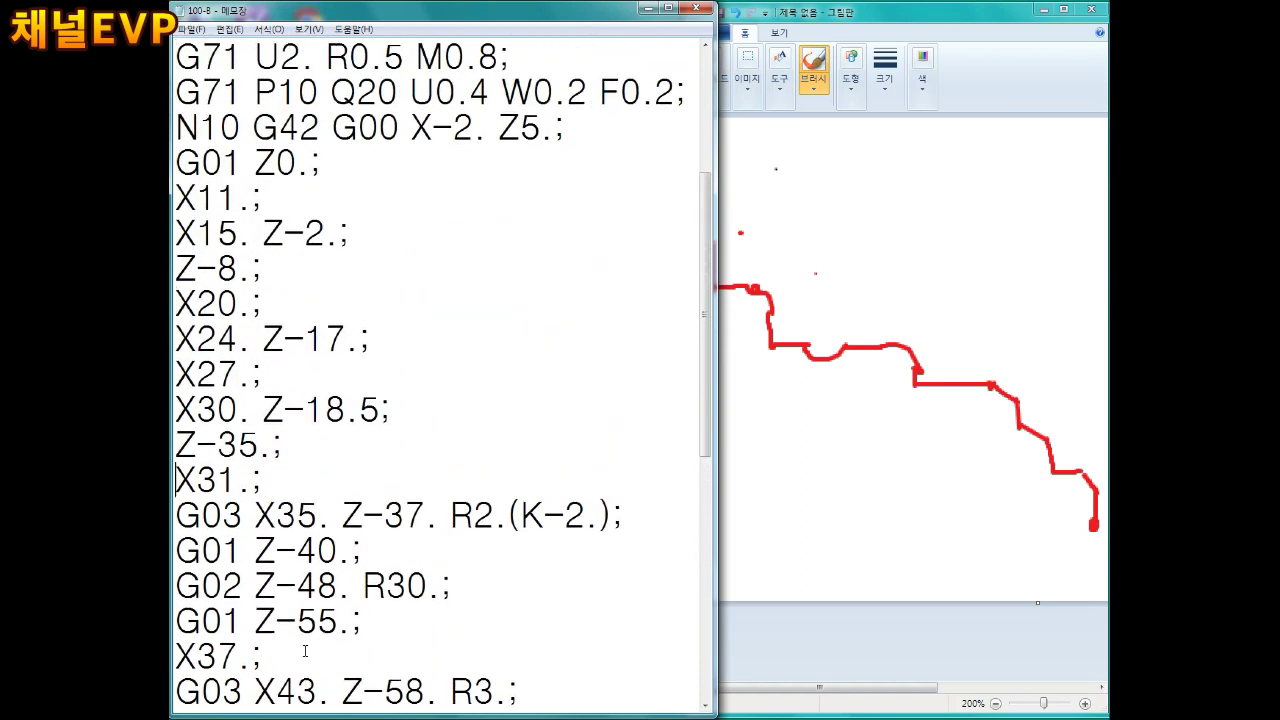
{"action": "key", "text": "Down"}
{"action": "key", "text": "Down"}
{"action": "key", "text": "Down"}
{"action": "key", "text": "Down"}
{"action": "key", "text": "Down"}
{"action": "key", "text": "Up"}
{"action": "key", "text": "Up"}
{"action": "key", "text": "Up"}
{"action": "type", "text": "G70 P10 Q20 F0.1 M08;"}
{"action": "key", "text": "Return"}
Follow with M09;, retract G00 X150. Z150.;, M05; and M01;
{"action": "type", "text": "M09;"}
{"action": "key", "text": "Return"}
{"action": "type", "text": "G00 X150. Z150.;"}
{"action": "key", "text": "Return"}
{"action": "type", "text": "M05;"}
{"action": "key", "text": "Return"}
{"action": "type", "text": "M01;"}
{"action": "key", "text": "Return"}
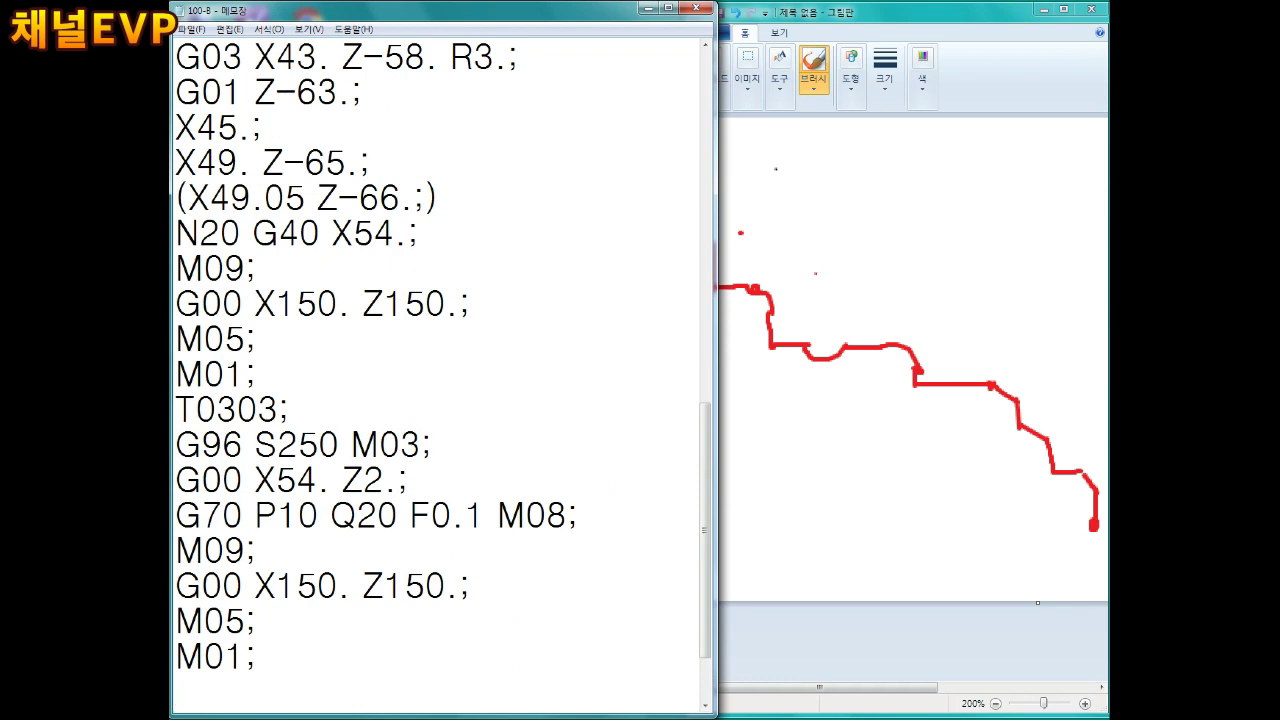
Begin the grooving tool block with T0505; and G50 S700;
{"action": "type", "text": "T0505;"}
{"action": "key", "text": "Return"}
{"action": "type", "text": "G"}
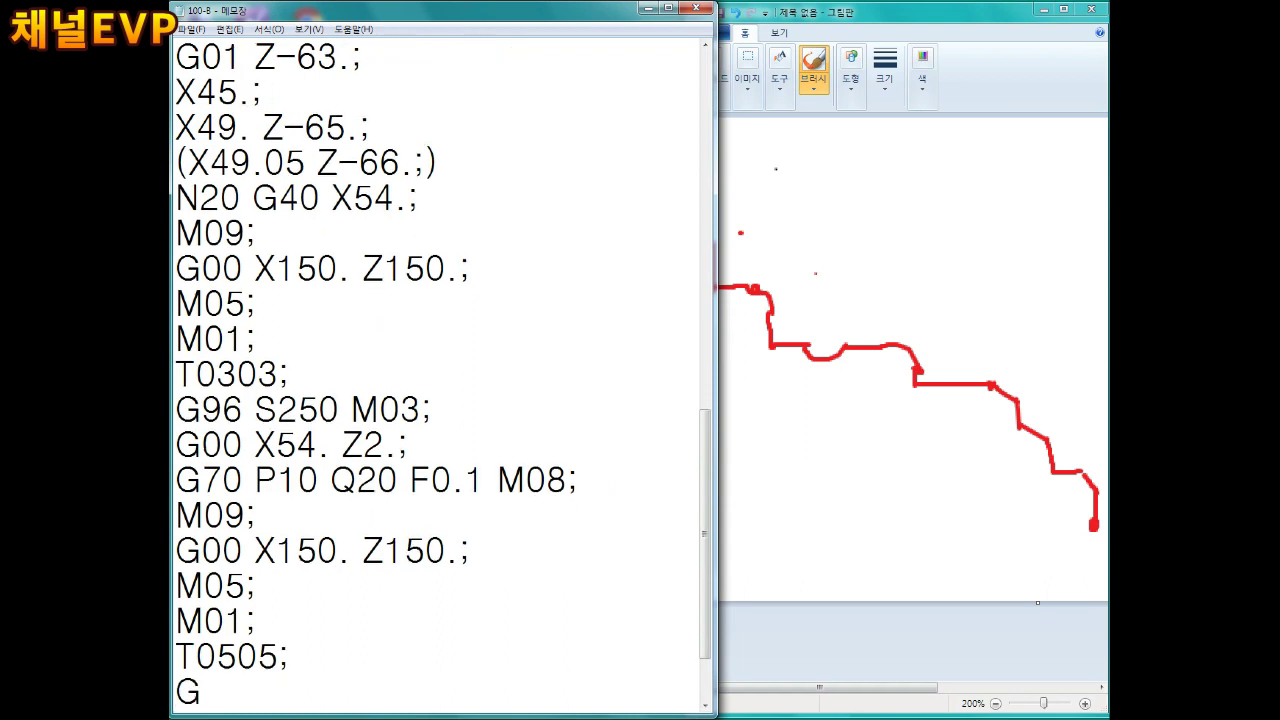
{"action": "type", "text": "50 S700;"}
Add G96 S40 M03;, G00 X39. Z-35.;, the plunge G01 X26. F0.1 M08; and dwell G04 X1.;
{"action": "key", "text": "Return"}
{"action": "type", "text": "G96 S40 M03;"}
{"action": "key", "text": "Return"}
{"action": "type", "text": "G00 X"}
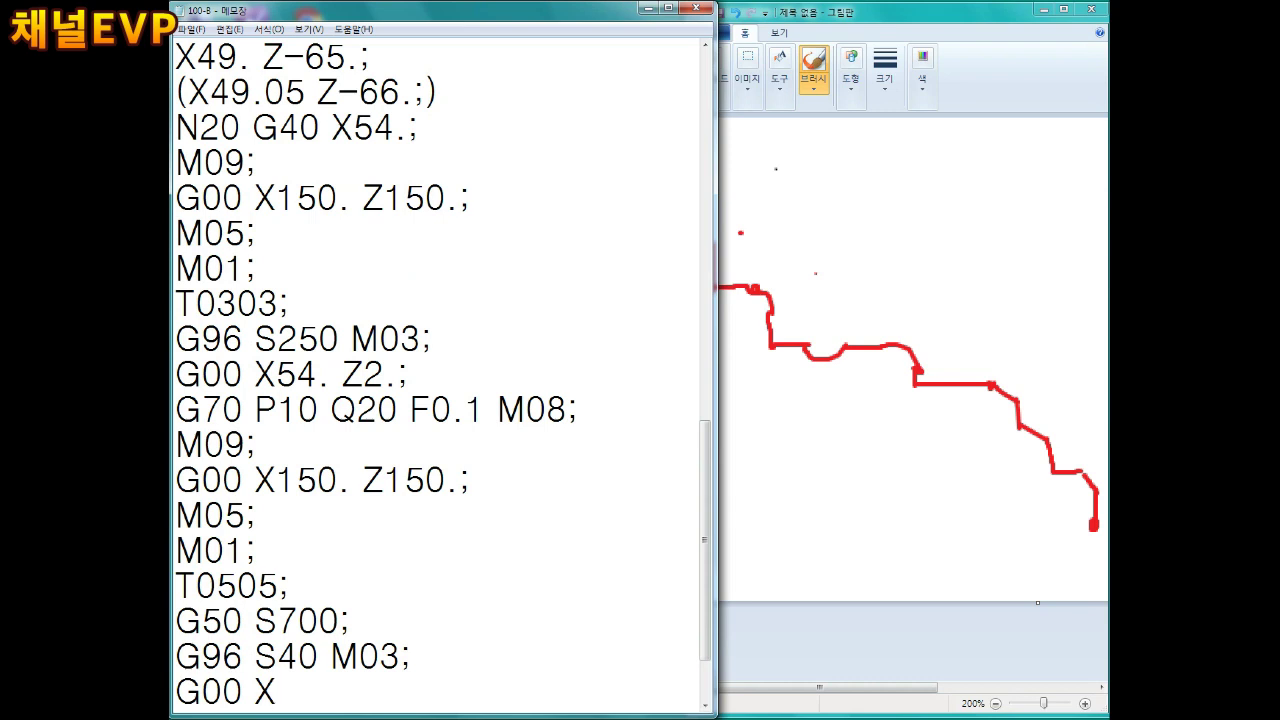
{"action": "type", "text": "39. Z"}
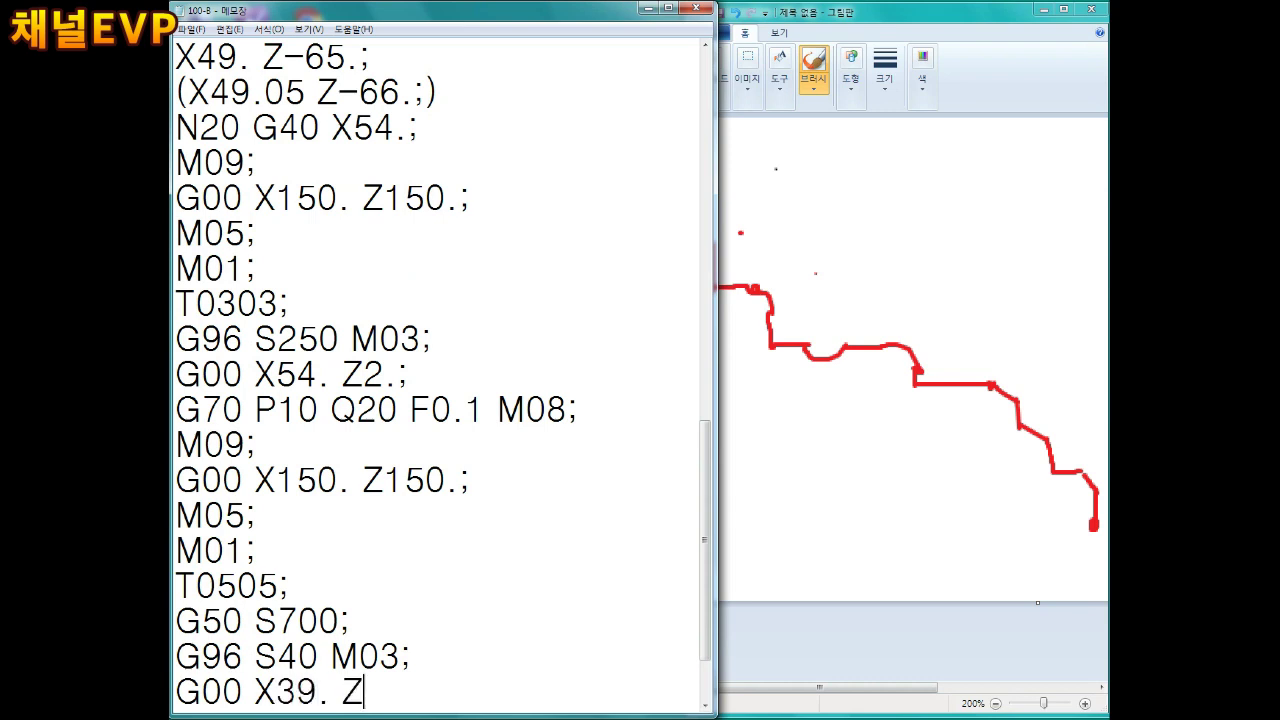
{"action": "type", "text": "-"}
{"action": "type", "text": "30."}
{"action": "key", "text": "BackSpace"}
{"action": "key", "text": "BackSpace"}
{"action": "type", "text": "5."}
{"action": "type", "text": ";"}
{"action": "key", "text": "Return"}
{"action": "type", "text": "G01 X26. F0.1 M08;"}
{"action": "key", "text": "Return"}
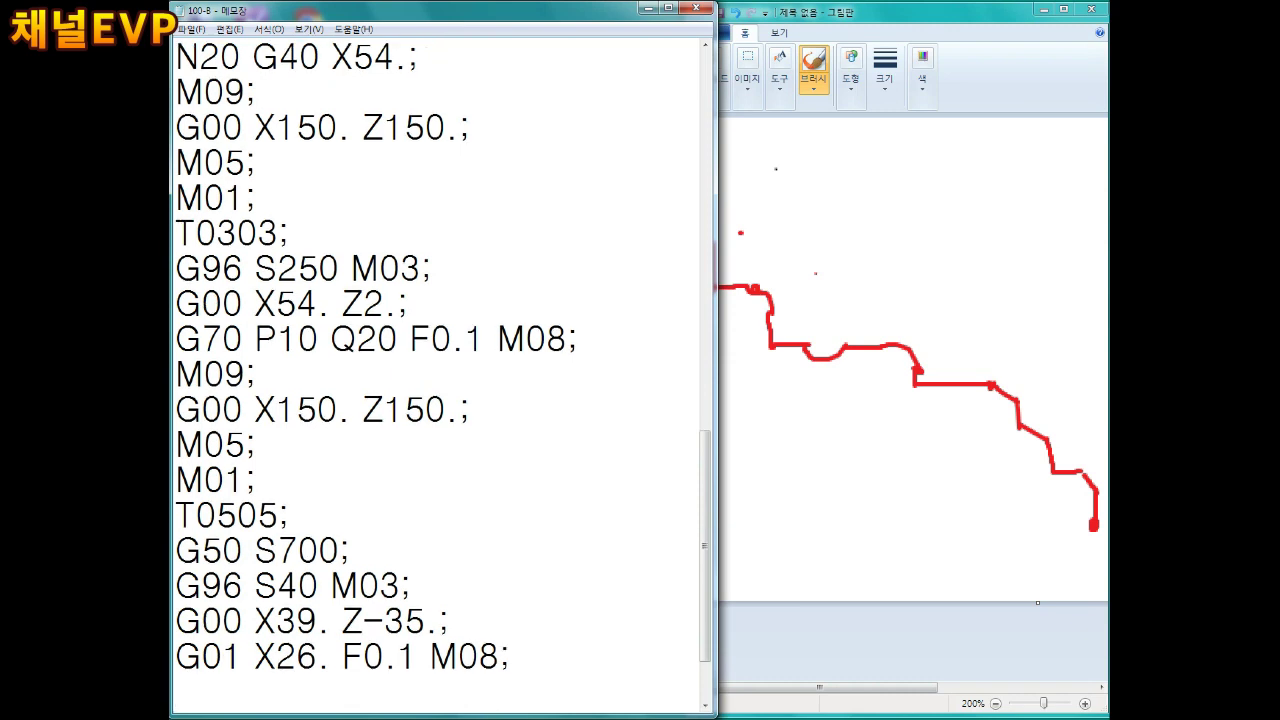
{"action": "type", "text": "G04 X1.;"}
{"action": "key", "text": "Return"}
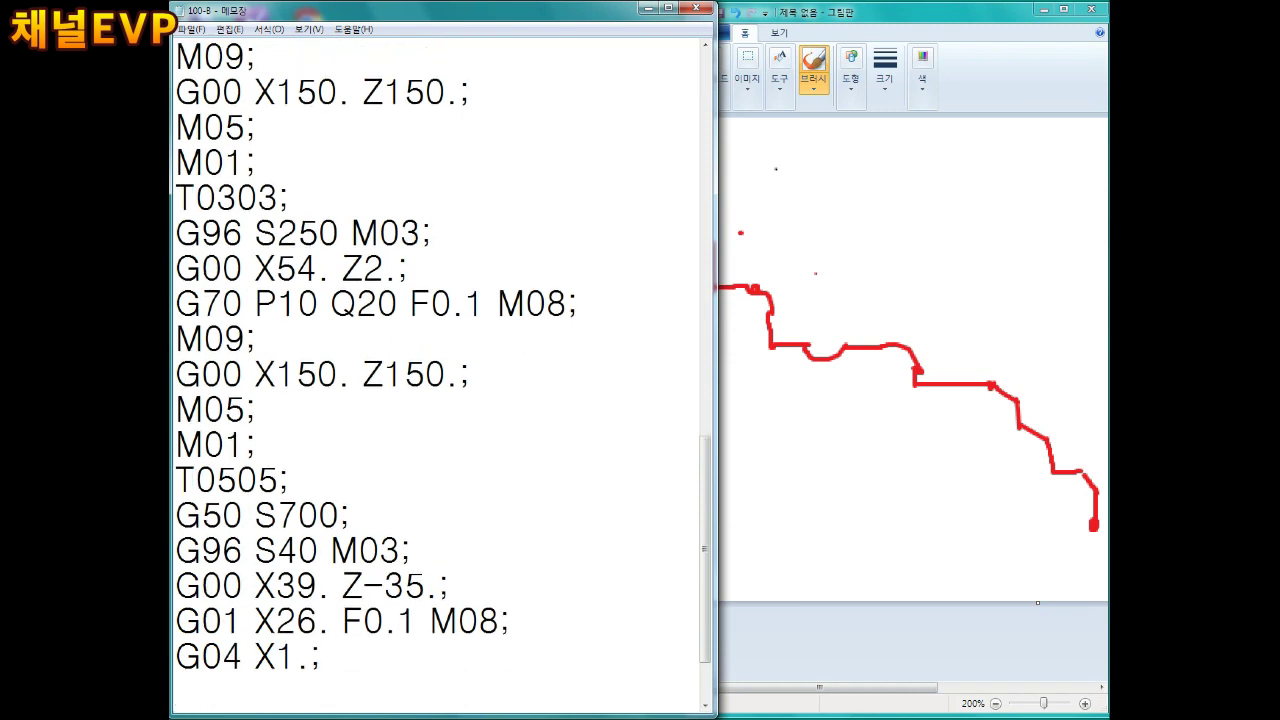
Add the second groove plunge: G01 X32.;, Z-34.(W1.);, X26.; and G04 X1.;
{"action": "type", "text": "G01 X"}
{"action": "type", "text": "31"}
{"action": "key", "text": "BackSpace"}
{"action": "type", "text": "2.;"}
{"action": "key", "text": "Return"}
{"action": "type", "text": "Z-34.(W1.)"}
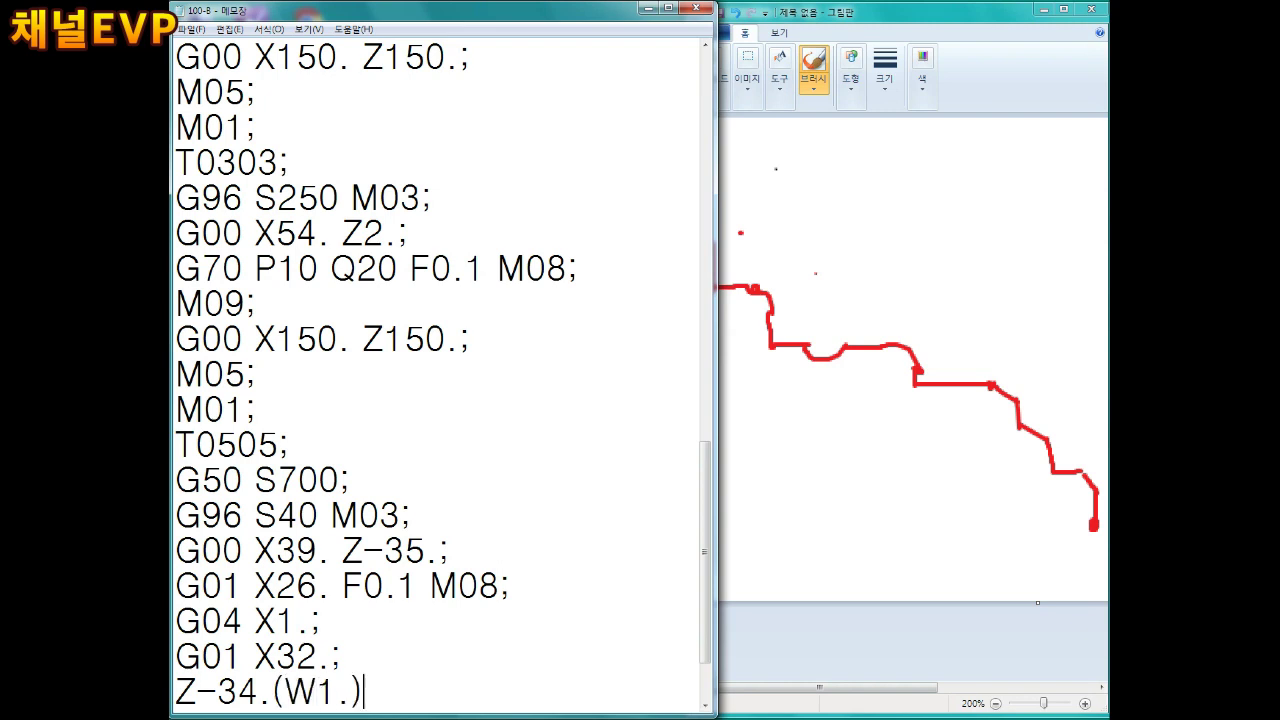
{"action": "type", "text": ";"}
{"action": "key", "text": "Return"}
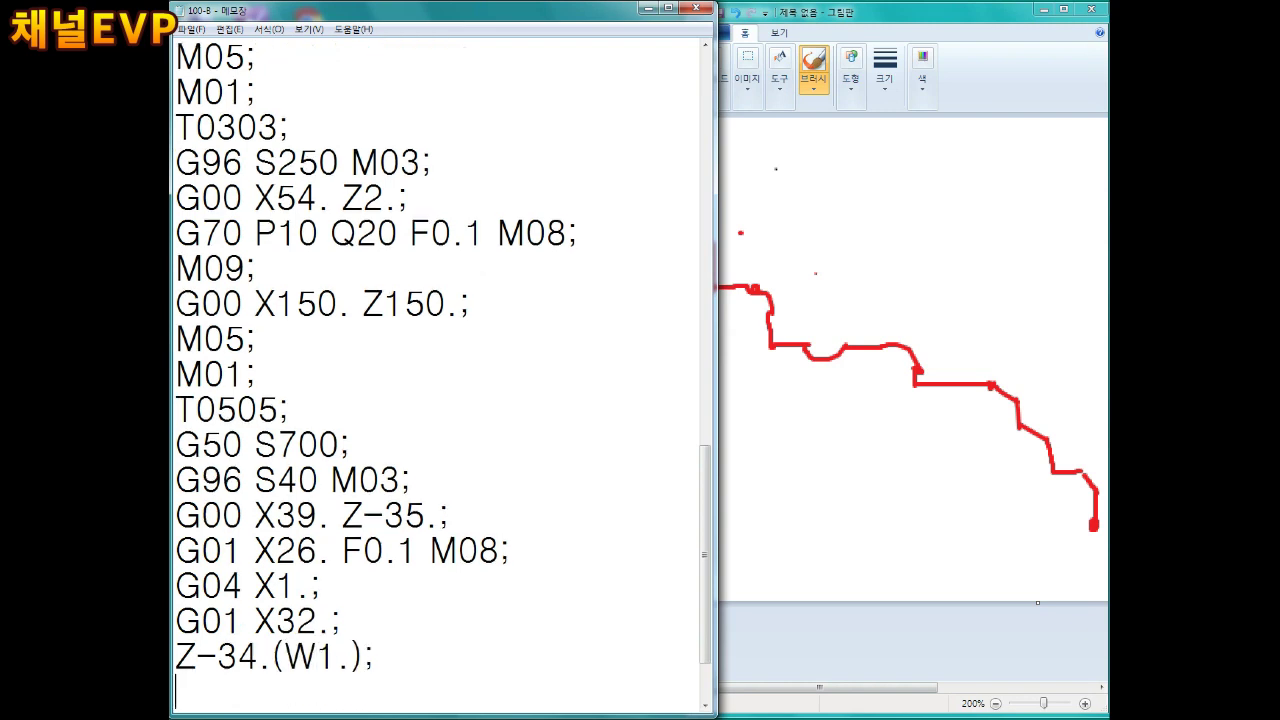
{"action": "type", "text": "X26.;"}
{"action": "key", "text": "Return"}
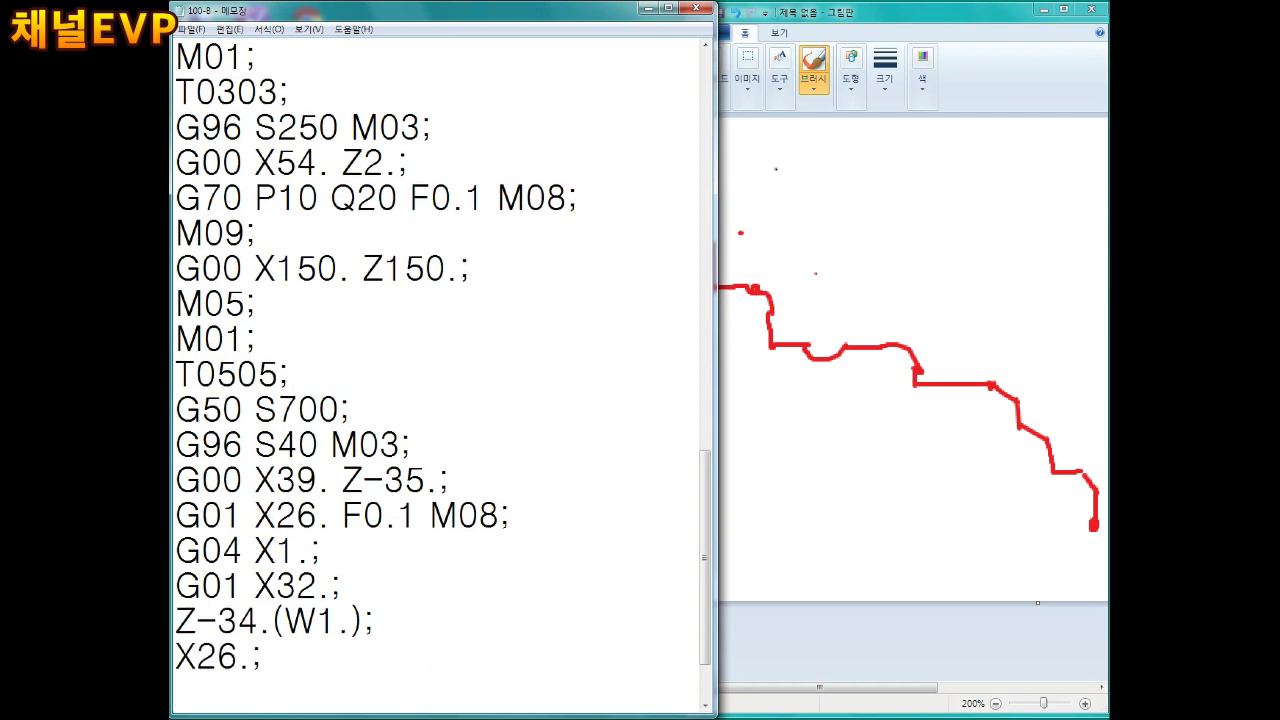
{"action": "type", "text": "G04 X1."}
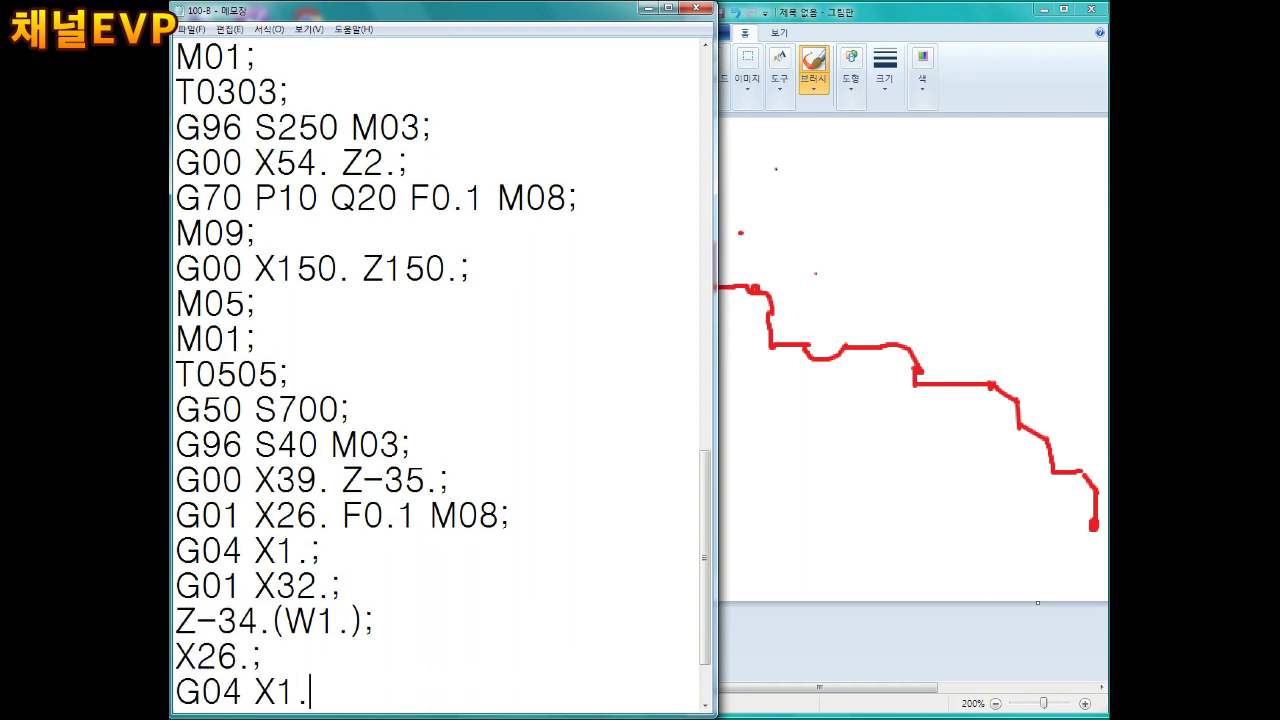
{"action": "type", "text": ";"}
{"action": "key", "text": "Return"}
Finish the grooving block with G01 X32. M09;, G00 X150. Z150.;, M05; and M01;
{"action": "type", "text": "G01 X32. M09"}
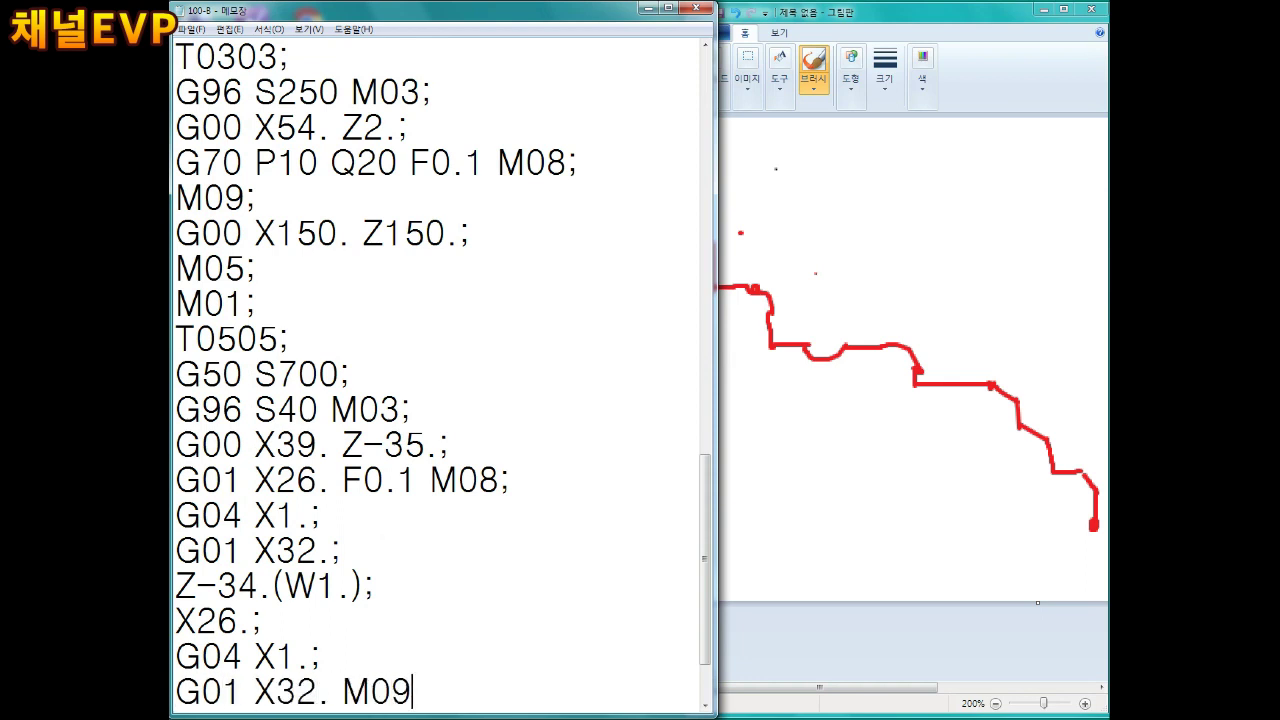
{"action": "type", "text": ";"}
{"action": "key", "text": "Return"}
{"action": "type", "text": "G00 X150."}
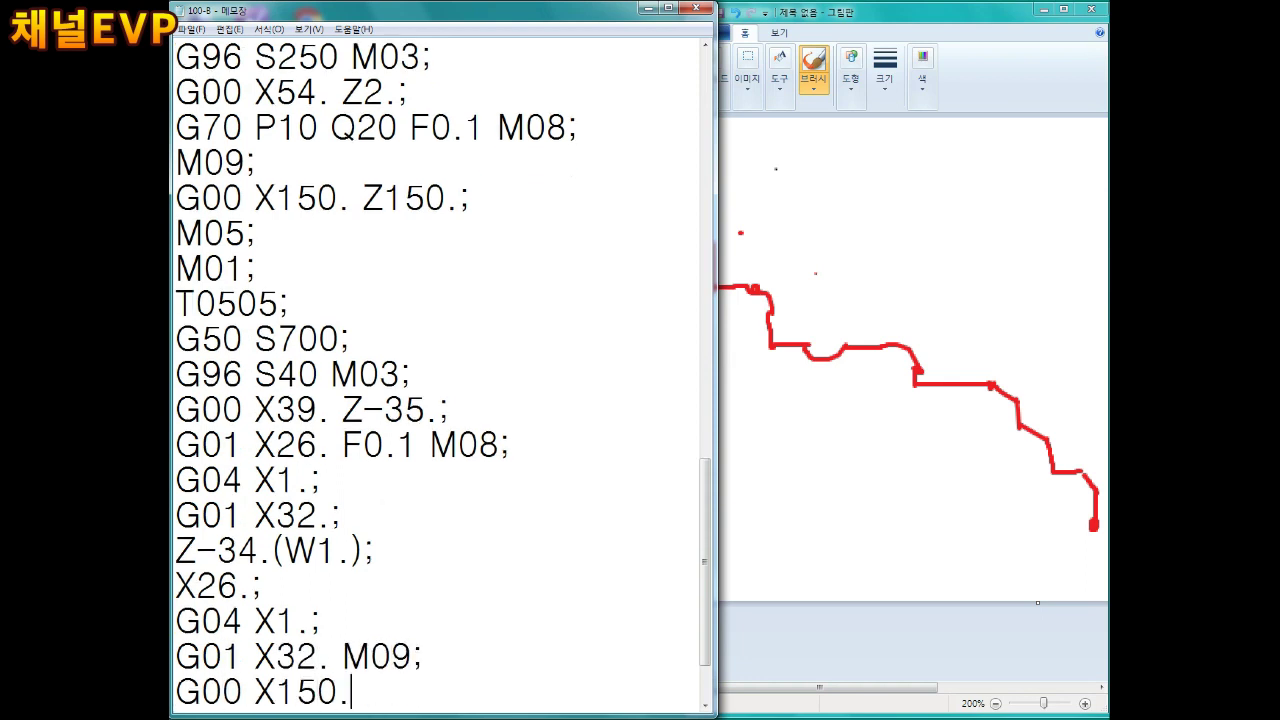
{"action": "type", "text": " Z150.;"}
{"action": "key", "text": "Return"}
{"action": "type", "text": "M05"}
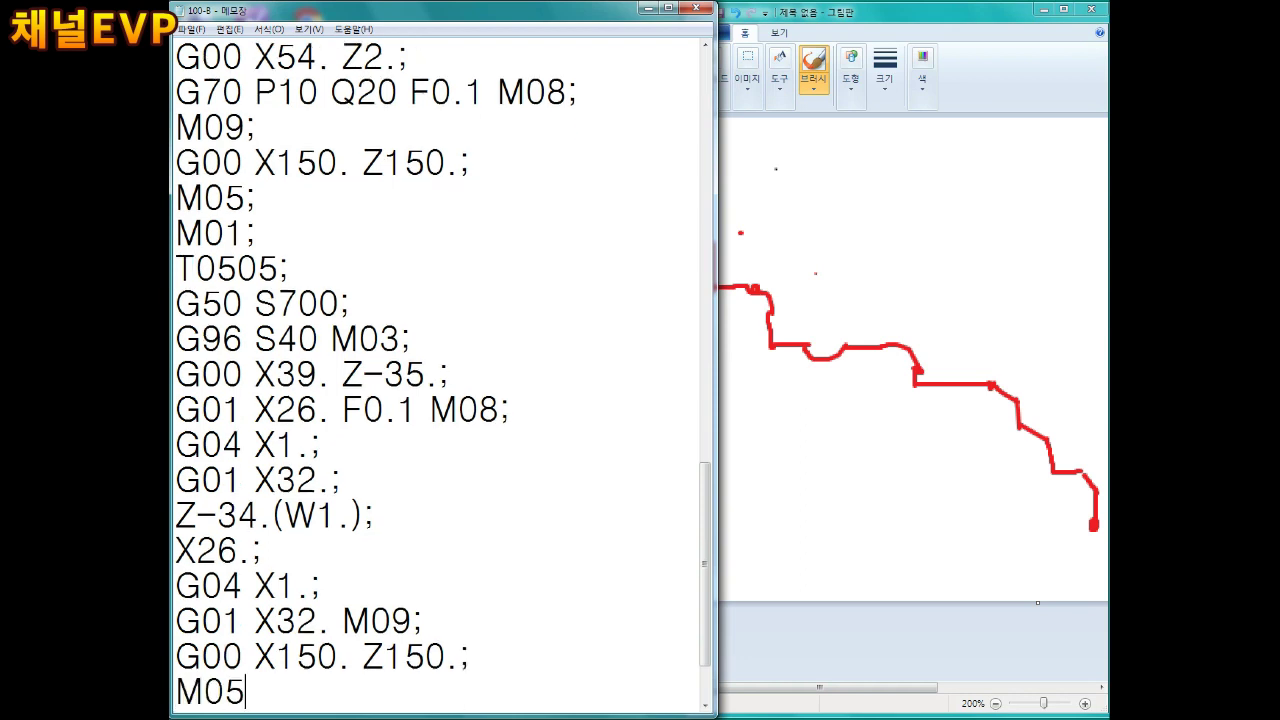
{"action": "type", "text": ";"}
{"action": "key", "text": "Return"}
{"action": "type", "text": "M01;"}
{"action": "key", "text": "Return"}
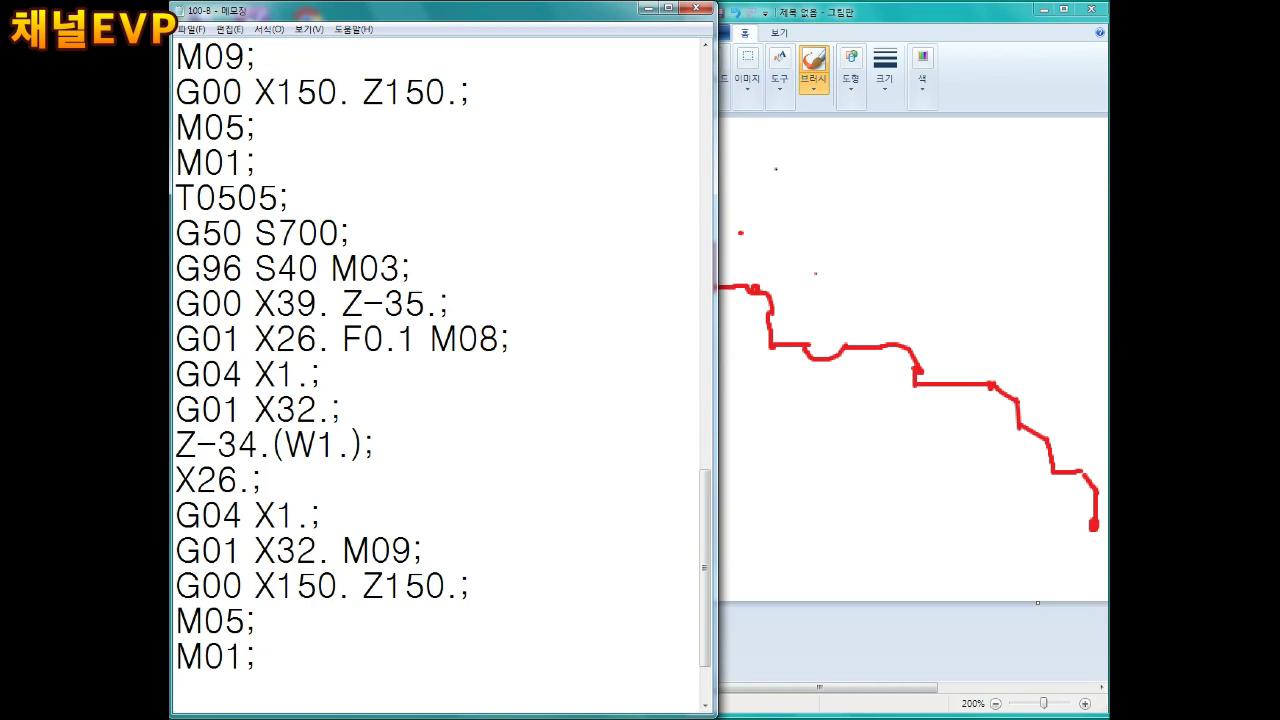
{"action": "left_click", "coordinate": [284, 657]}
Start the T0707 threading block with G97 S800 M03; and approach G00 X34. Z-15.;
{"action": "key", "text": "Return"}
{"action": "type", "text": "T0707"}
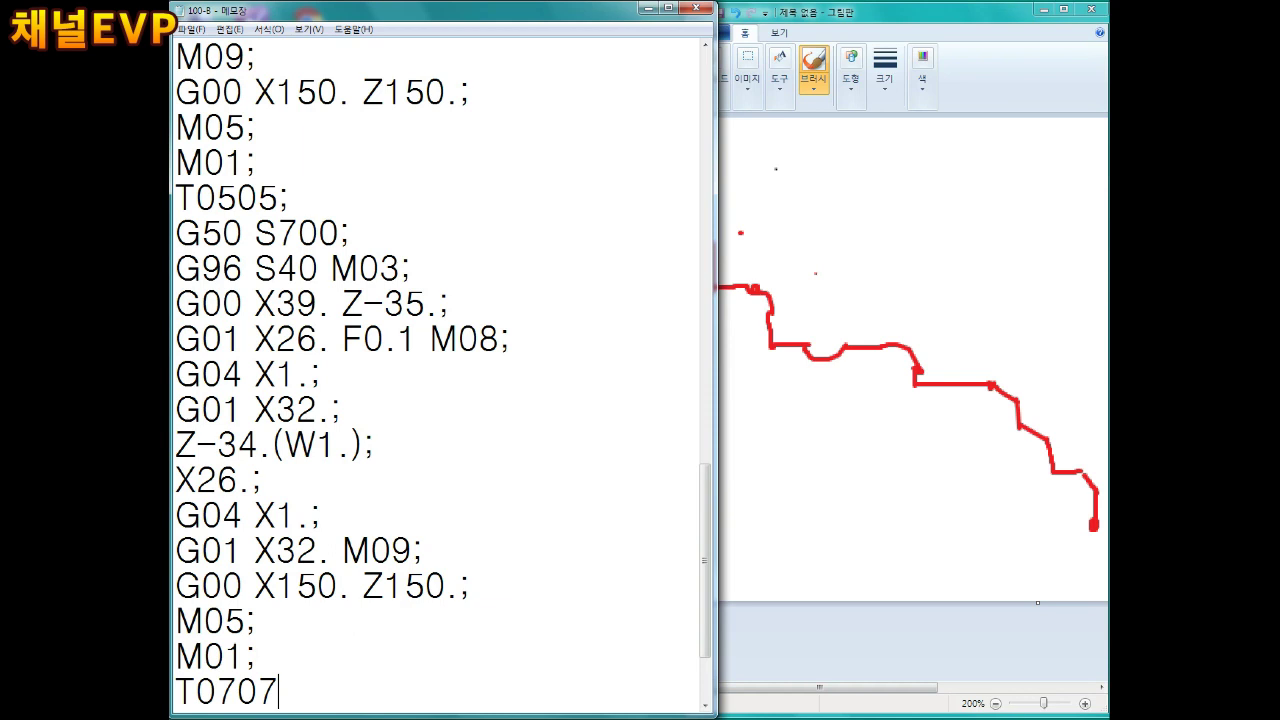
{"action": "type", "text": ";"}
{"action": "key", "text": "Return"}
{"action": "type", "text": "G97 S"}
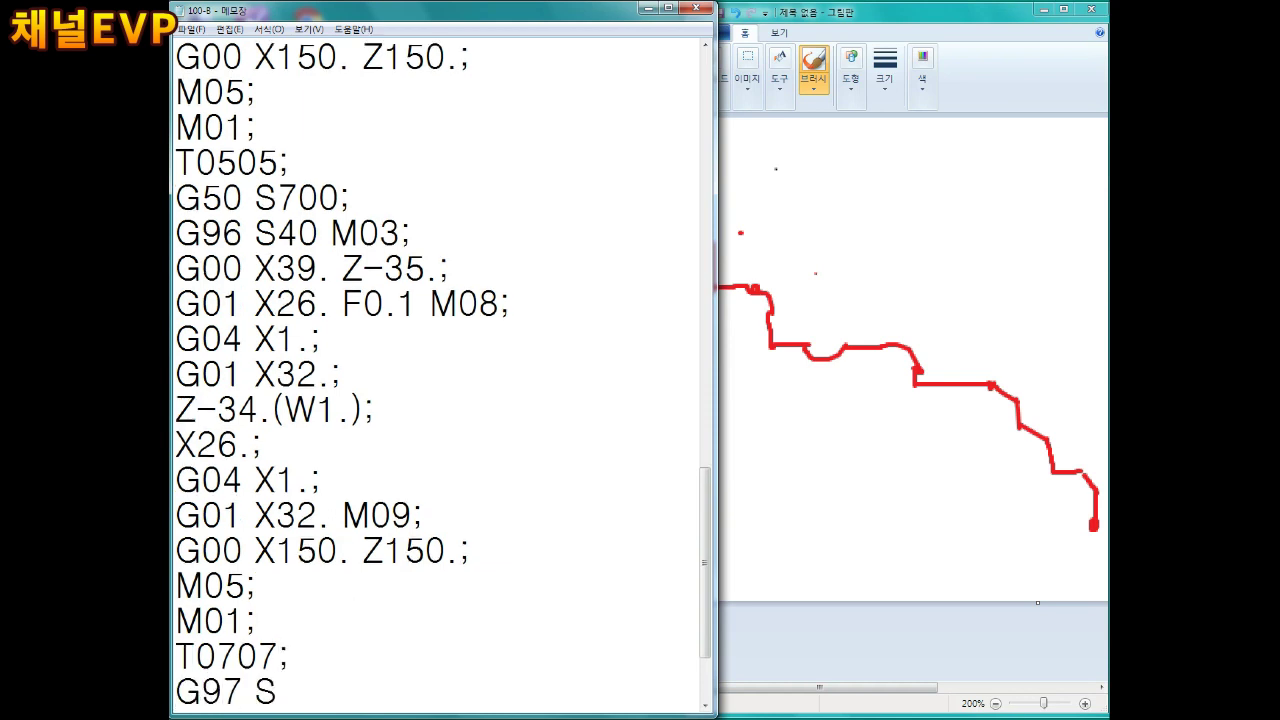
{"action": "type", "text": "800 M03;"}
{"action": "key", "text": "Return"}
{"action": "type", "text": "G00 X"}
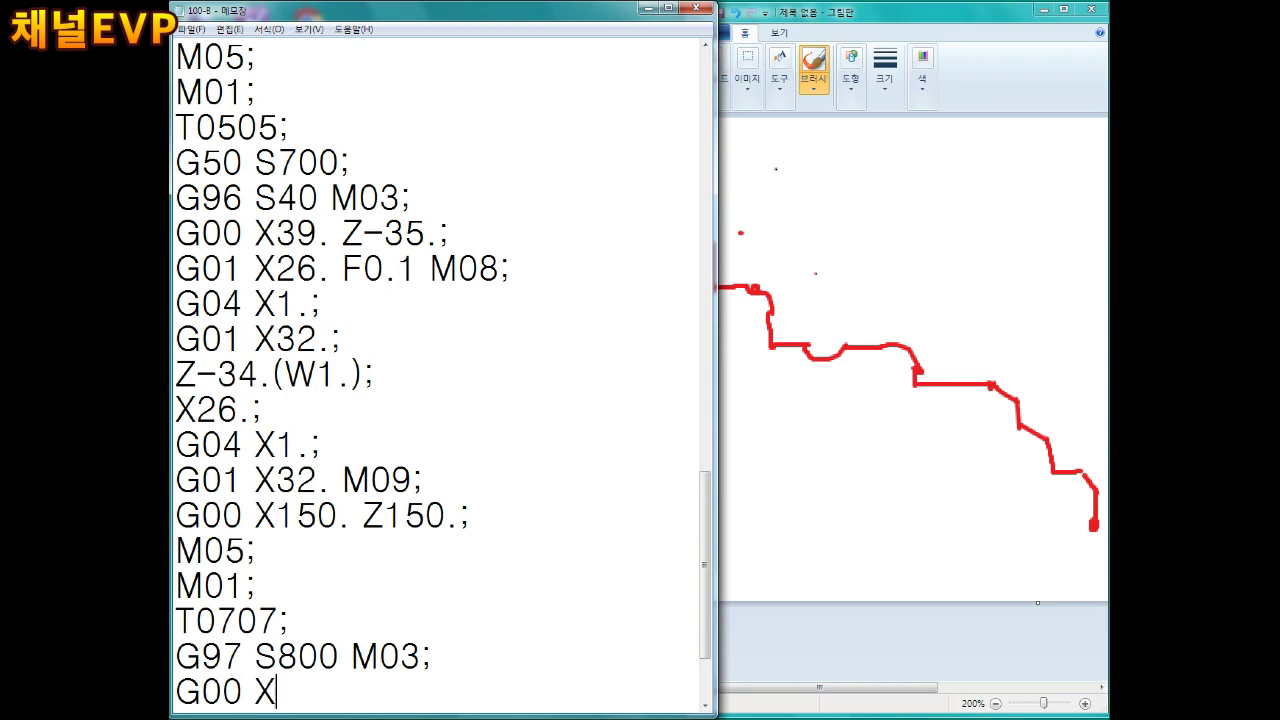
{"action": "type", "text": "34. Z-"}
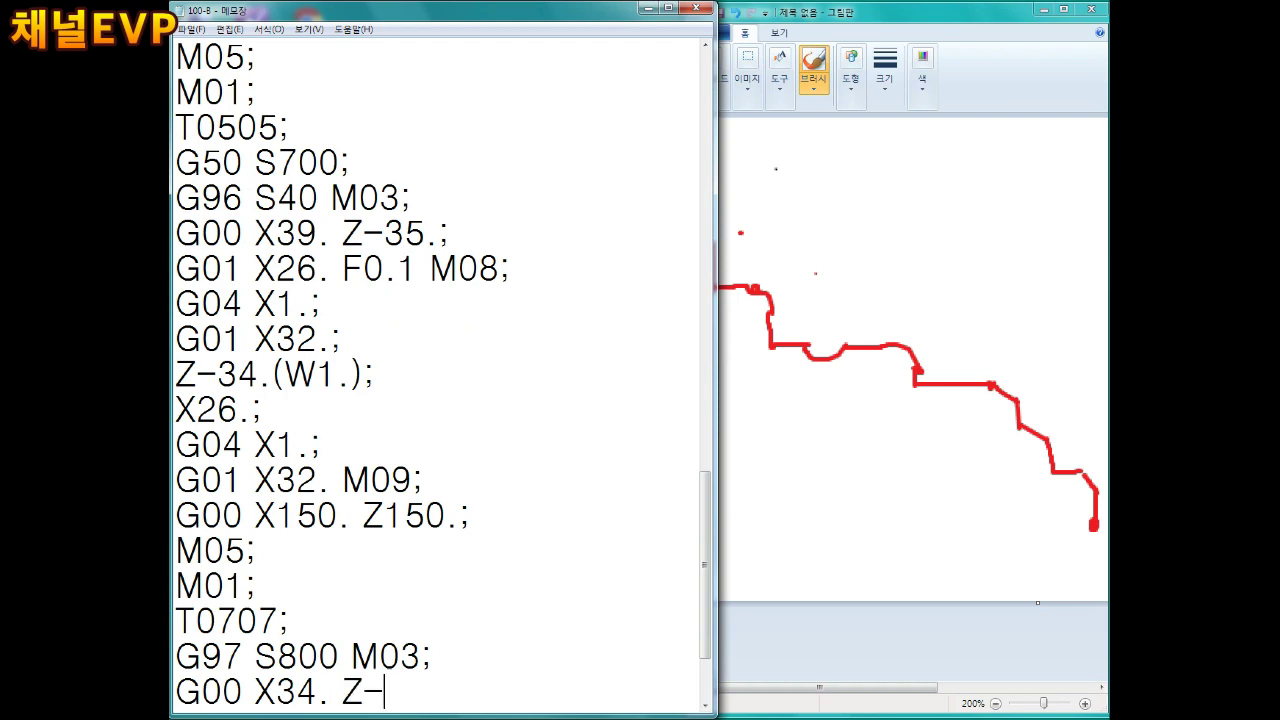
{"action": "type", "text": "15."}
{"action": "type", "text": ";"}
{"action": "key", "text": "Return"}
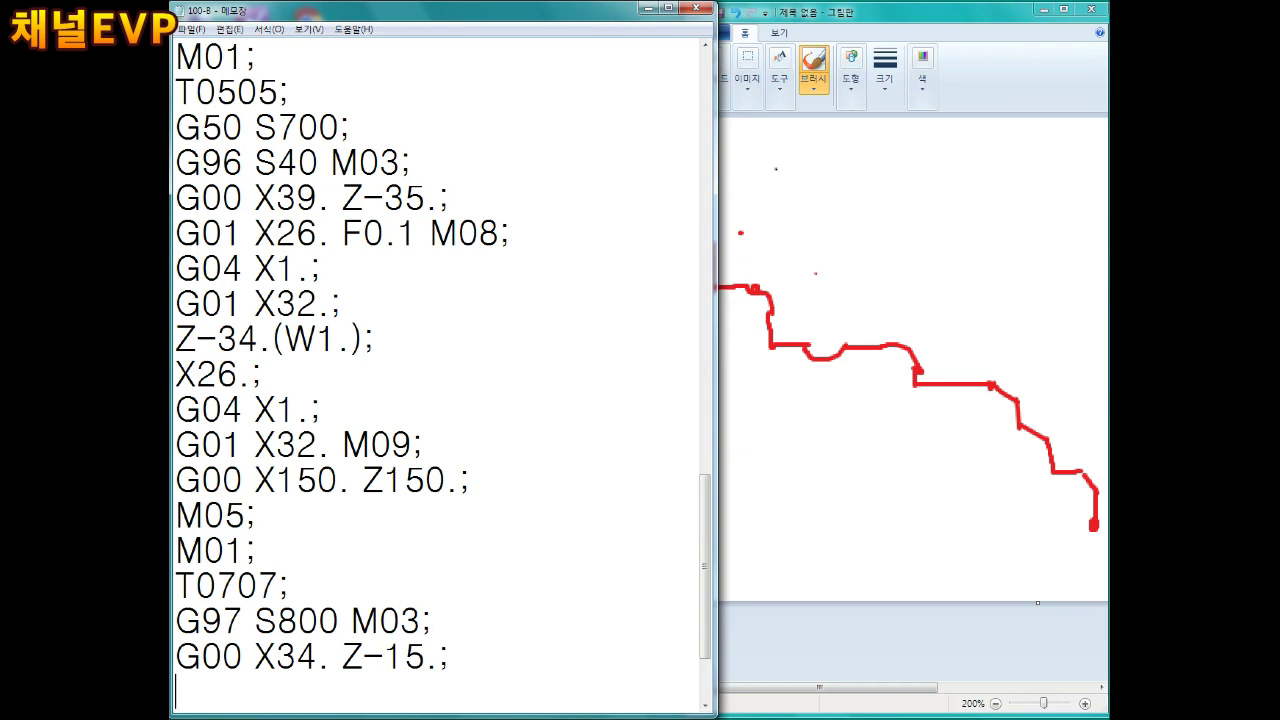
Add the threading cycle line G92 X29.5 Z-33. F1.5 M08;
{"action": "type", "text": "G92 X"}
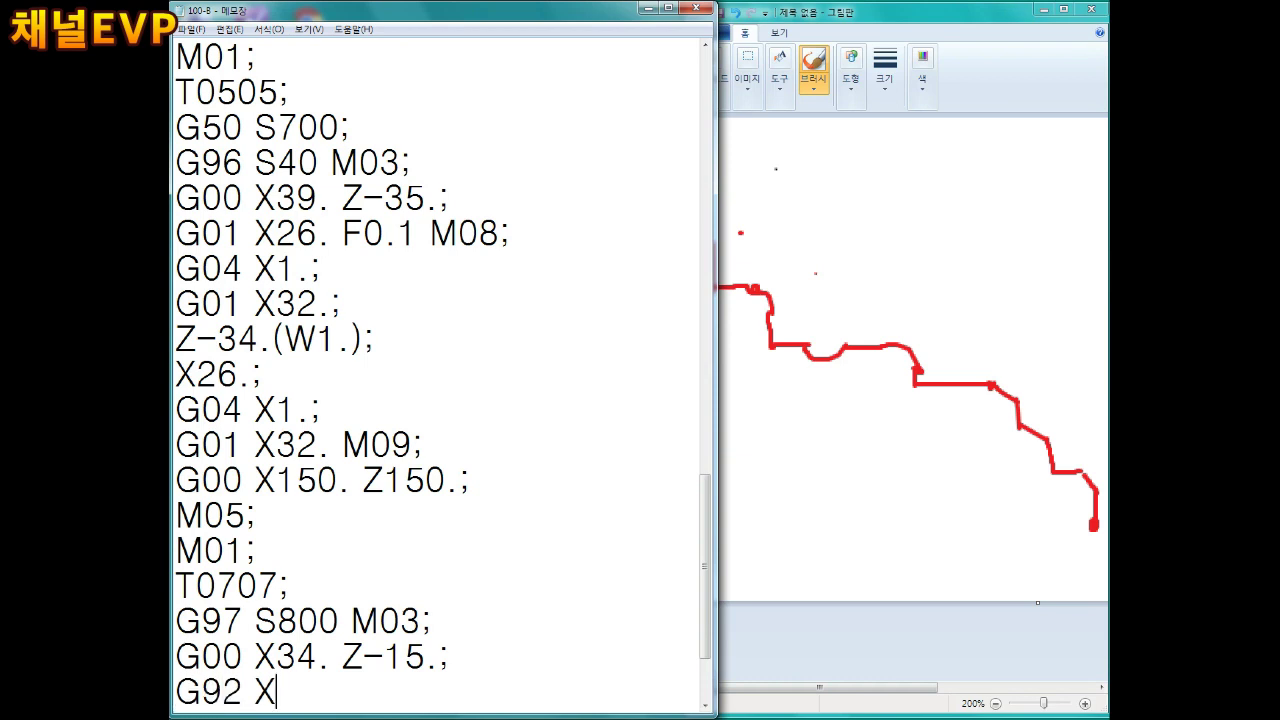
{"action": "type", "text": "29.5"}
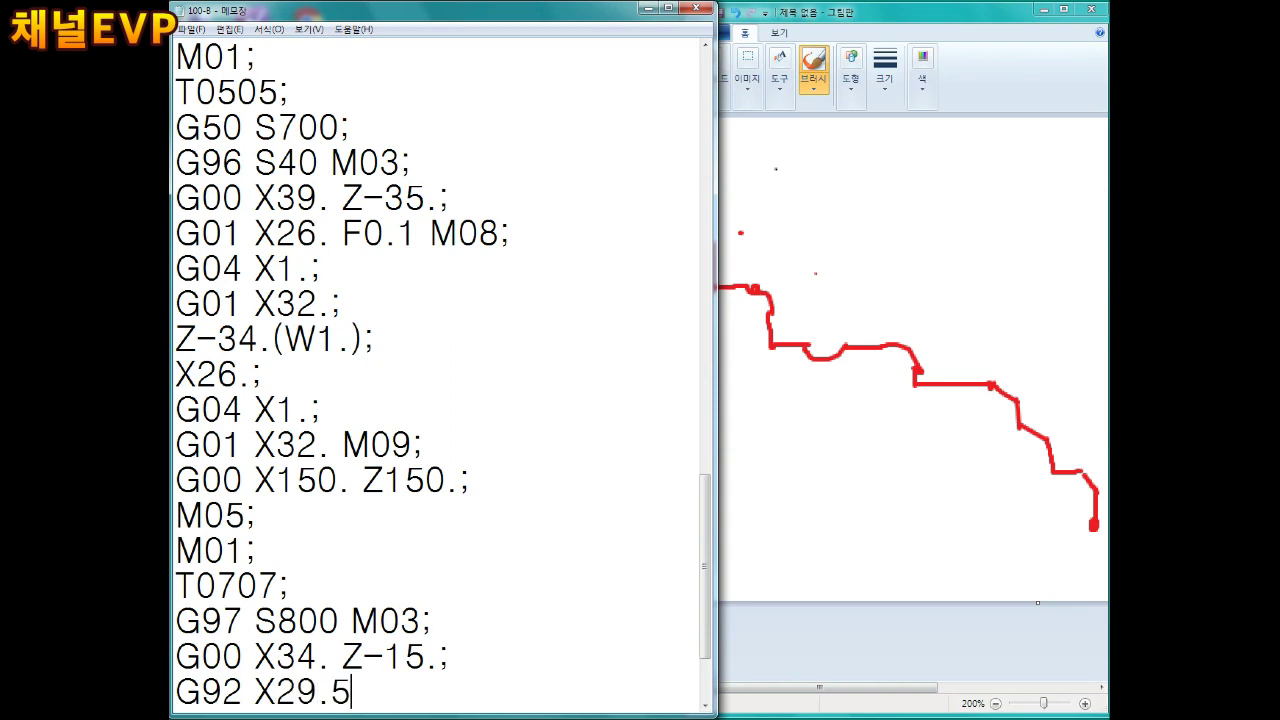
{"action": "type", "text": " Z-"}
{"action": "type", "text": "33."}
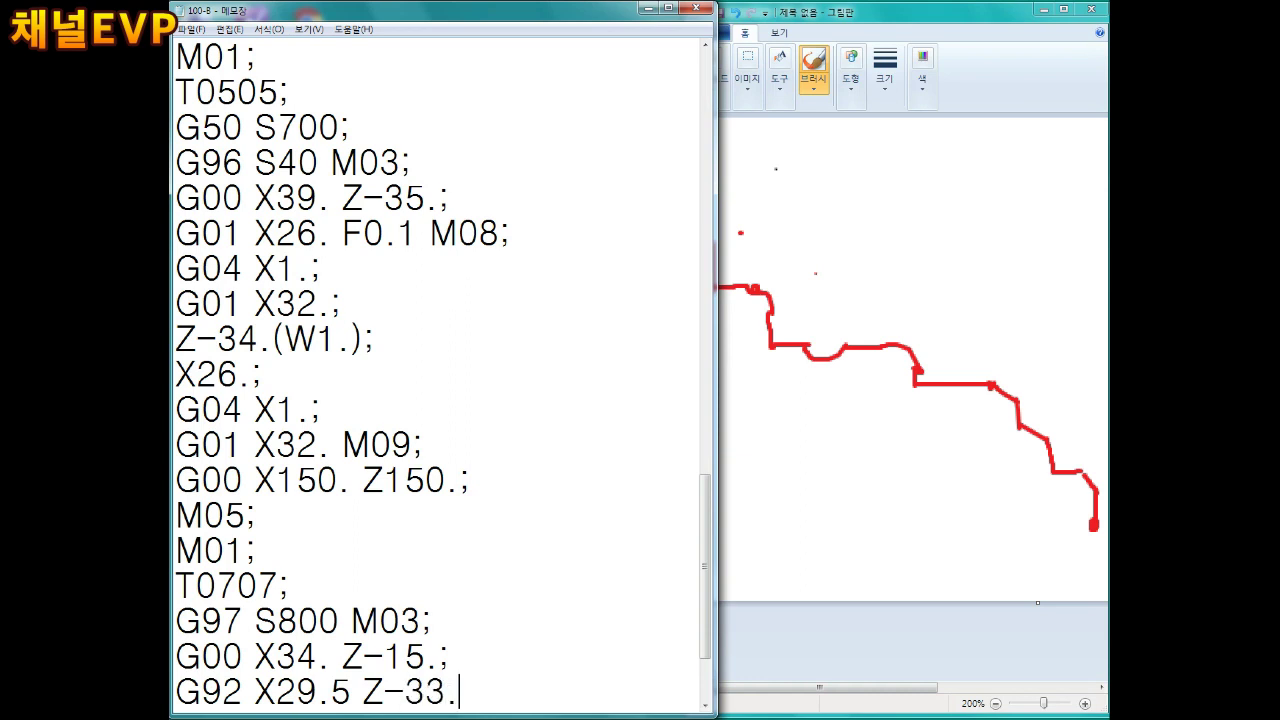
{"action": "type", "text": " F1.5 M08;"}
{"action": "key", "text": "Return"}
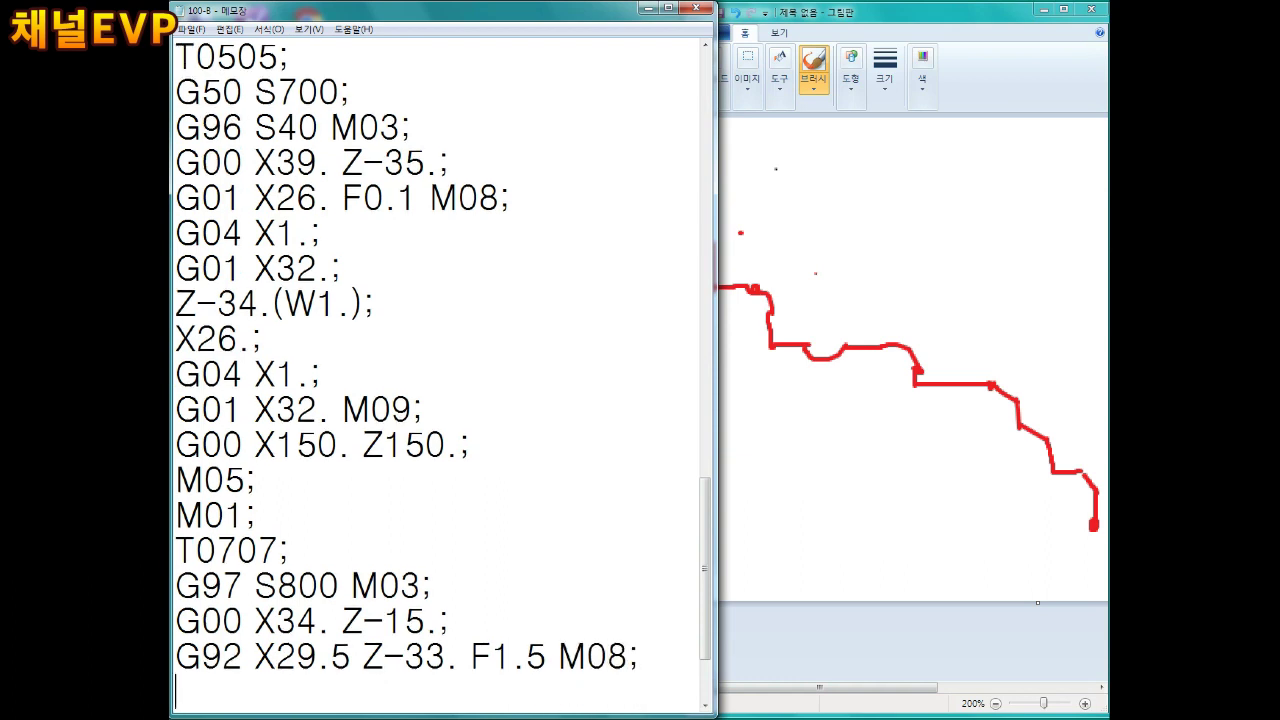
Add the thread passes X28.5, X28.4, X28.3 and X28.2
{"action": "type", "text": "X"}
{"action": "type", "text": ";"}
{"action": "key", "text": "Return"}
{"action": "type", "text": "X28.5;"}
{"action": "key", "text": "Return"}
{"action": "type", "text": "X28.4;"}
{"action": "key", "text": "Return"}
{"action": "type", "text": "X28.3;"}
{"action": "key", "text": "Return"}
{"action": "type", "text": "X28.2"}
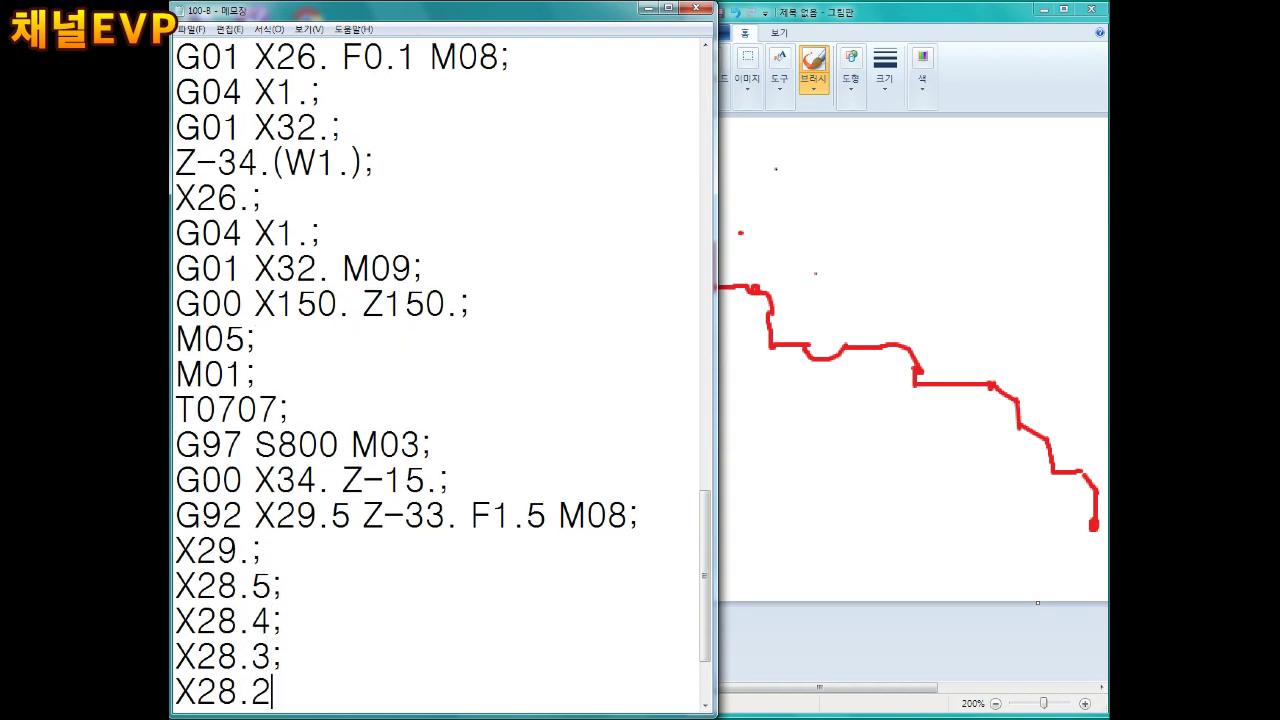
{"action": "key", "text": "Return"}
{"action": "type", "text": ";"}
{"action": "key", "text": "Return"}
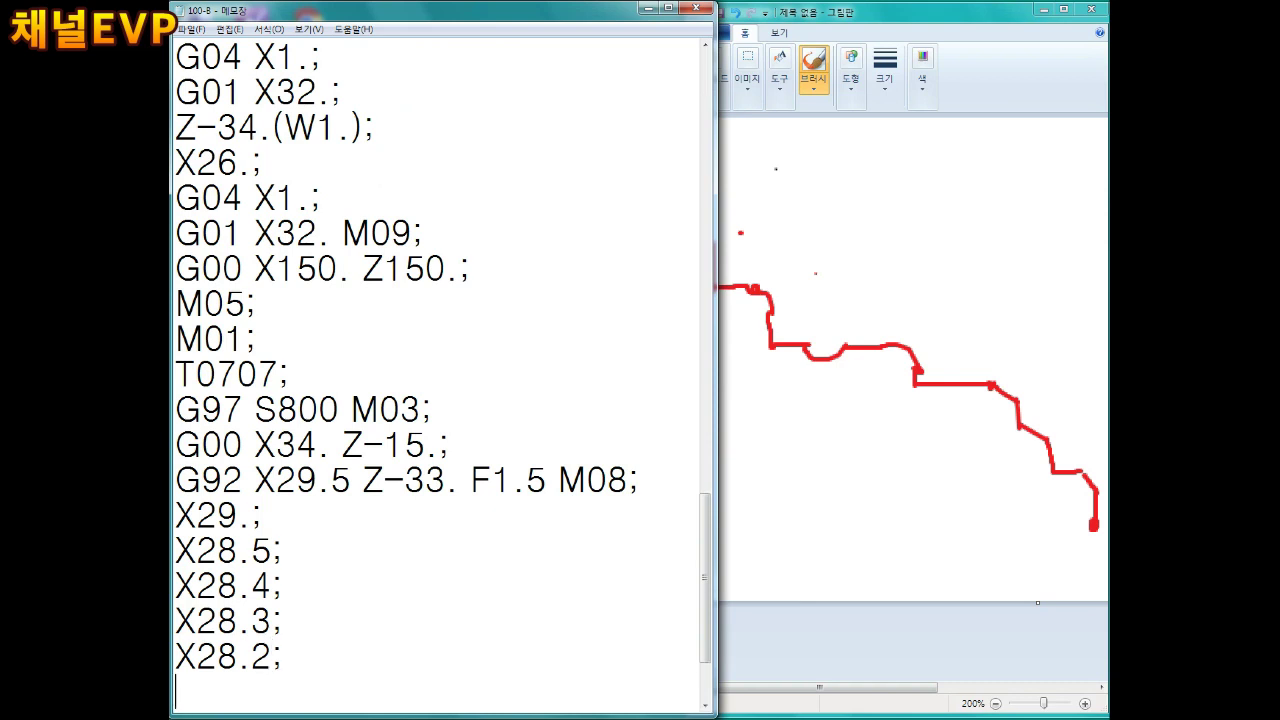
End the threading block with M09;, G00 X150. Z150.;, M05 and M01;
{"action": "type", "text": "M09;"}
{"action": "key", "text": "Return"}
{"action": "type", "text": "G00 X150. Z150."}
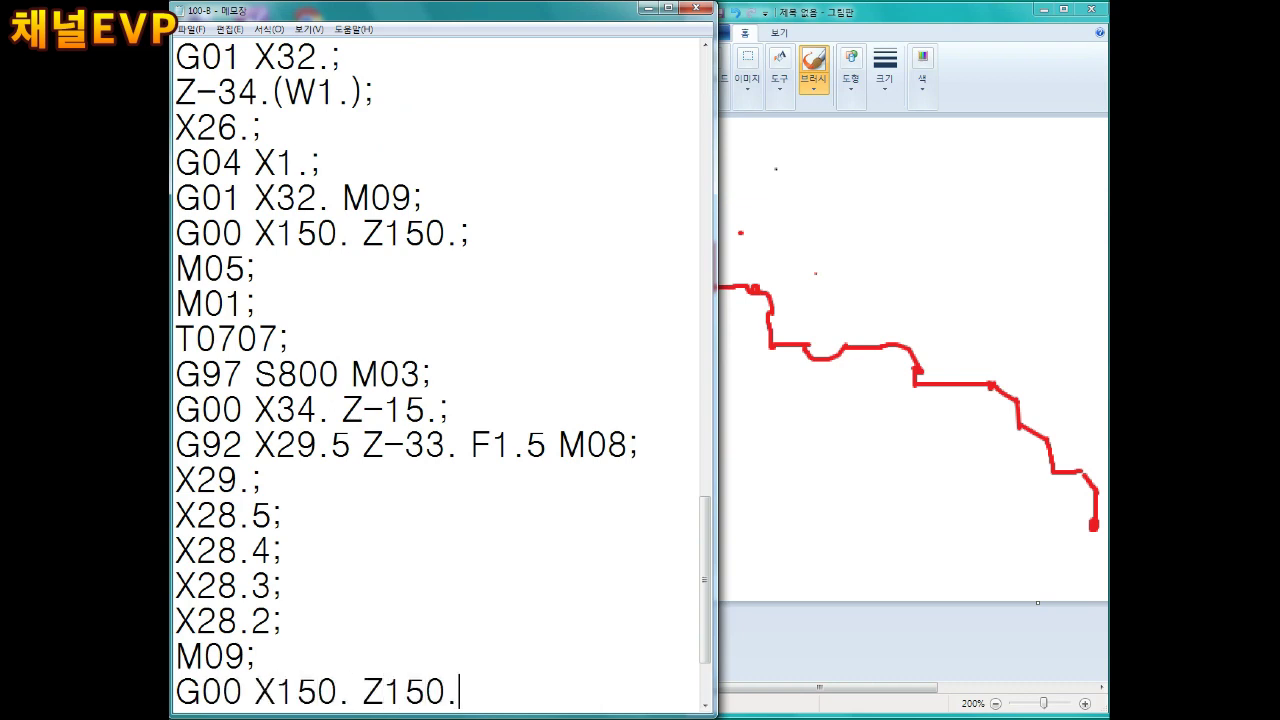
{"action": "type", "text": ";"}
{"action": "key", "text": "Return"}
{"action": "type", "text": "M05"}
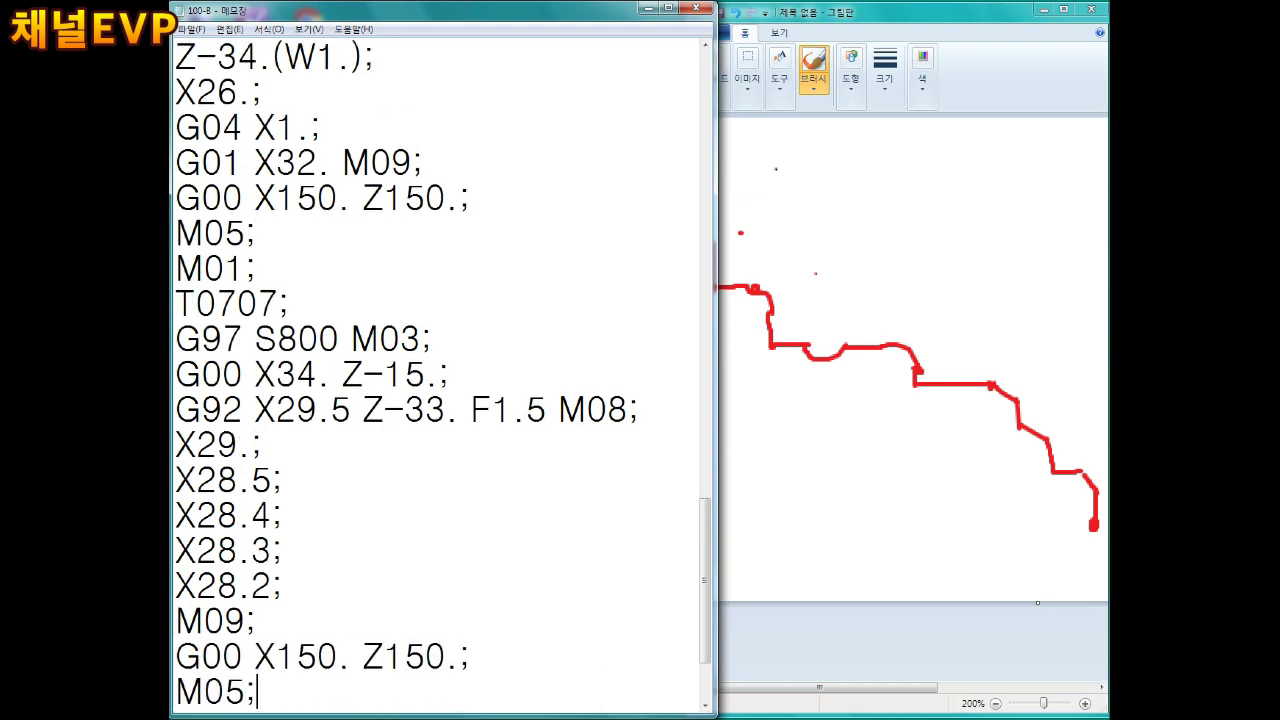
{"action": "key", "text": "Return"}
{"action": "type", "text": "M01;"}
{"action": "key", "text": "Return"}
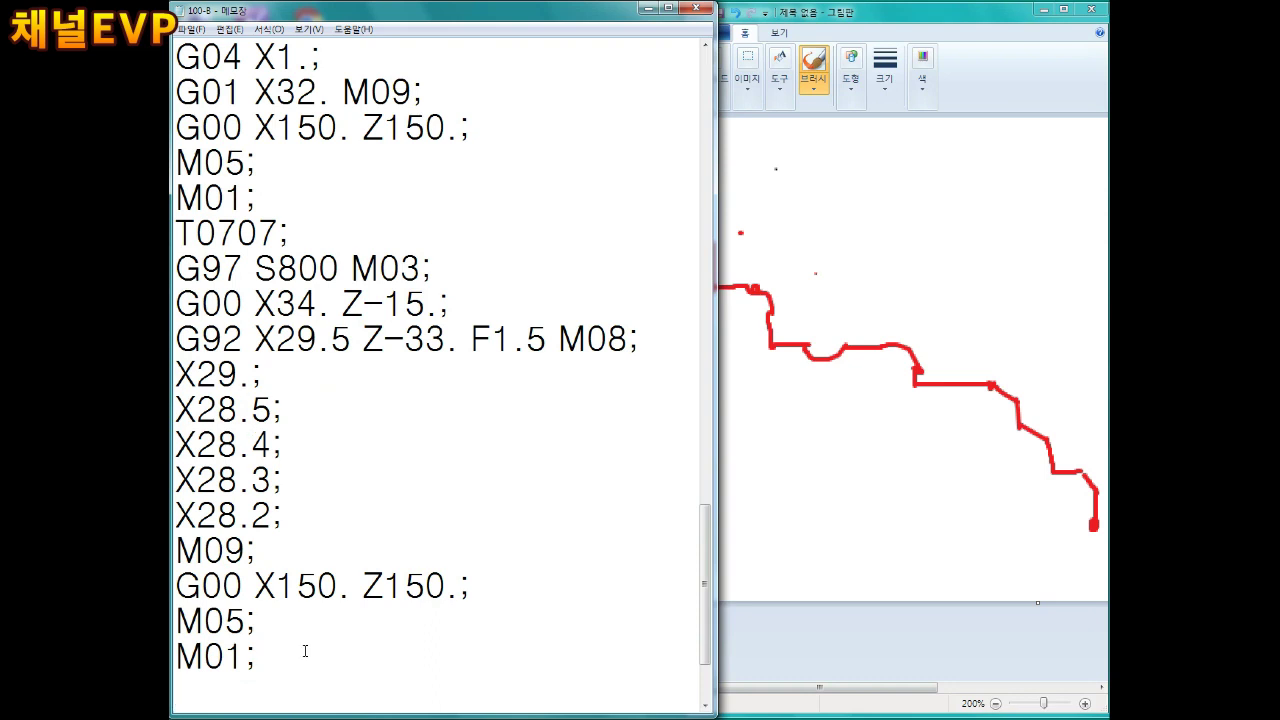
Type the T0303 block lines: G97 S1000 M03; G42 G00 X29.8 Z-15.; G01 Z-33. F0.1 M08;
{"action": "type", "text": "T0303"}
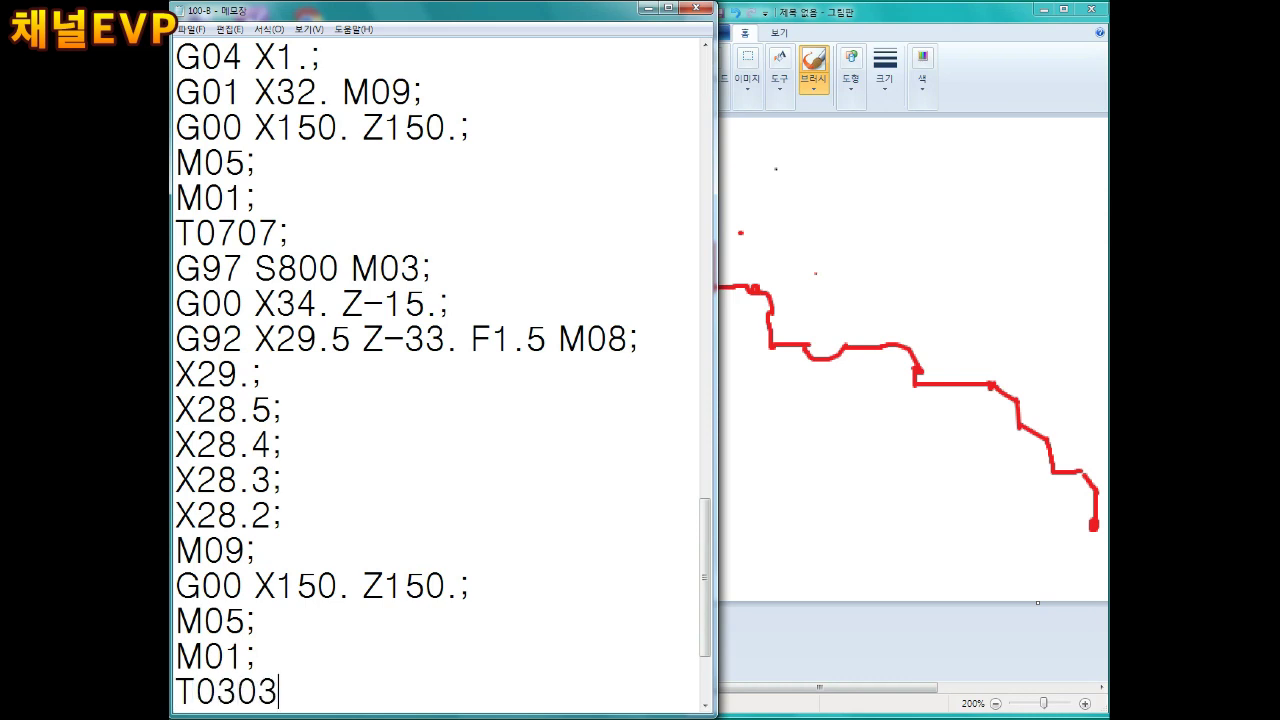
{"action": "type", "text": ";"}
{"action": "key", "text": "Return"}
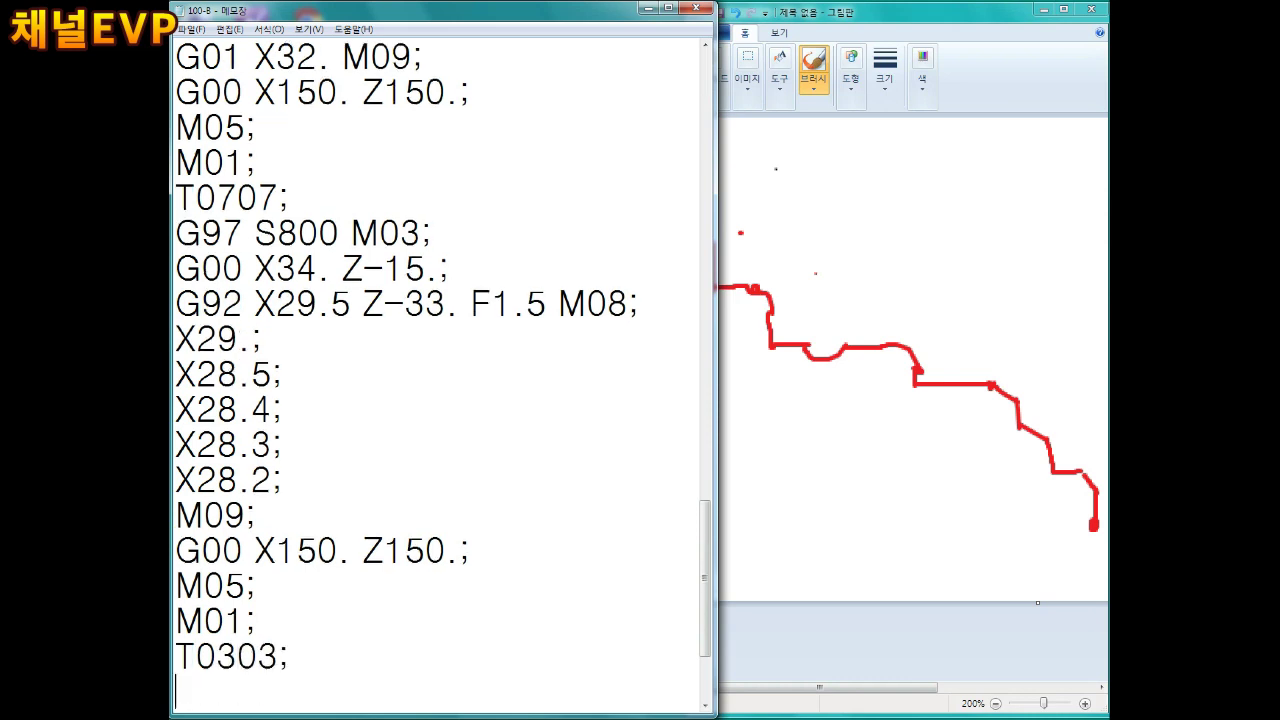
{"action": "type", "text": "G97 S800"}
{"action": "key", "text": "BackSpace"}
{"action": "key", "text": "BackSpace"}
{"action": "type", "text": "1000 M03"}
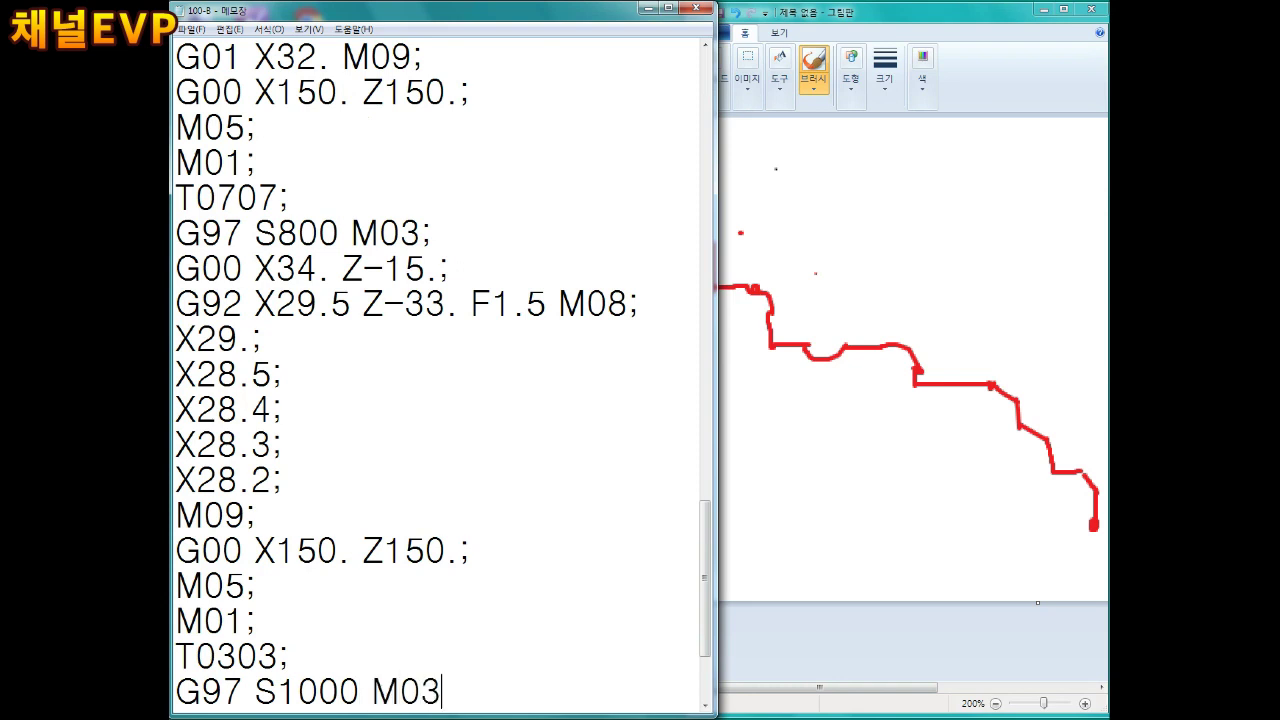
{"action": "type", "text": ";"}
{"action": "key", "text": "Return"}
{"action": "type", "text": "G42 G00 X29.8 Z-15.;"}
{"action": "key", "text": "Return"}
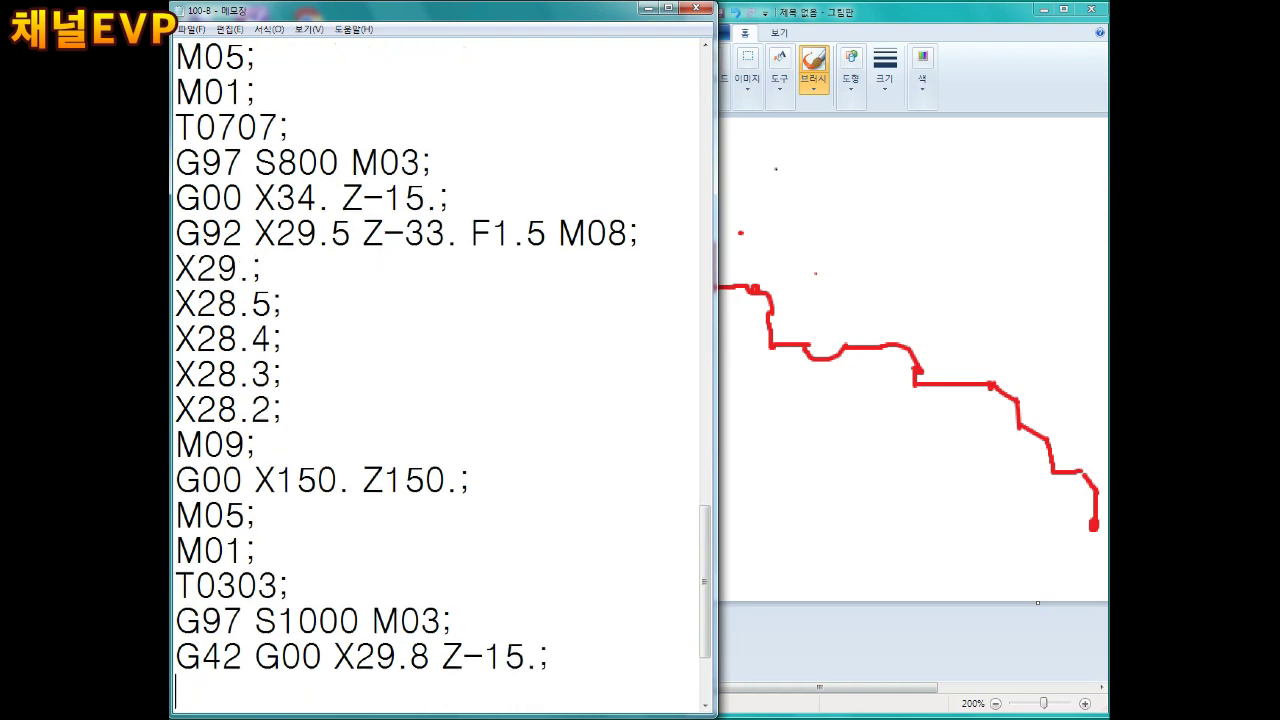
{"action": "type", "text": "G01 Z-"}
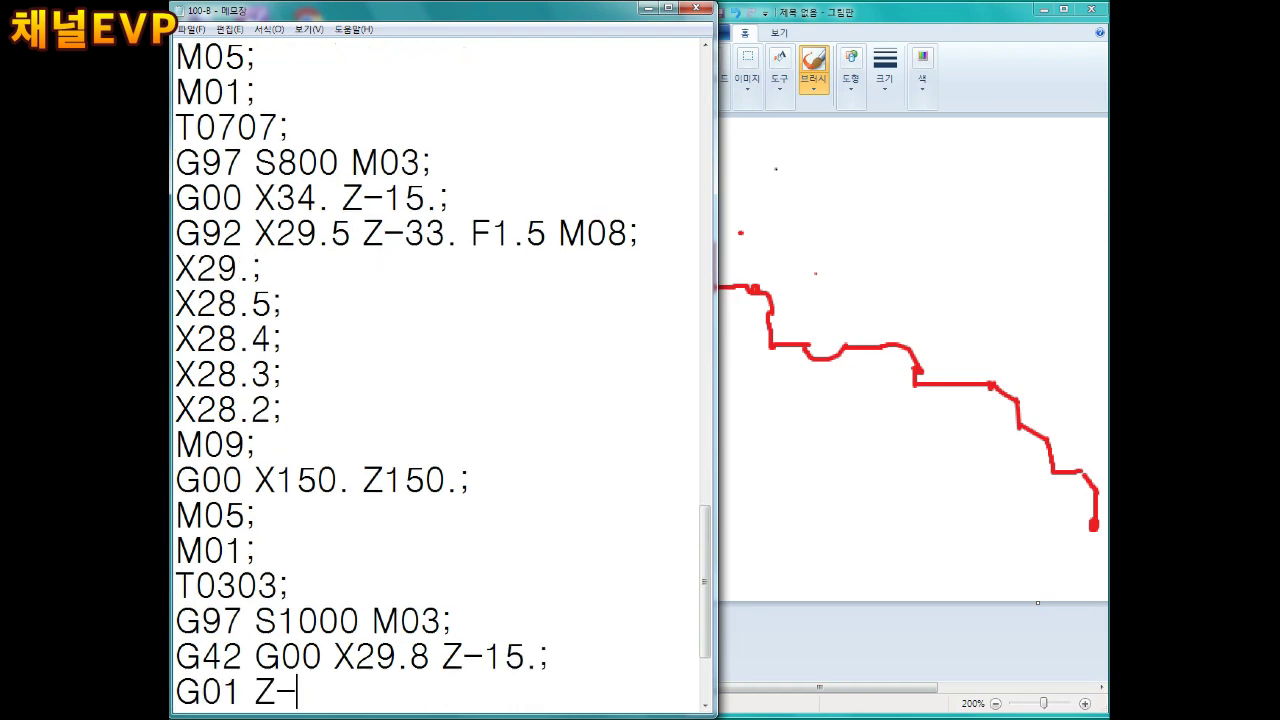
{"action": "type", "text": "33. F.01"}
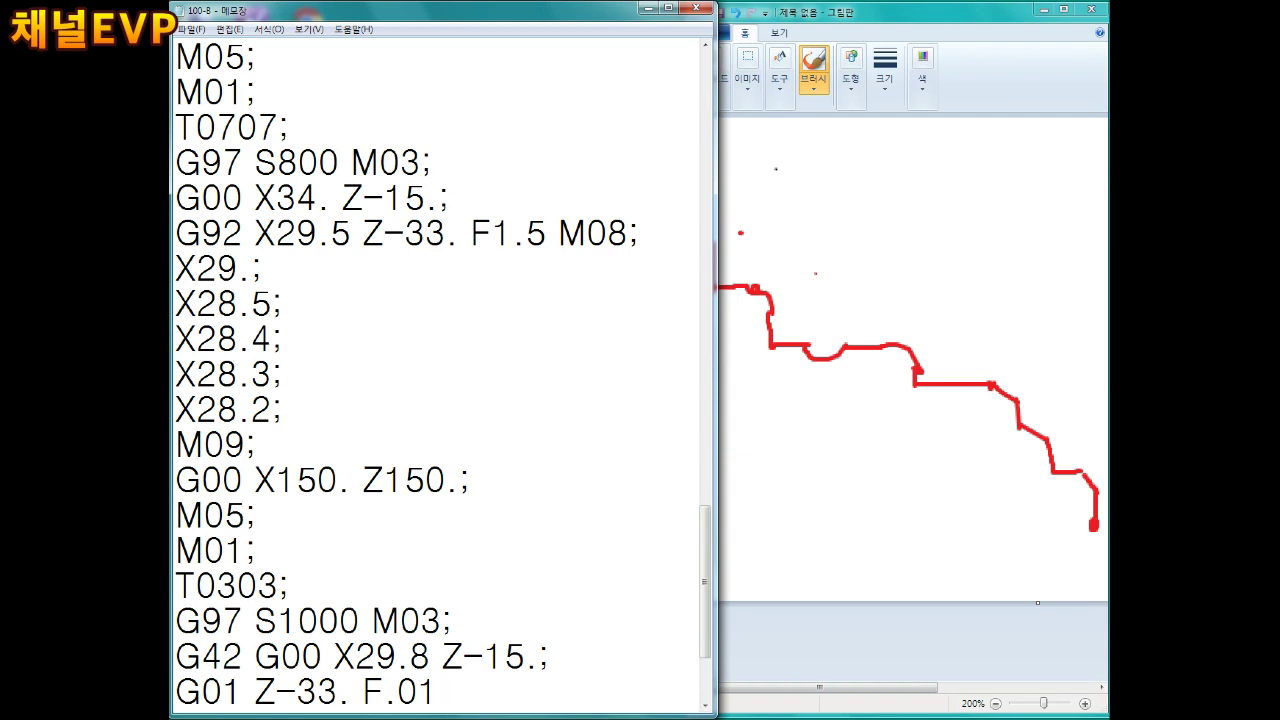
{"action": "key", "text": "BackSpace"}
{"action": "key", "text": "BackSpace"}
{"action": "type", "text": ".01"}
{"action": "key", "text": "BackSpace"}
{"action": "key", "text": "BackSpace"}
{"action": "type", "text": "0.1"}
{"action": "type", "text": " M08;"}
Finish the program with X32. M09; G40 G00 X150. Z150.; M05; M02; and %
{"action": "key", "text": "Return"}
{"action": "type", "text": "X"}
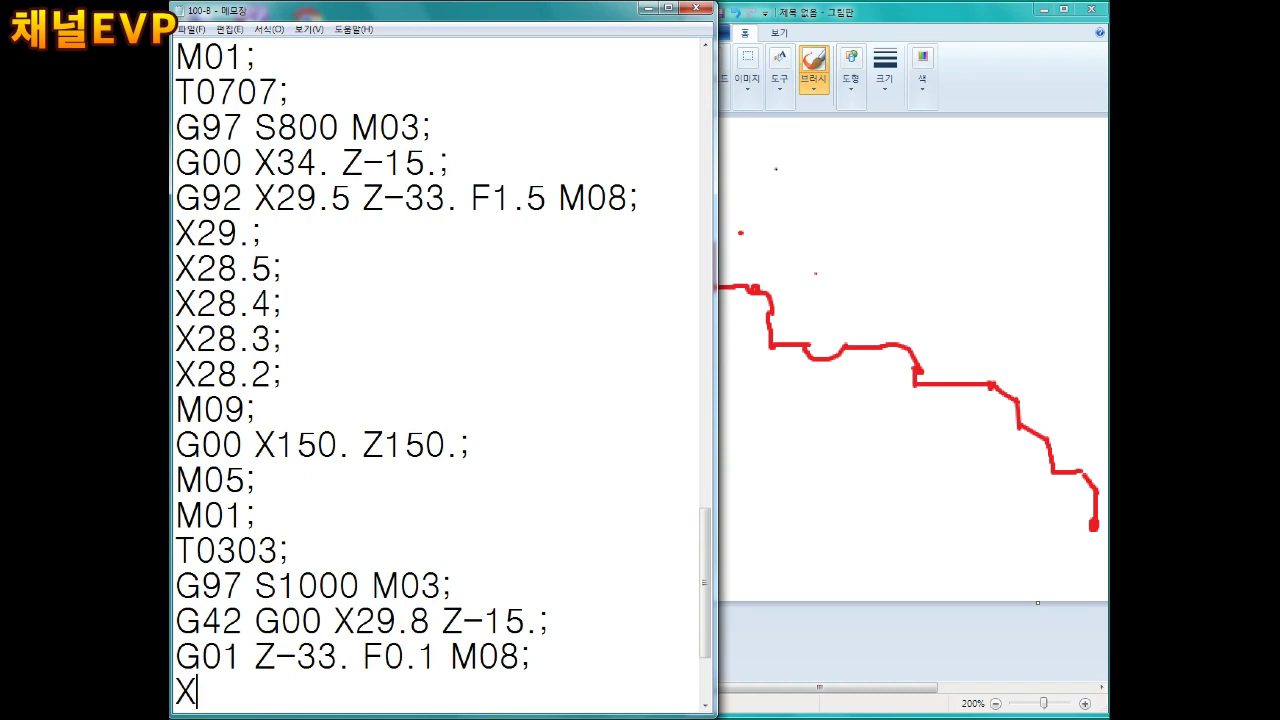
{"action": "type", "text": "35."}
{"action": "key", "text": "BackSpace"}
{"action": "key", "text": "BackSpace"}
{"action": "type", "text": "2. "}
{"action": "type", "text": "M09;"}
{"action": "key", "text": "Return"}
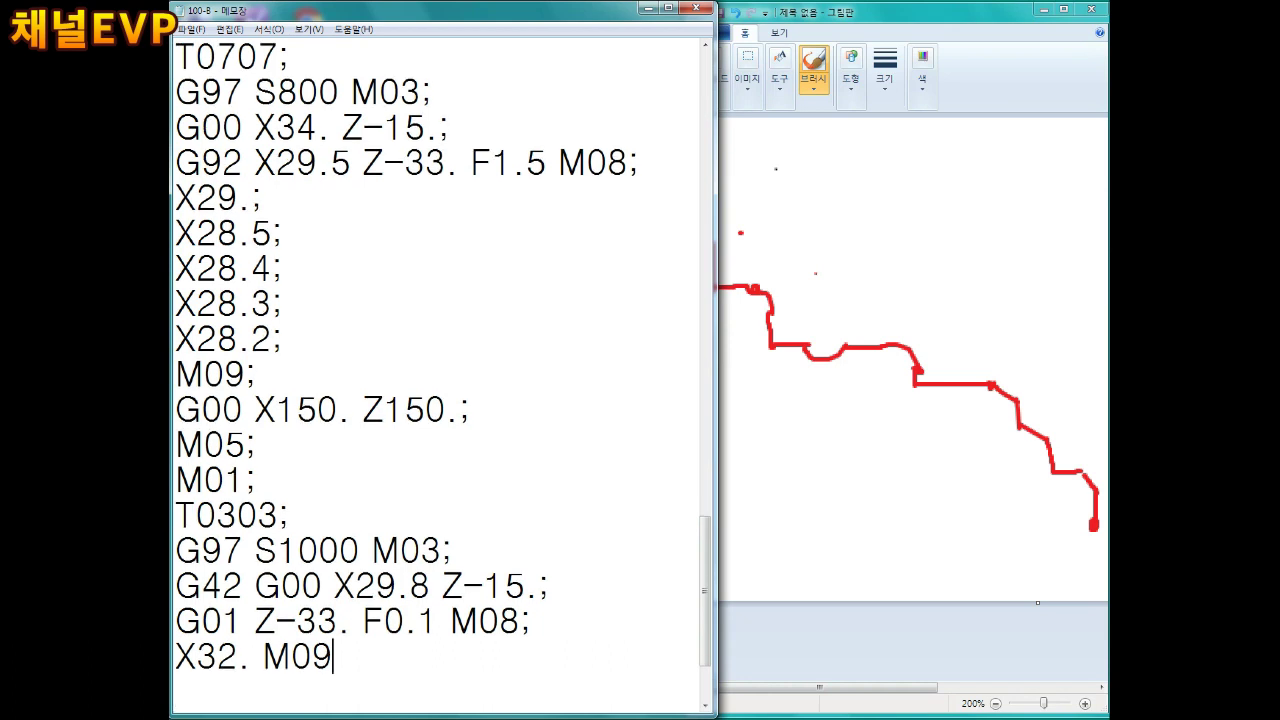
{"action": "type", "text": "G40 G00 X150. Z150.;"}
{"action": "key", "text": "Return"}
{"action": "type", "text": "M05"}
{"action": "key", "text": "Return"}
{"action": "type", "text": "N02"}
{"action": "key", "text": "BackSpace"}
{"action": "key", "text": "BackSpace"}
{"action": "type", "text": "M"}
{"action": "key", "text": "BackSpace"}
{"action": "key", "text": "BackSpace"}
{"action": "type", "text": "M02;"}
{"action": "key", "text": "Return"}
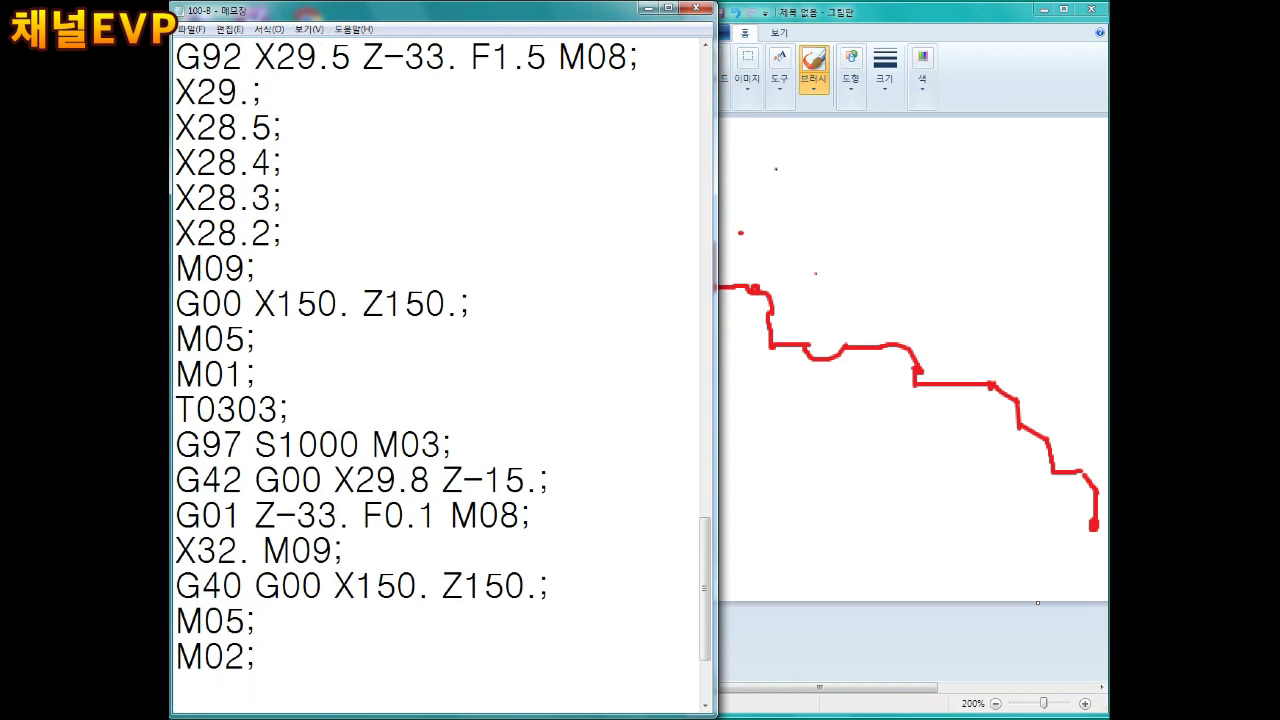
{"action": "type", "text": "% ;"}
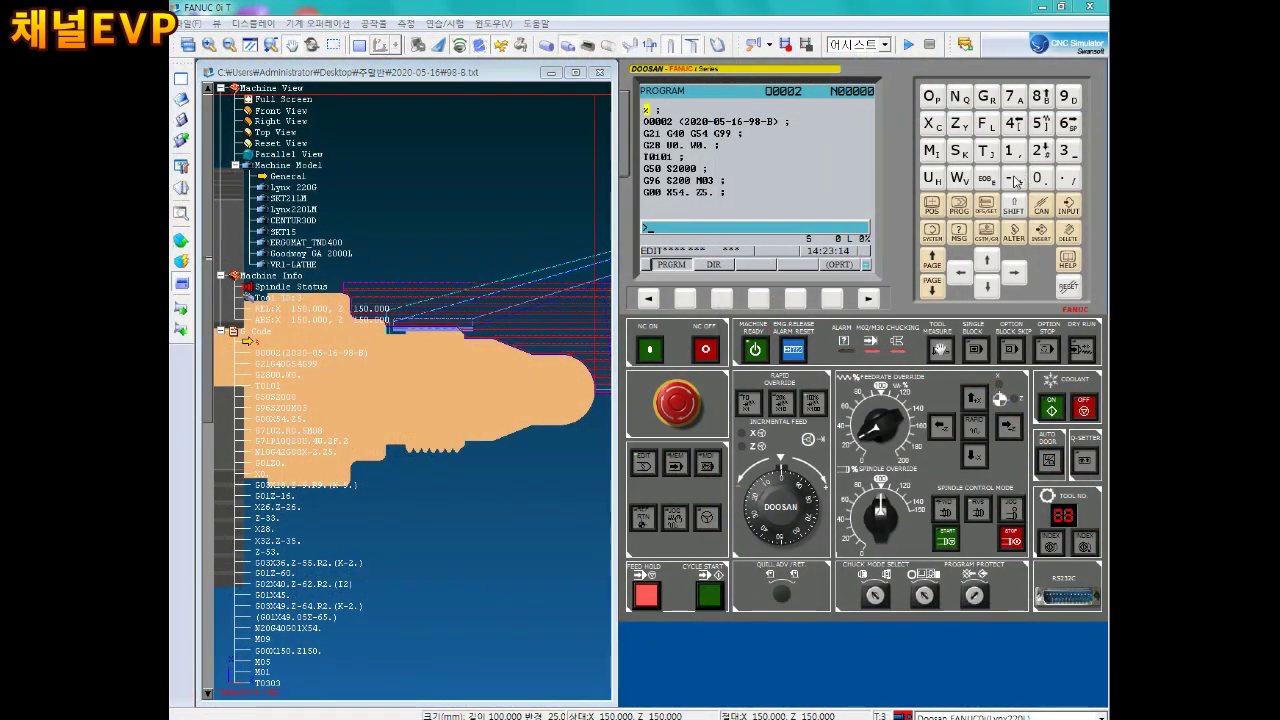
Open the 100-A NC code file without saving the current program, then load O0004
{"action": "left_click", "coordinate": [722, 299]}
{"action": "left_click", "coordinate": [927, 100]}
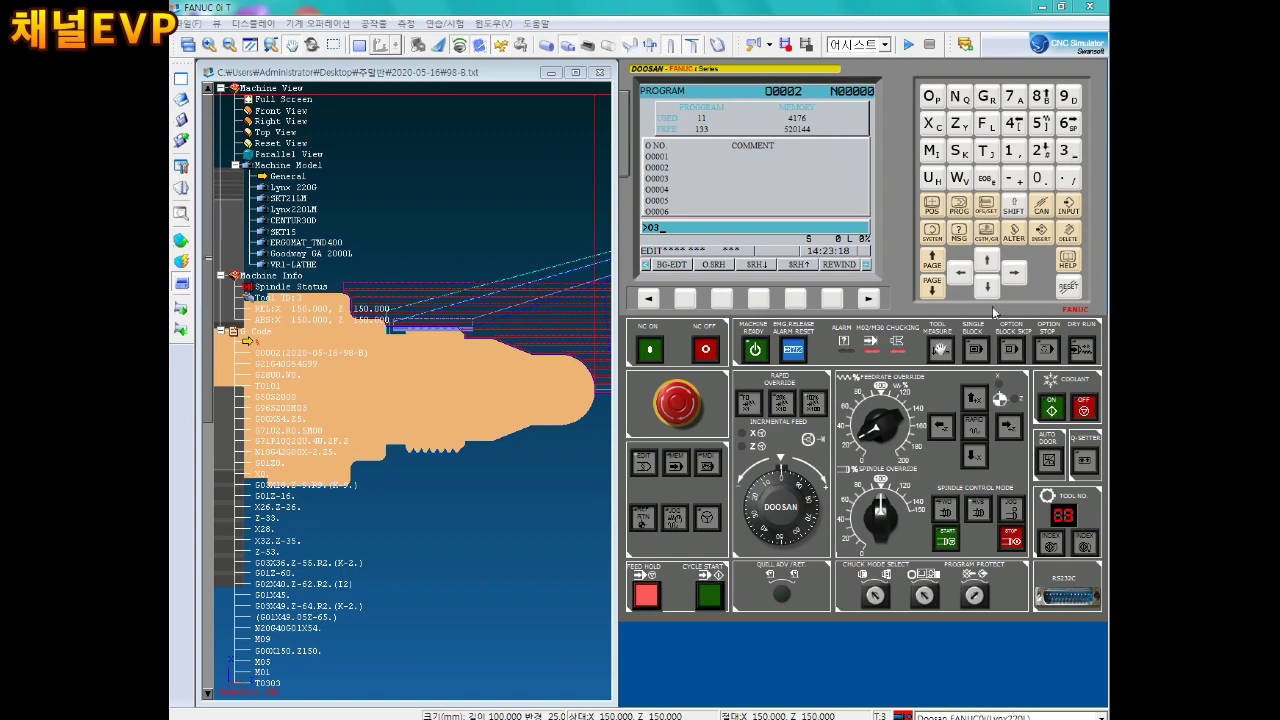
{"action": "left_click", "coordinate": [988, 290]}
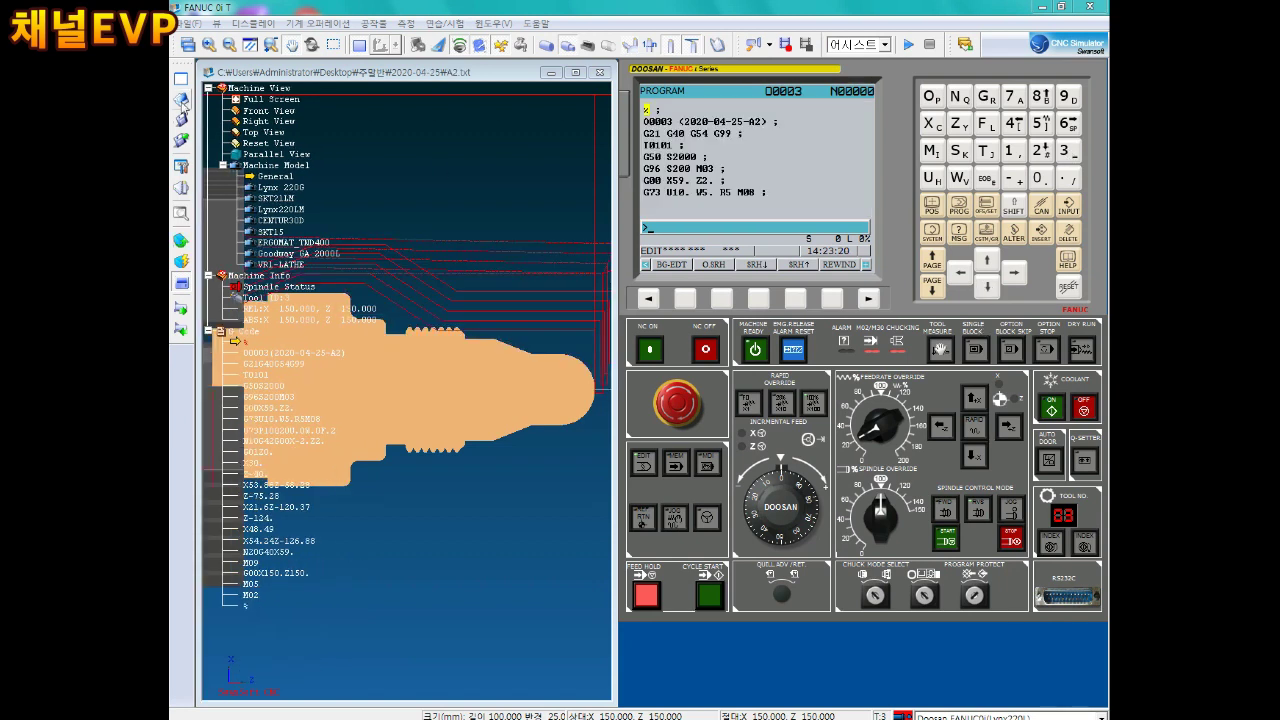
{"action": "left_click", "coordinate": [183, 101]}
{"action": "left_click", "coordinate": [757, 401]}
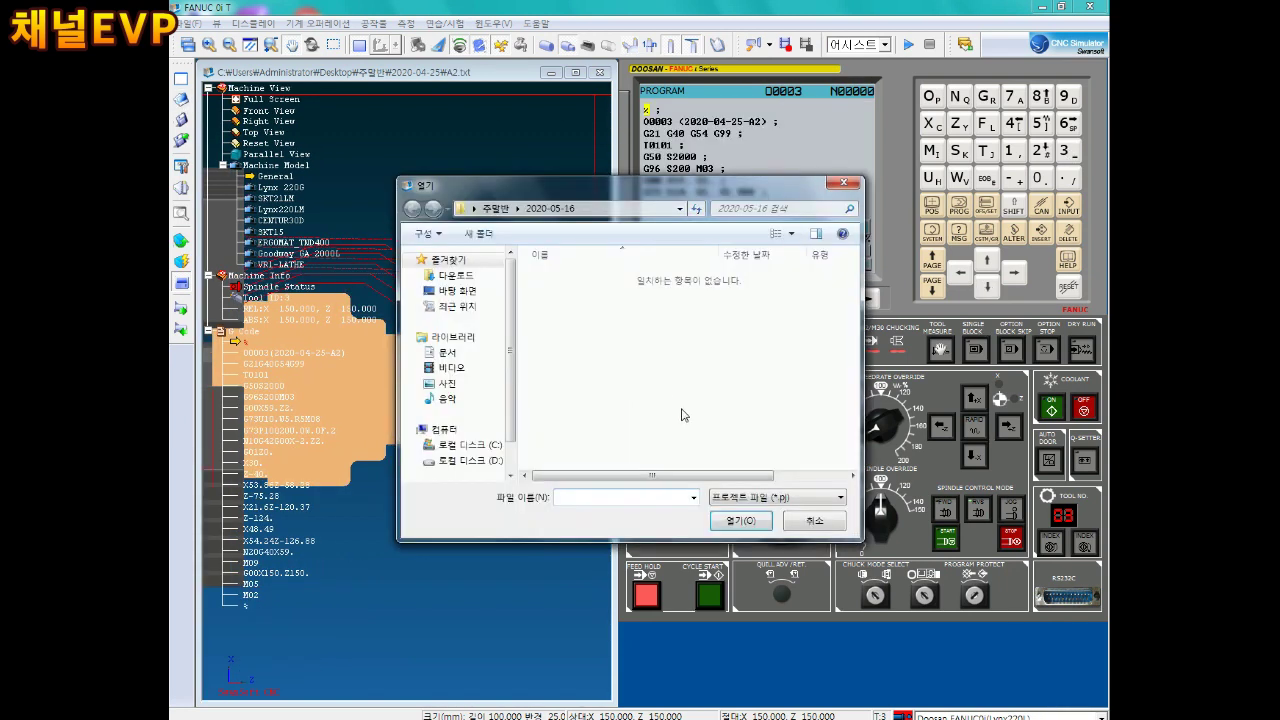
{"action": "left_click", "coordinate": [735, 497]}
{"action": "left_click", "coordinate": [735, 522]}
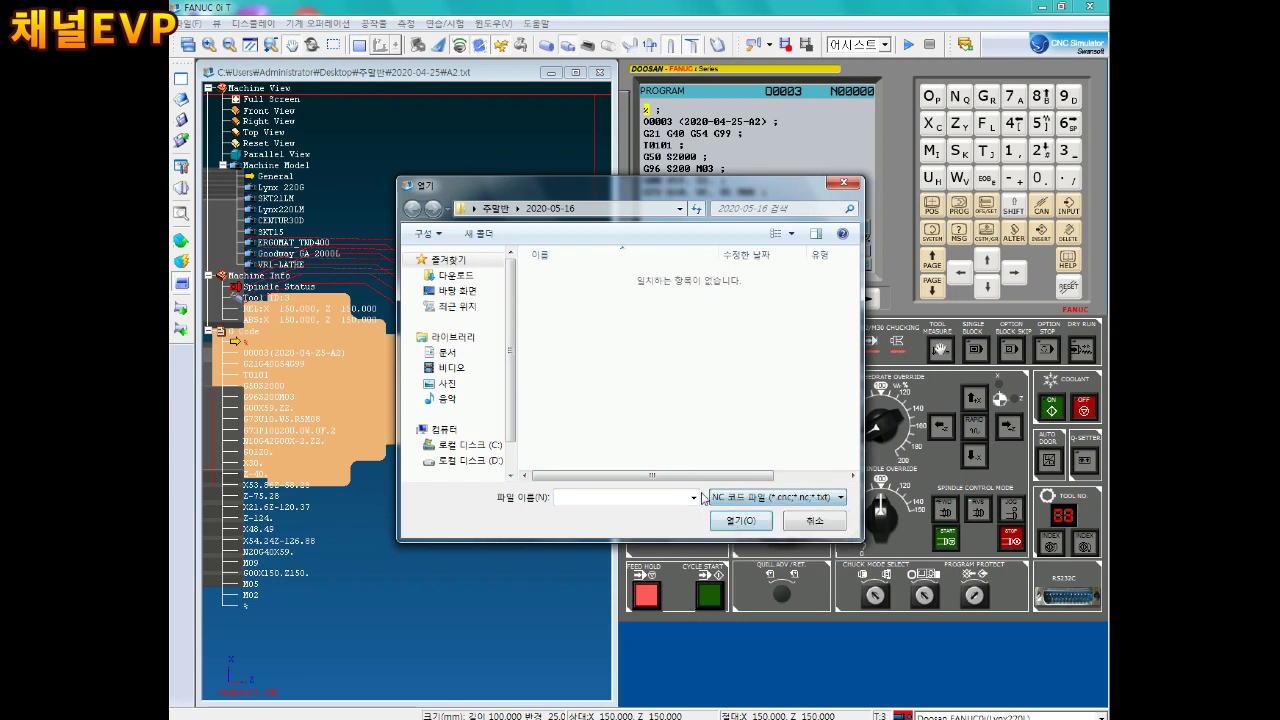
{"action": "double_click", "coordinate": [566, 307]}
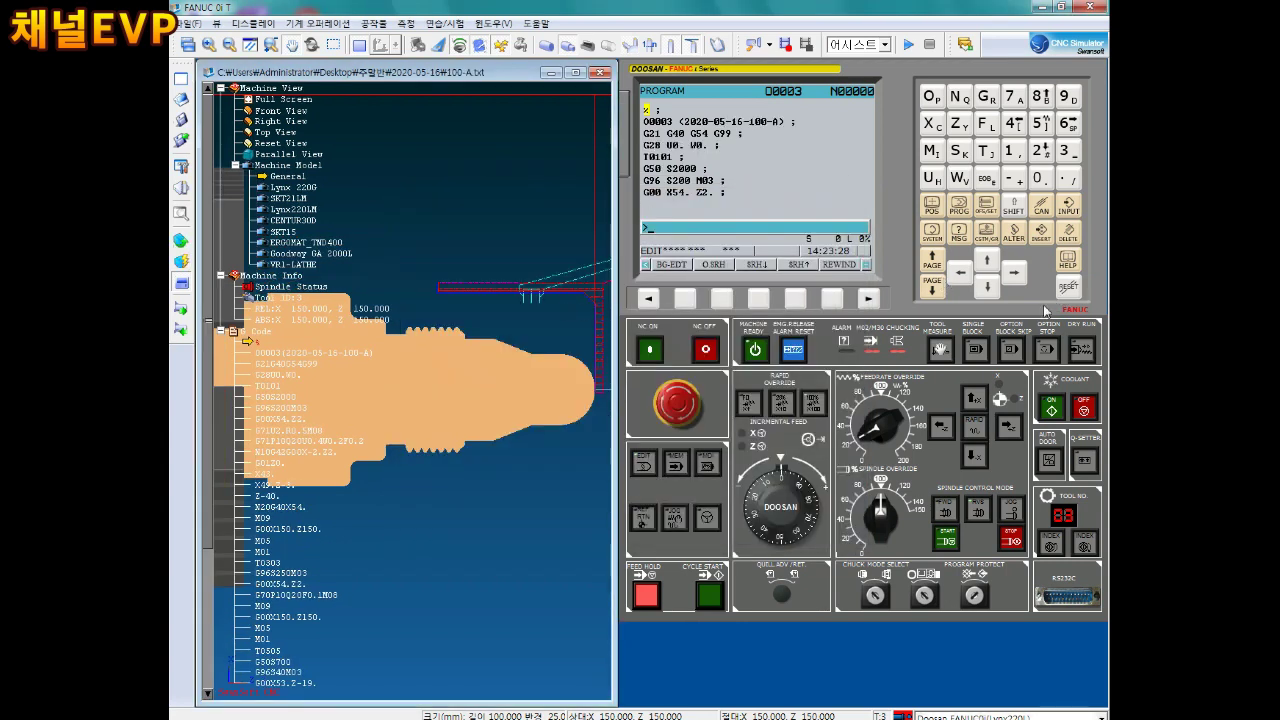
{"action": "type", "text": "O4"}
{"action": "left_click", "coordinate": [987, 289]}
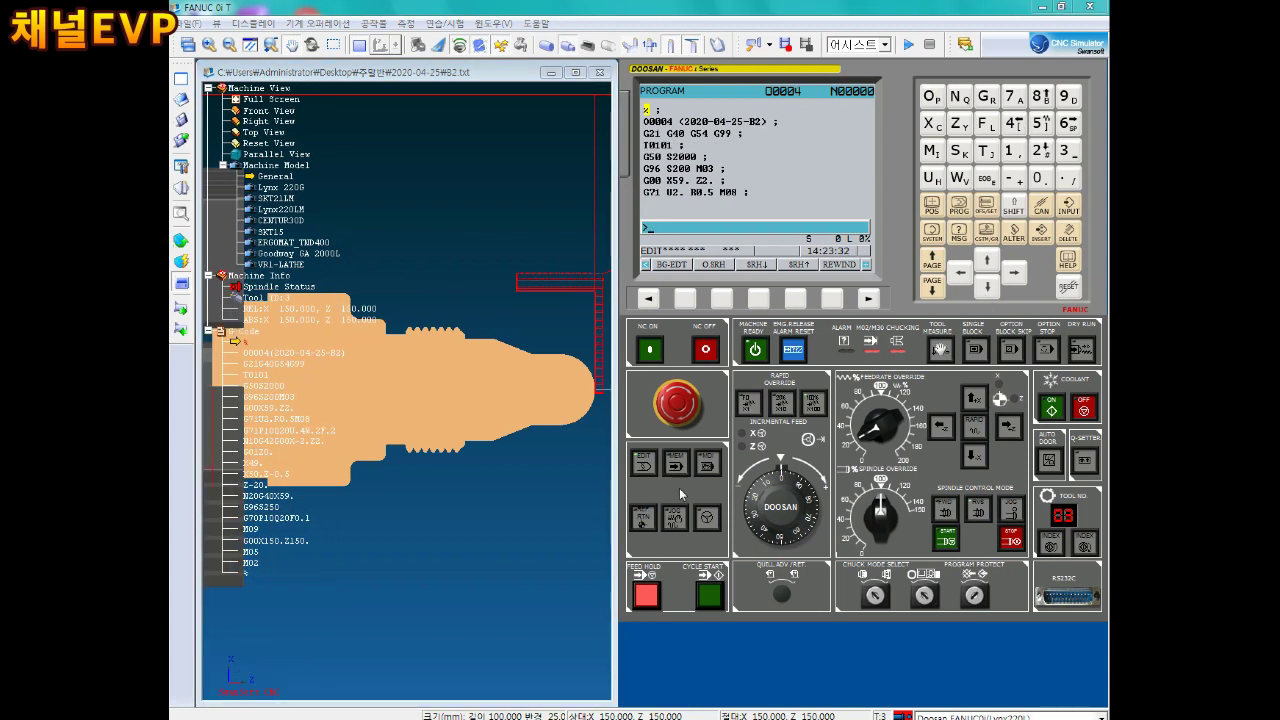
Open the 100-B NC code file, dismiss the G71 warning, and show the program listing
{"action": "left_click", "coordinate": [183, 160]}
{"action": "left_click", "coordinate": [757, 402]}
{"action": "left_click", "coordinate": [766, 497]}
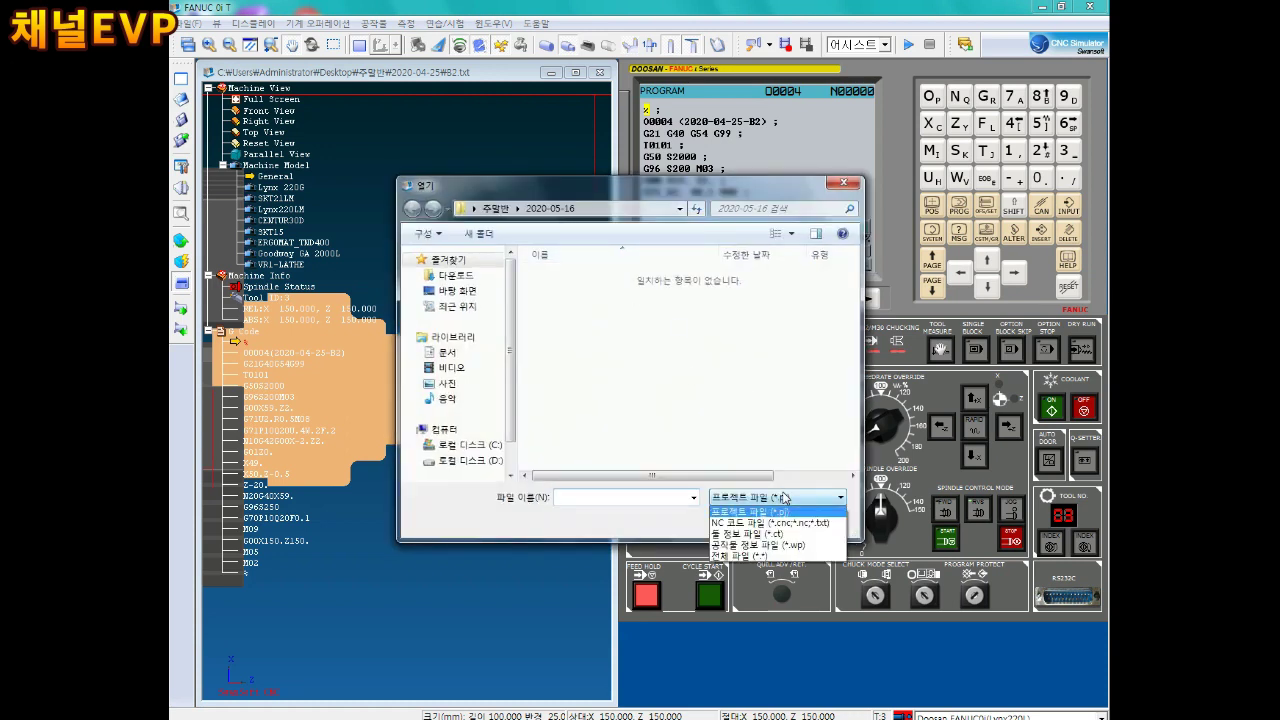
{"action": "left_click", "coordinate": [760, 518]}
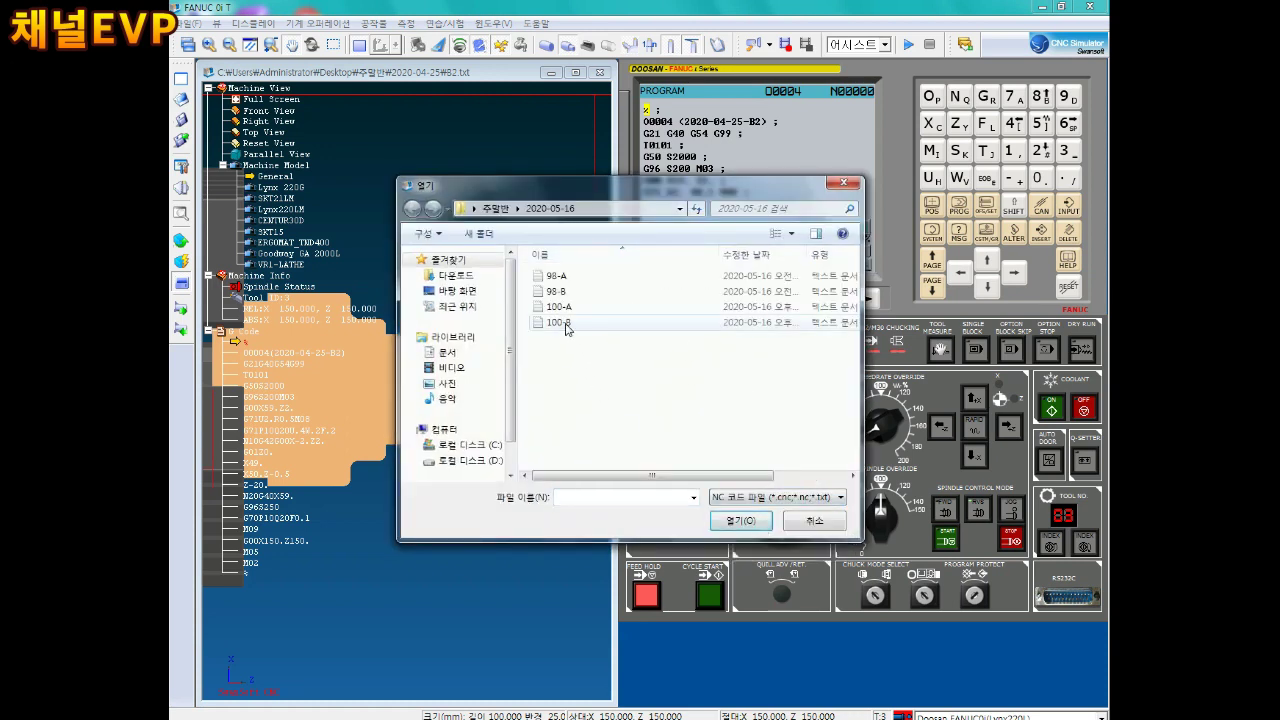
{"action": "double_click", "coordinate": [563, 322]}
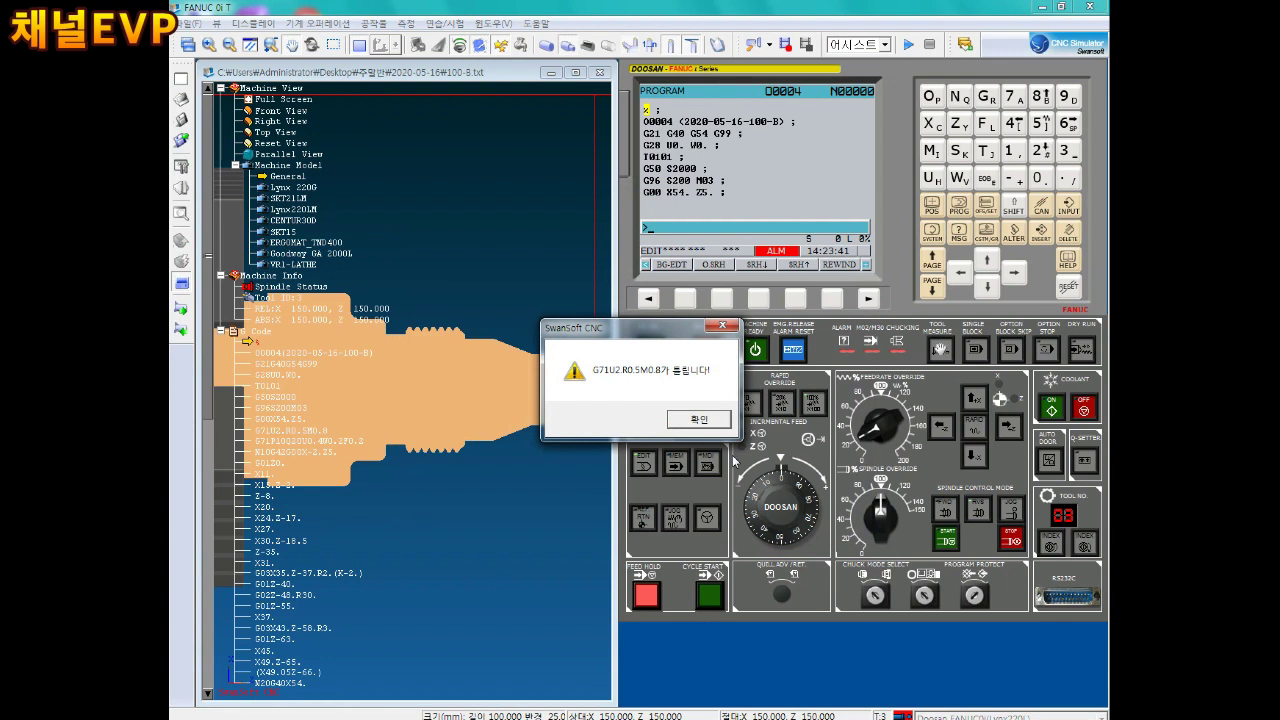
{"action": "left_click", "coordinate": [722, 426]}
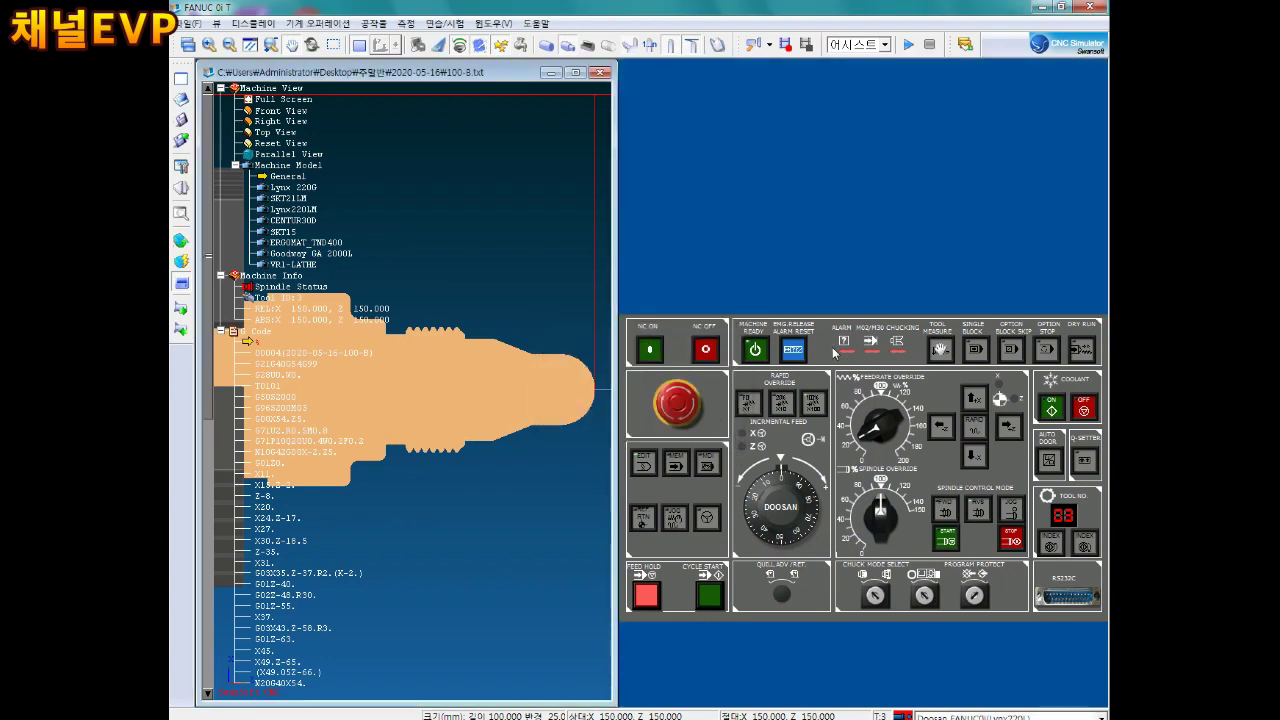
{"action": "left_click", "coordinate": [960, 207]}
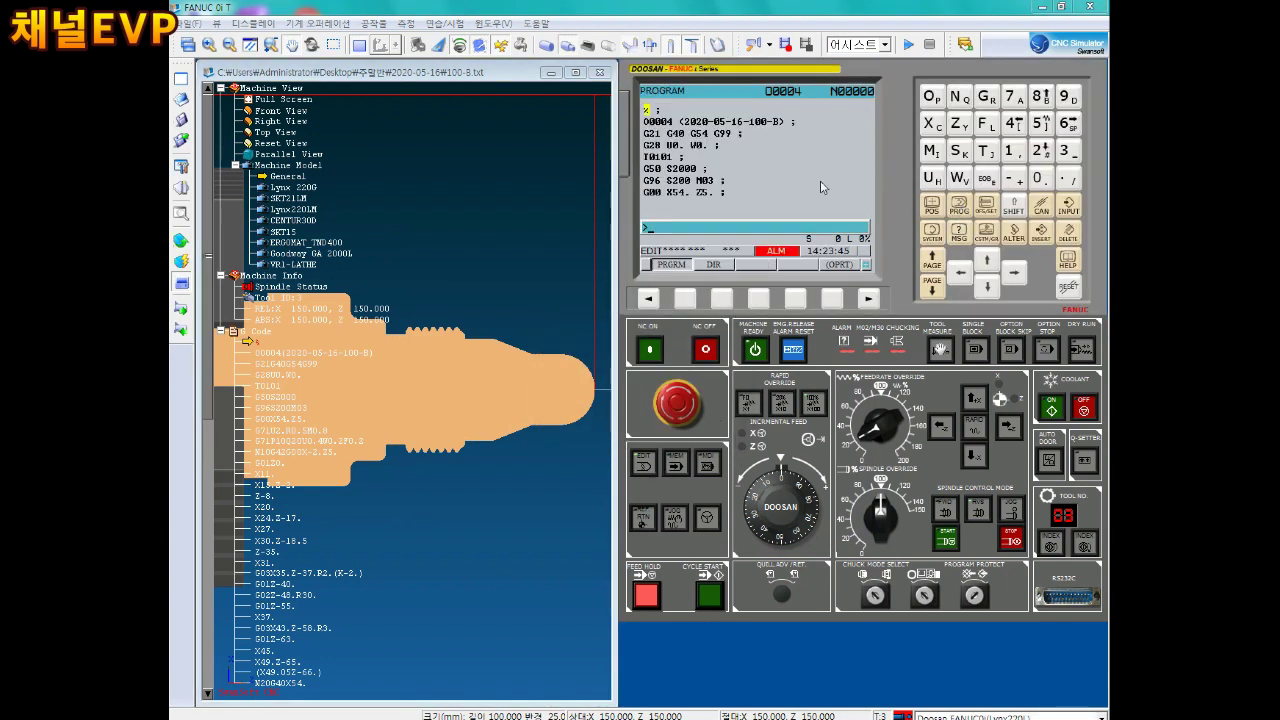
Replace M0.8 with M08 in O0004's G71 line using ALTER
{"action": "key", "text": "Down"}
{"action": "key", "text": "Down"}
{"action": "key", "text": "Down"}
{"action": "key", "text": "Down"}
{"action": "key", "text": "Down"}
{"action": "key", "text": "Down"}
{"action": "key", "text": "Down"}
{"action": "key", "text": "Down"}
{"action": "key", "text": "Down"}
{"action": "key", "text": "Up"}
{"action": "key", "text": "Up"}
{"action": "key", "text": "Up"}
{"action": "key", "text": "Right"}
{"action": "key", "text": "Right"}
{"action": "key", "text": "Right"}
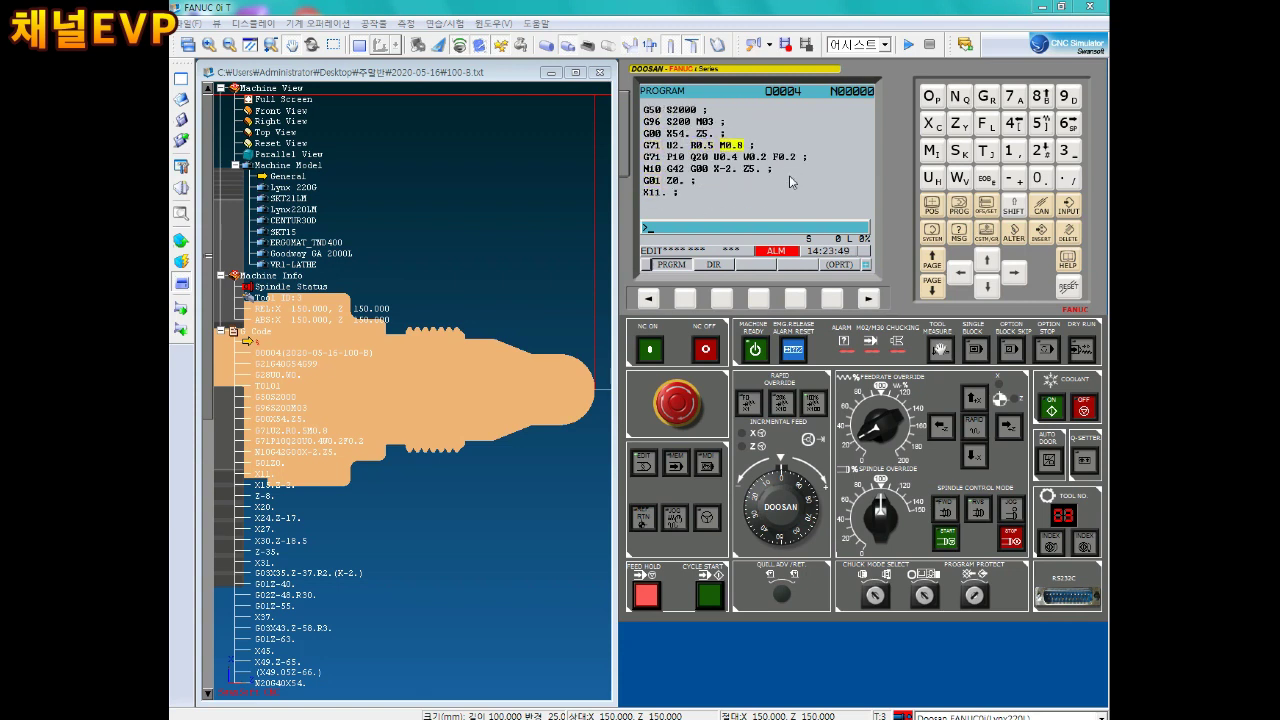
{"action": "type", "text": "M08"}
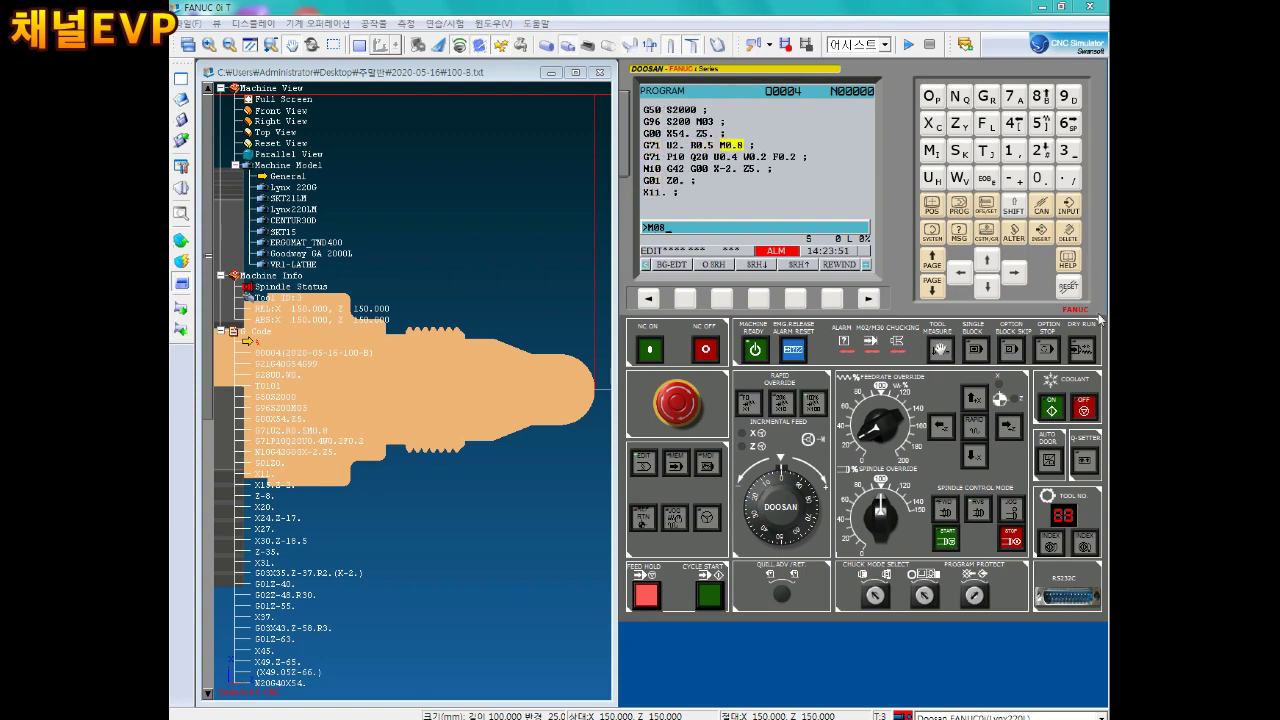
{"action": "left_click", "coordinate": [1013, 233]}
Switch the control to MEMORY mode so the roughing pass runs
{"action": "left_click", "coordinate": [678, 464]}
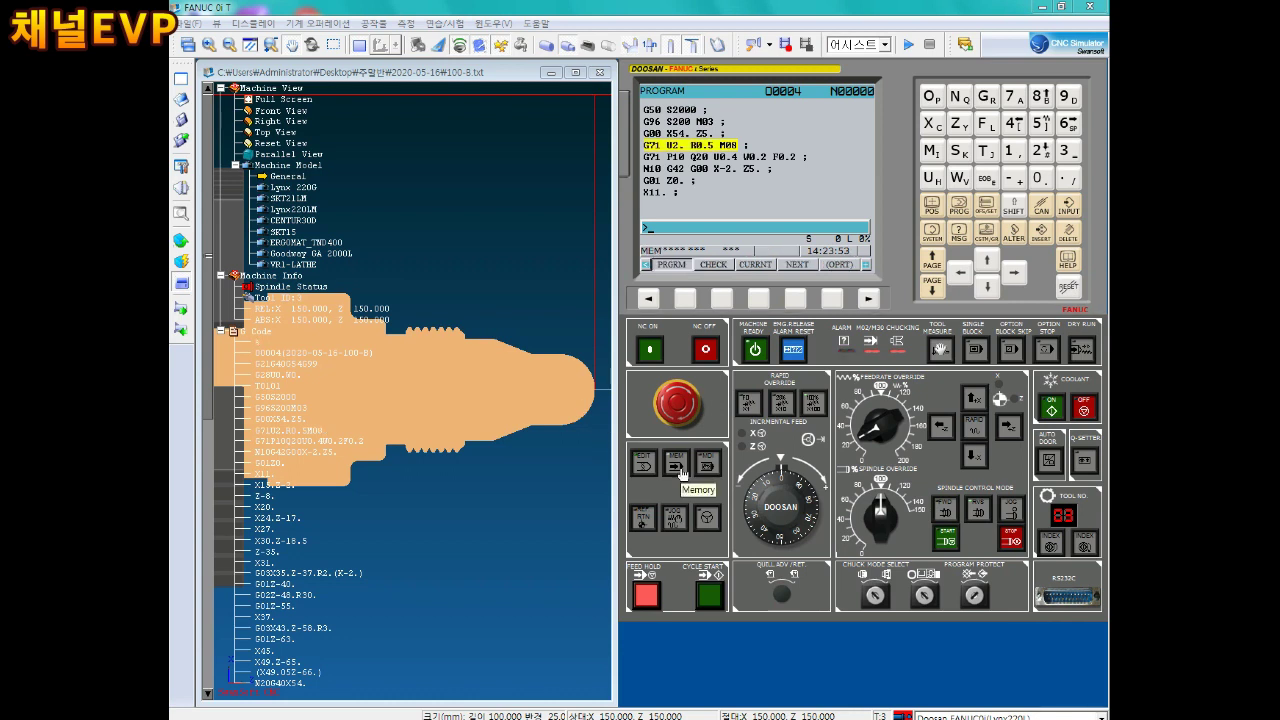
{"action": "left_click", "coordinate": [455, 420]}
{"action": "scroll", "coordinate": [425, 390], "scroll_direction": "up", "scroll_amount": 1}
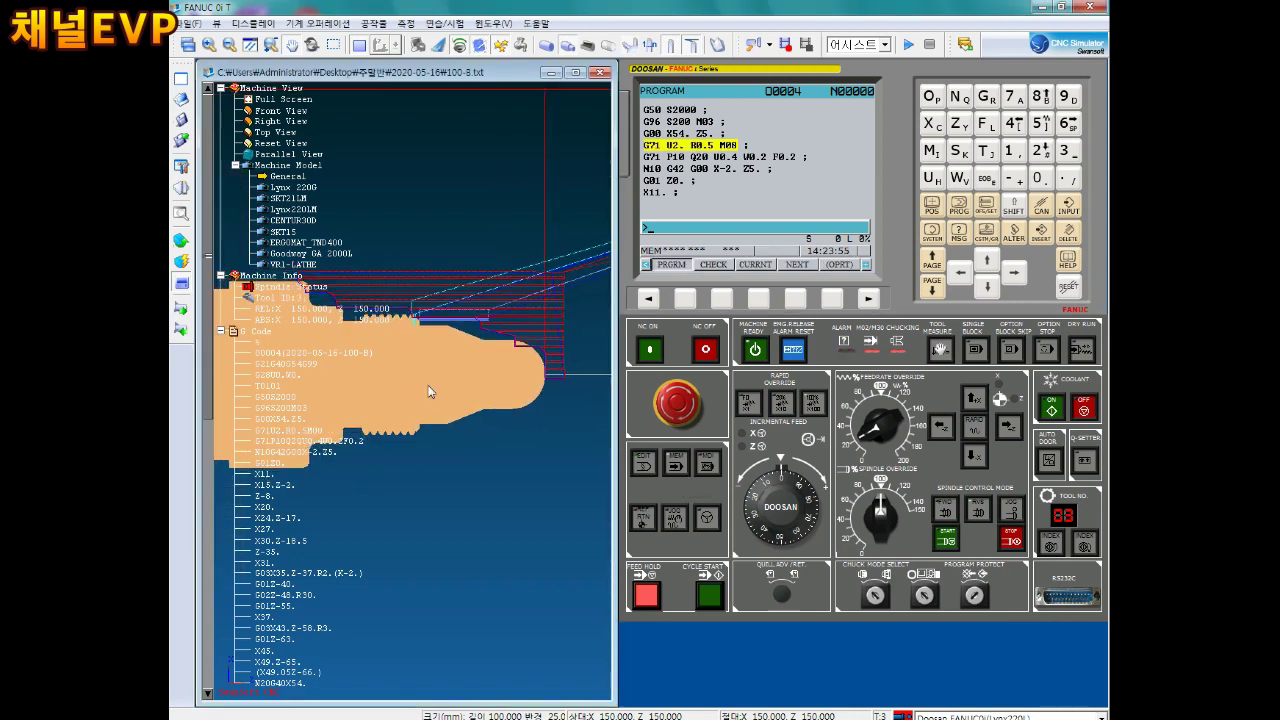
{"action": "scroll", "coordinate": [440, 372], "scroll_direction": "up", "scroll_amount": 1}
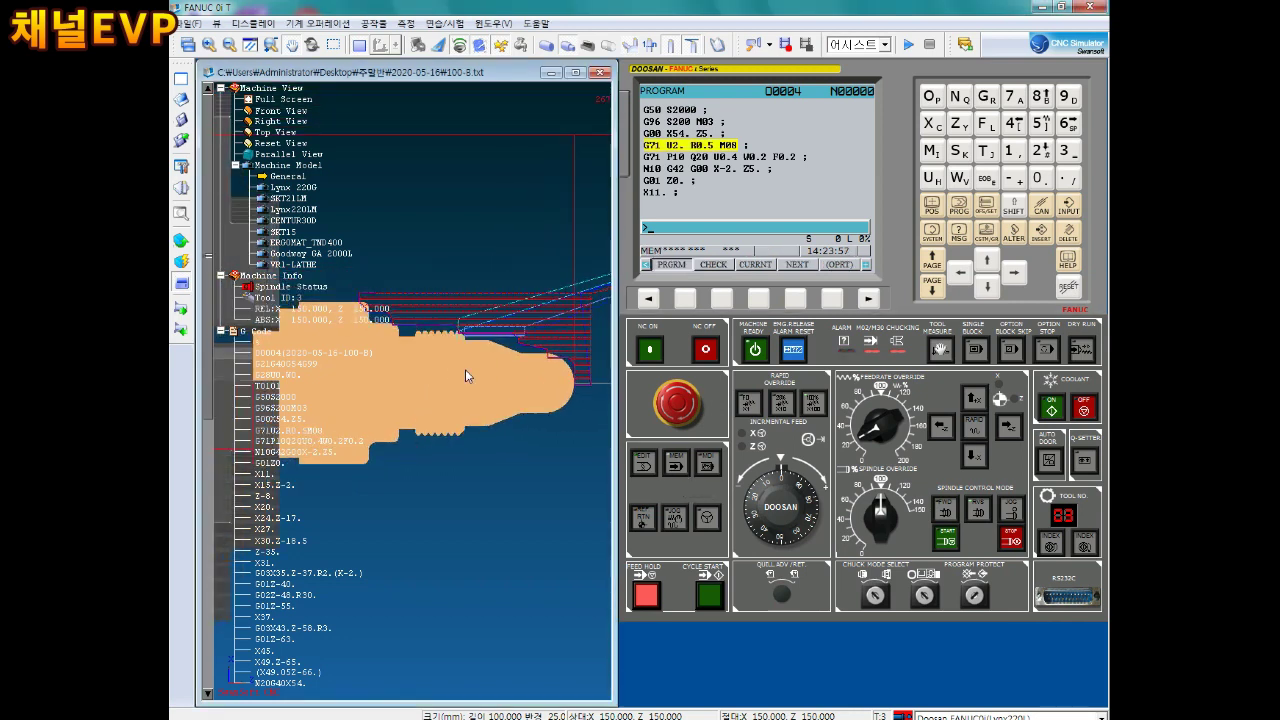
{"action": "scroll", "coordinate": [468, 370], "scroll_direction": "down", "scroll_amount": 1}
Reset the stock to a fresh 50 x 100 blank and return to EDIT mode for a program search
{"action": "left_click", "coordinate": [181, 241]}
{"action": "left_click", "coordinate": [225, 243]}
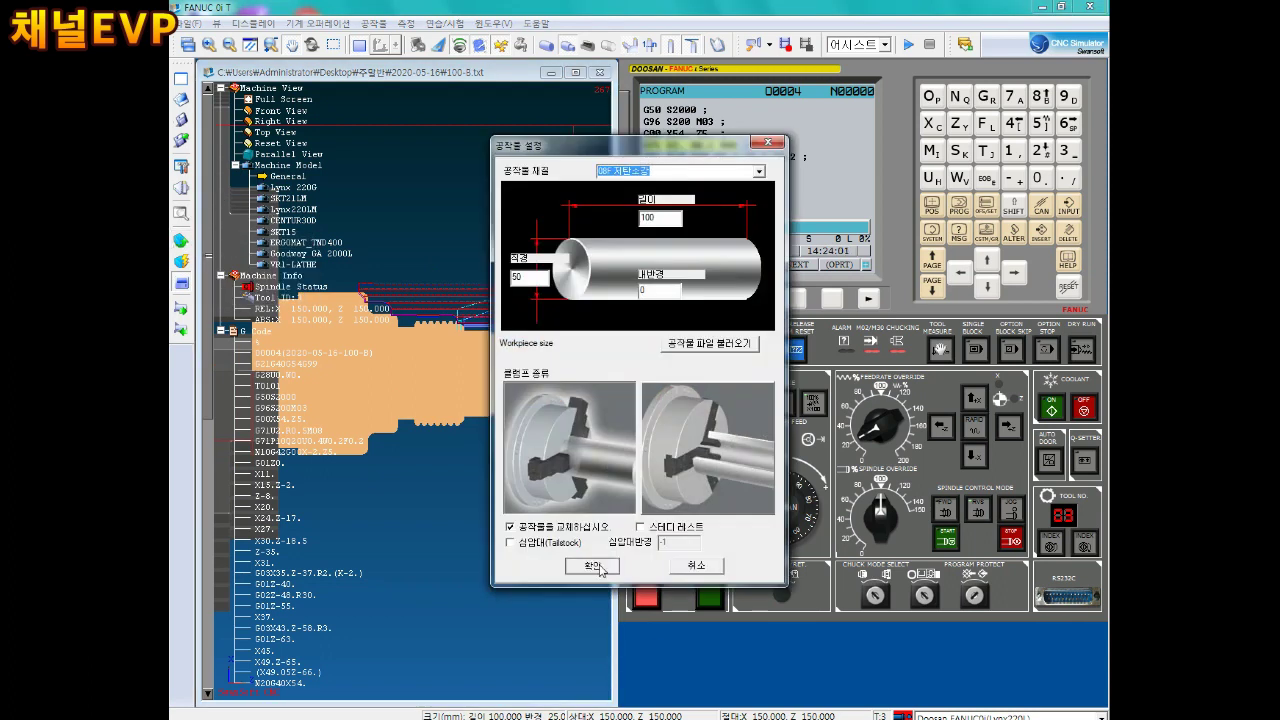
{"action": "left_click", "coordinate": [597, 566]}
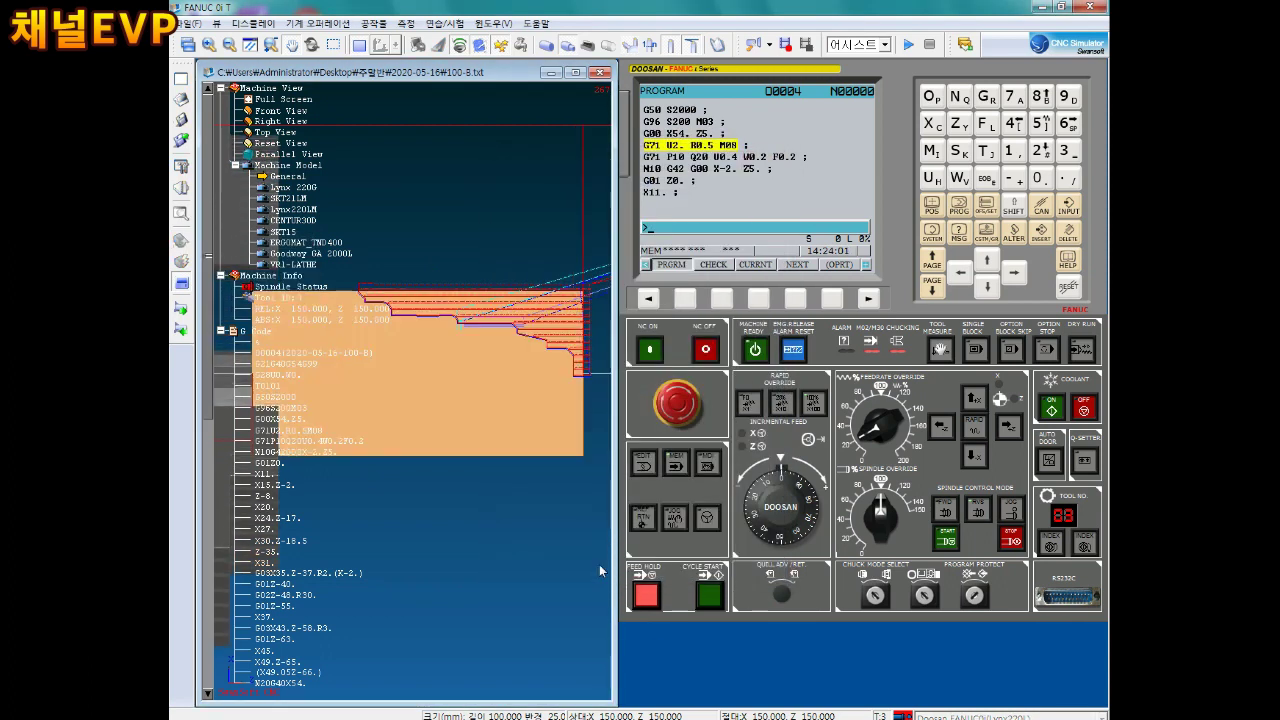
{"action": "left_click", "coordinate": [648, 464]}
{"action": "left_click", "coordinate": [933, 97]}
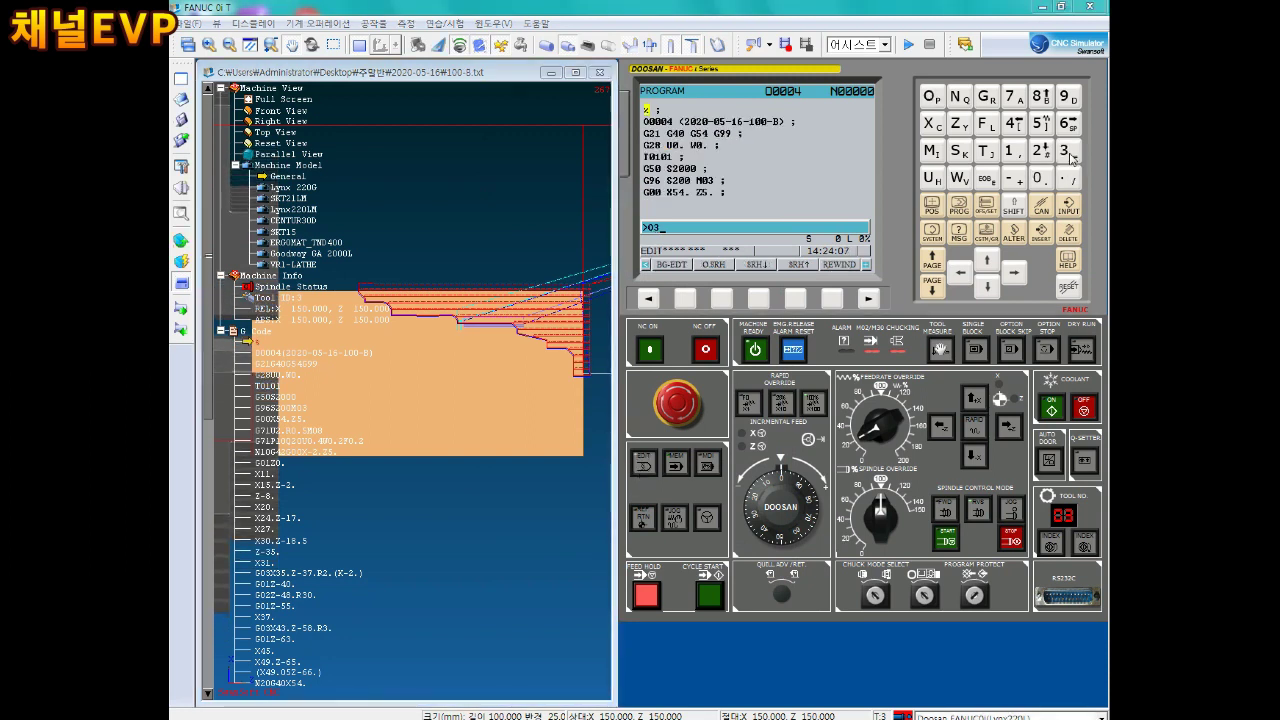
Load O0003, check the work offsets, and run it in MEMORY mode with Cycle Start
{"action": "left_click", "coordinate": [988, 289]}
{"action": "left_click", "coordinate": [985, 205]}
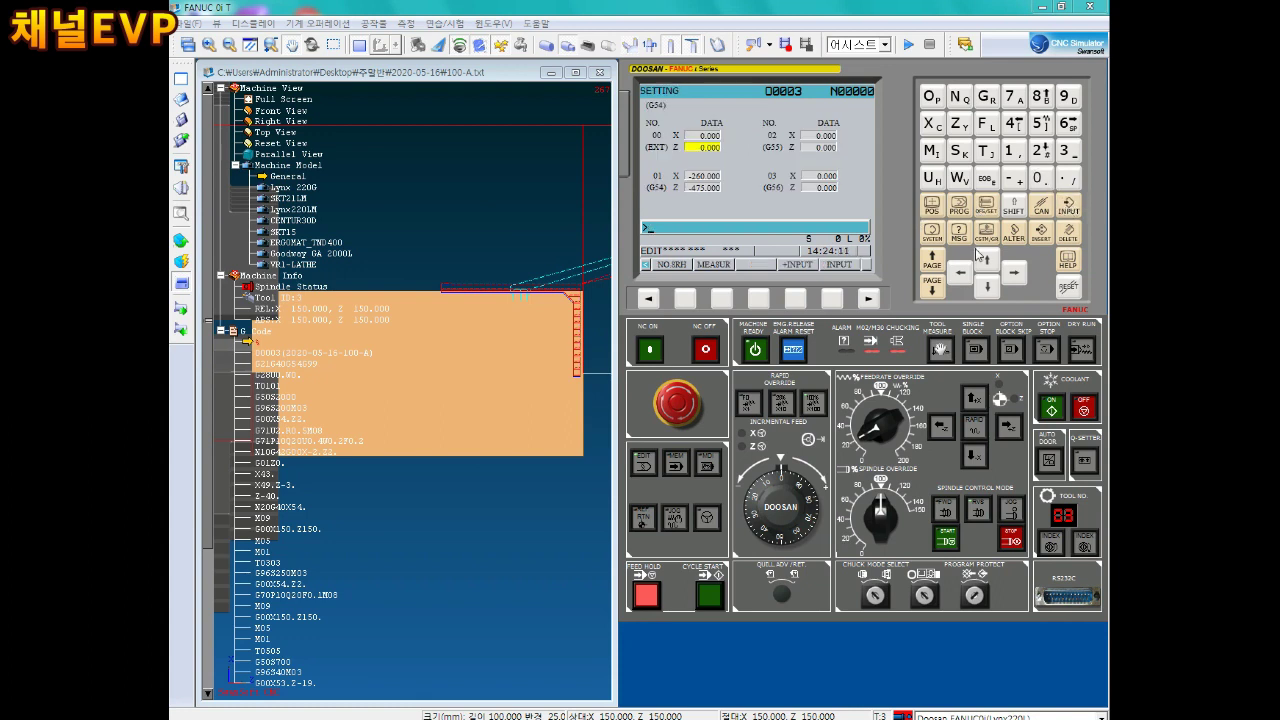
{"action": "left_click", "coordinate": [962, 207]}
{"action": "left_click", "coordinate": [677, 464]}
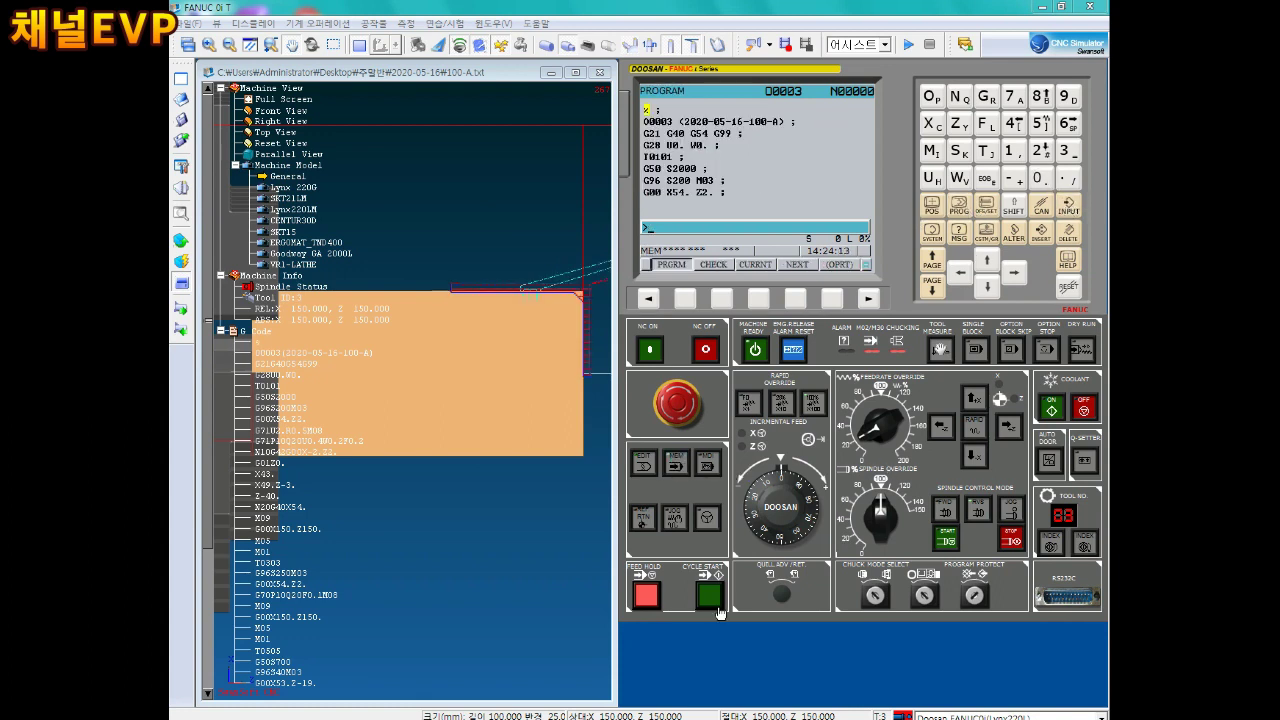
{"action": "left_click", "coordinate": [709, 595]}
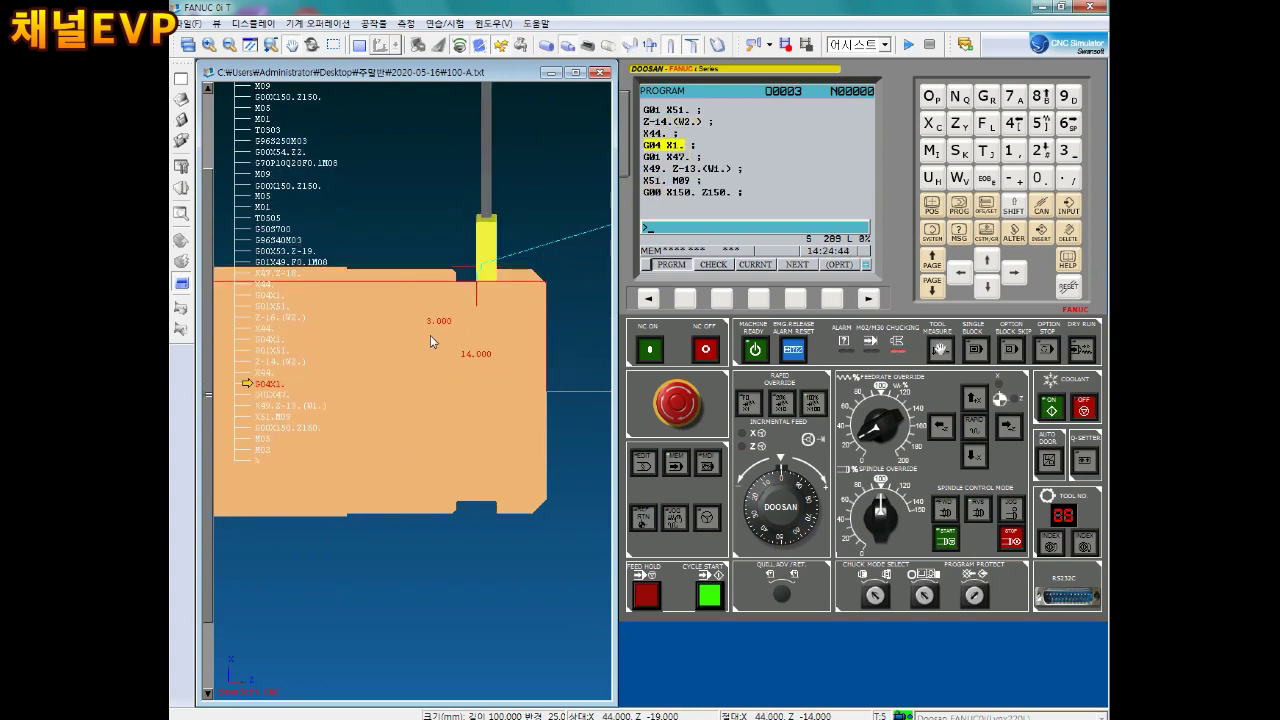
{"action": "scroll", "coordinate": [488, 286], "scroll_direction": "up", "scroll_amount": 1}
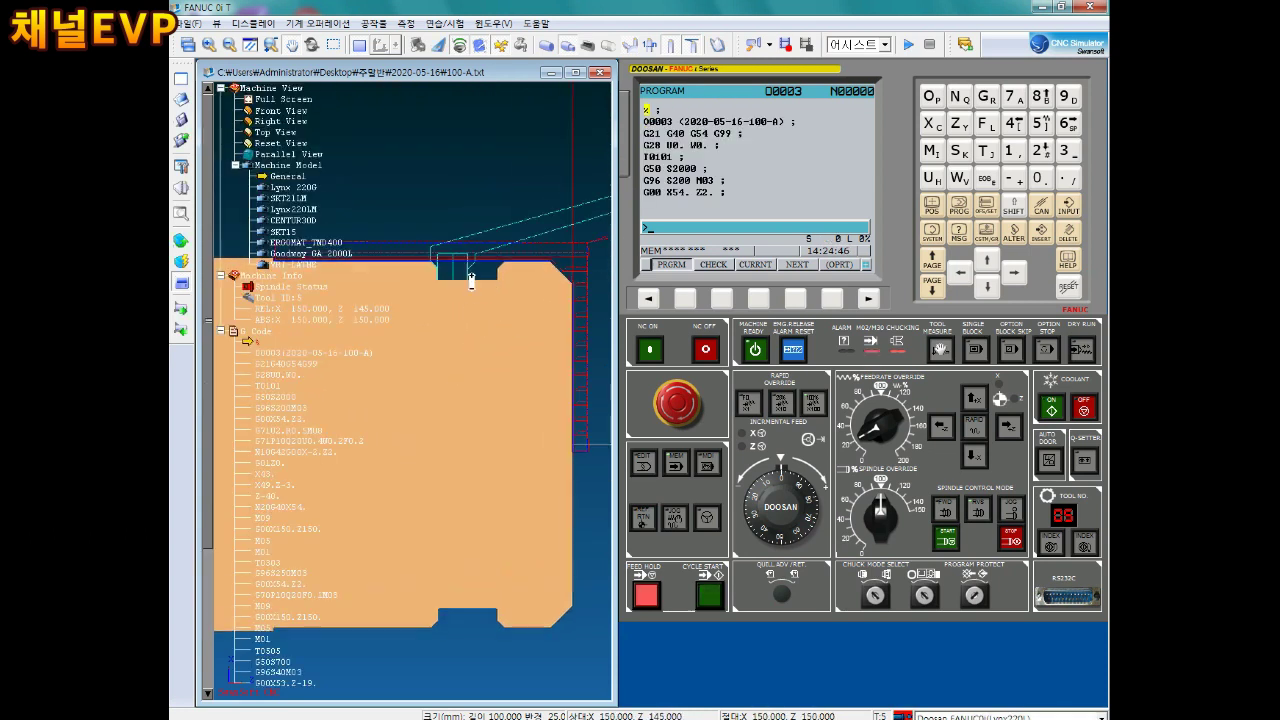
Reset the stock to a fresh blank from the workpiece setup
{"action": "scroll", "coordinate": [479, 260], "scroll_direction": "down", "scroll_amount": 3}
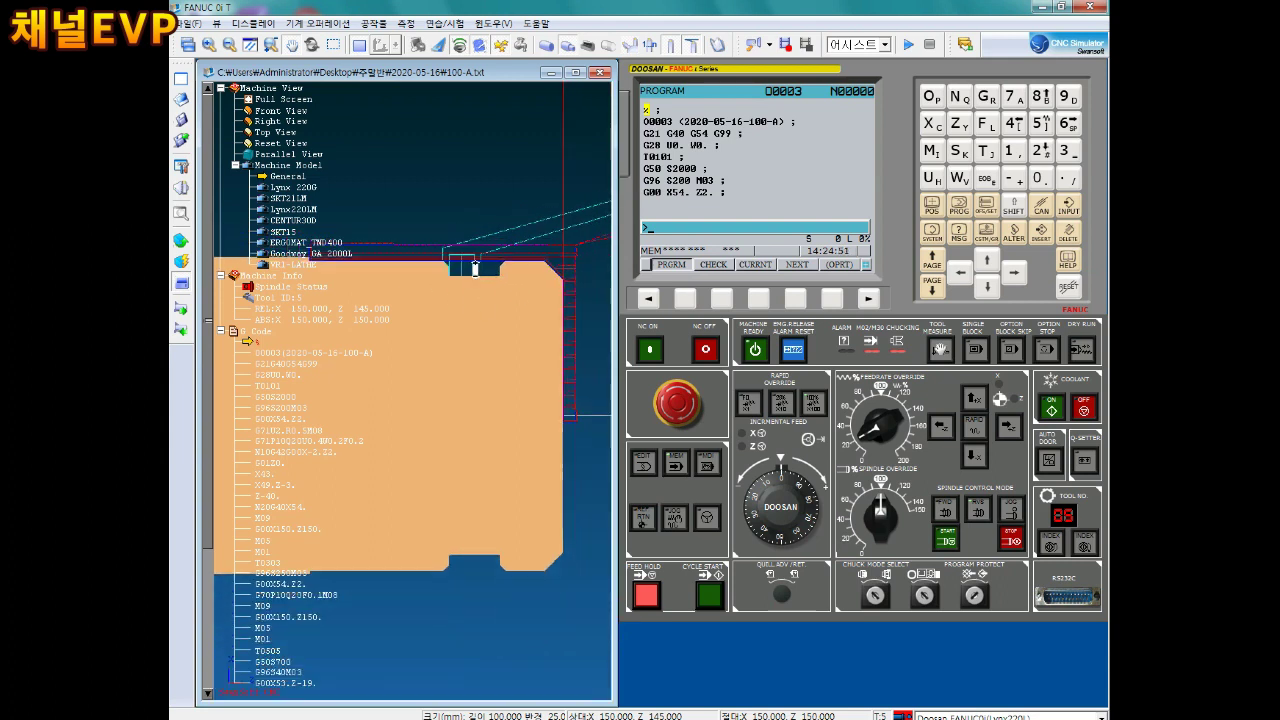
{"action": "scroll", "coordinate": [475, 268], "scroll_direction": "down", "scroll_amount": 1}
{"action": "left_click", "coordinate": [181, 240]}
{"action": "left_click", "coordinate": [255, 257]}
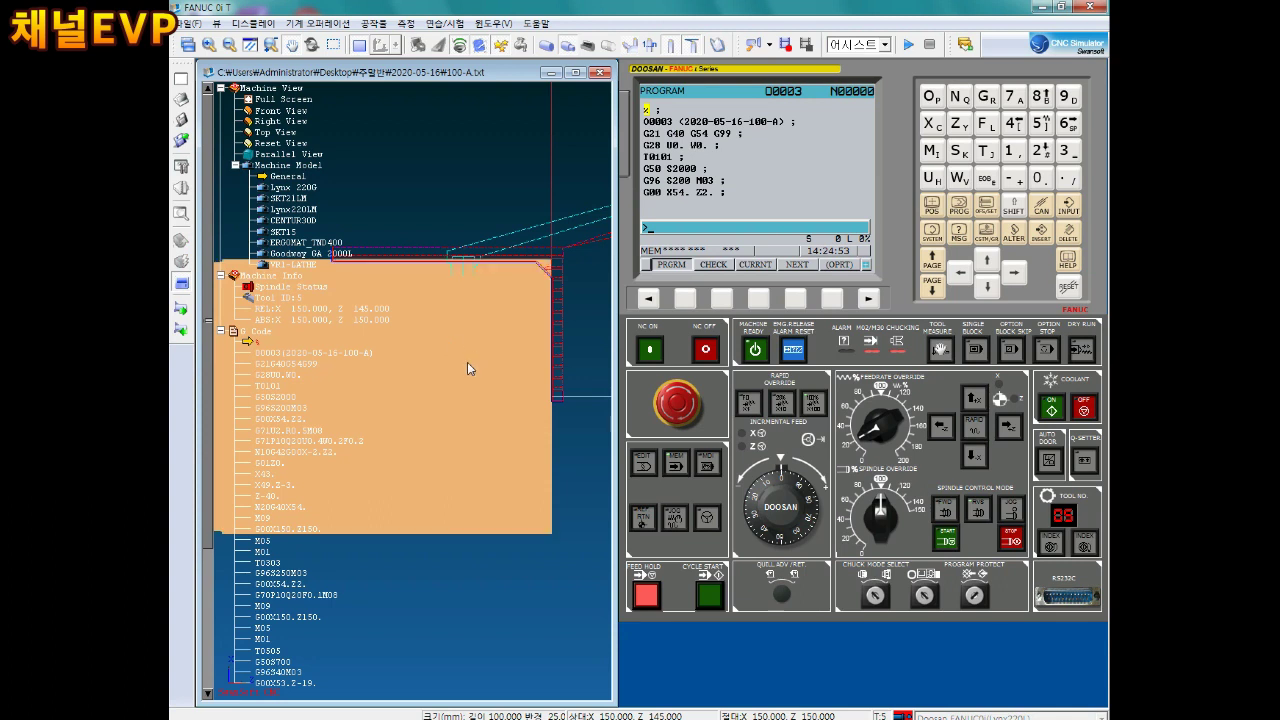
{"action": "scroll", "coordinate": [456, 398], "scroll_direction": "down", "scroll_amount": 2}
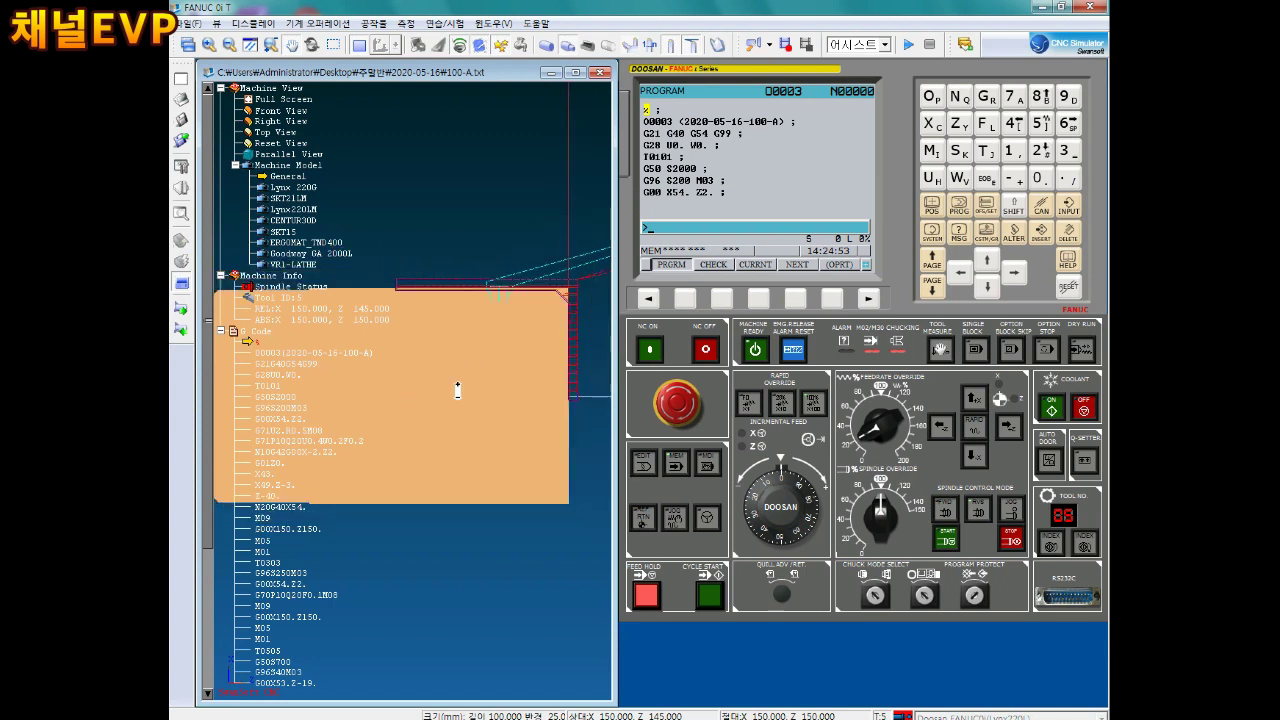
{"action": "scroll", "coordinate": [517, 396], "scroll_direction": "down", "scroll_amount": 2}
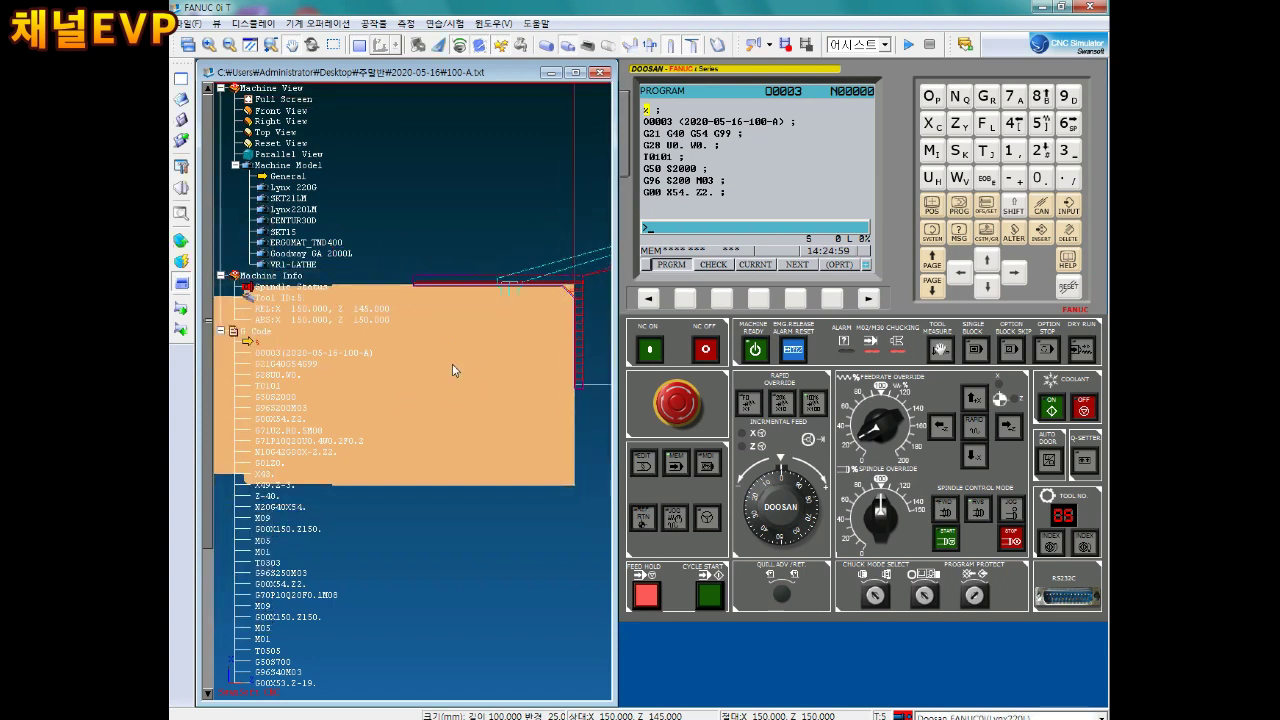
Load O0004 in EDIT mode, check the offsets, and start it in MEMORY mode
{"action": "left_click", "coordinate": [644, 463]}
{"action": "left_click", "coordinate": [932, 97]}
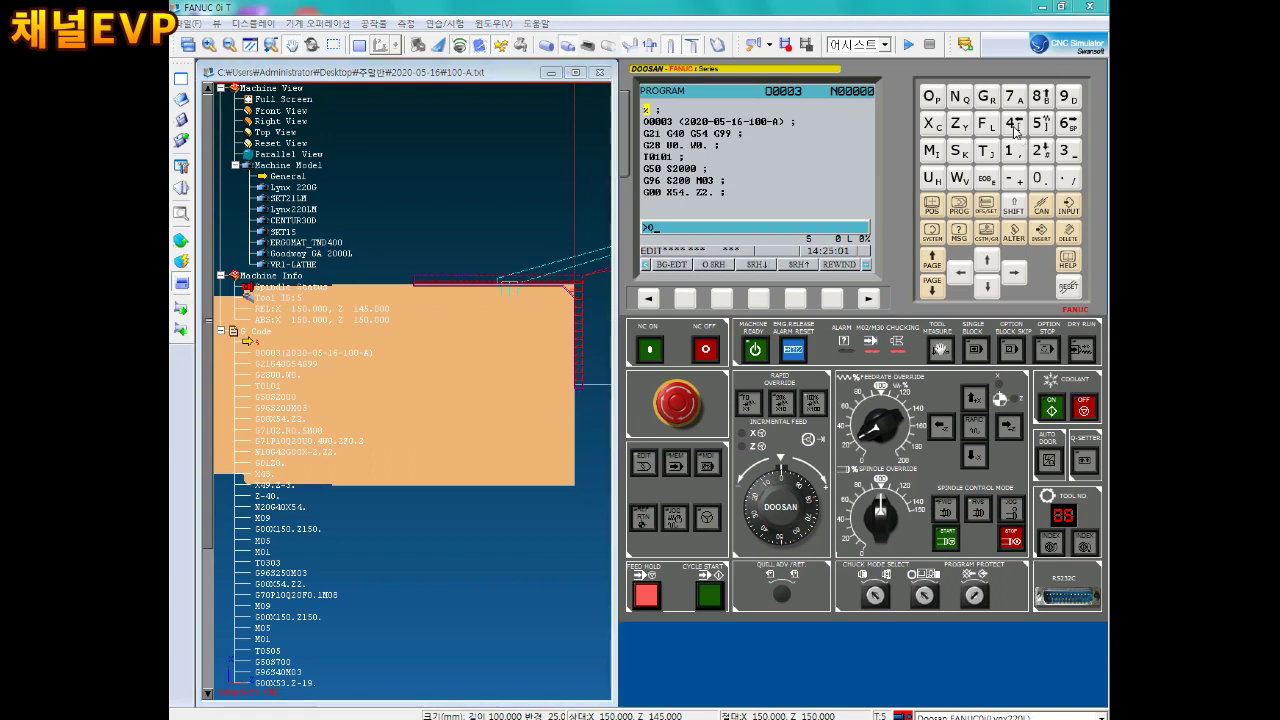
{"action": "left_click", "coordinate": [990, 287]}
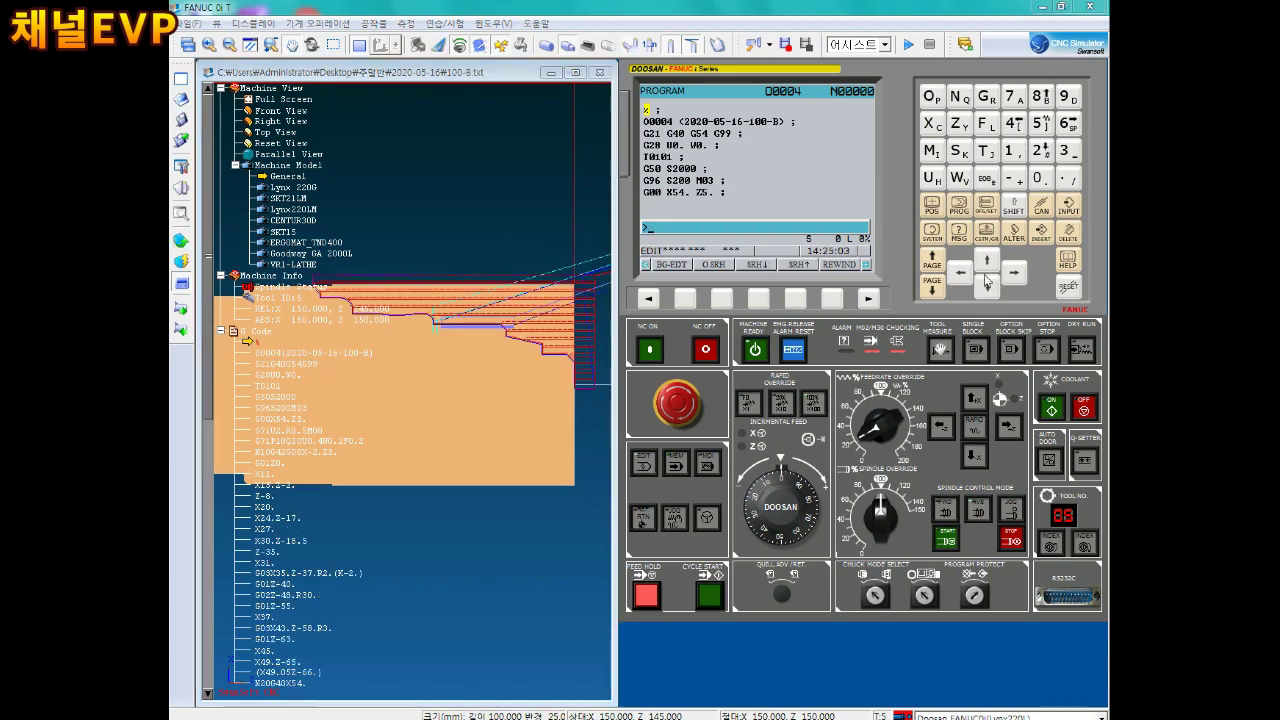
{"action": "left_click", "coordinate": [987, 206]}
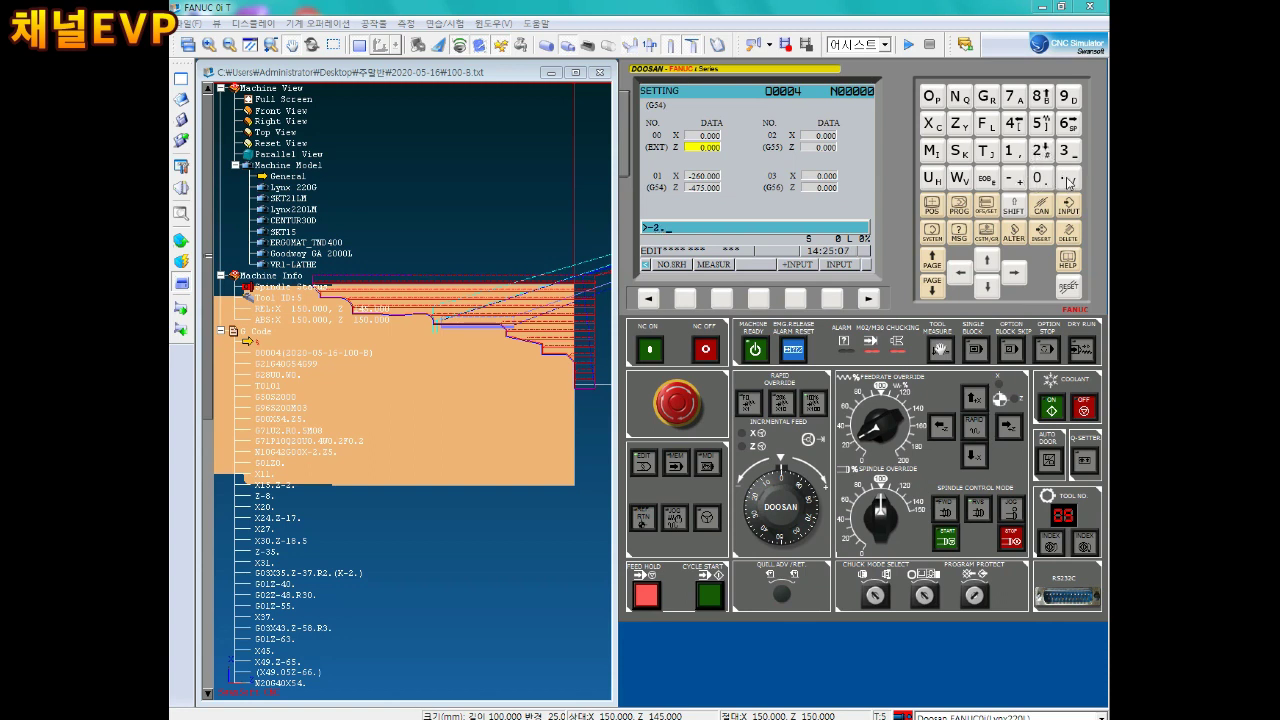
{"action": "left_click", "coordinate": [684, 455]}
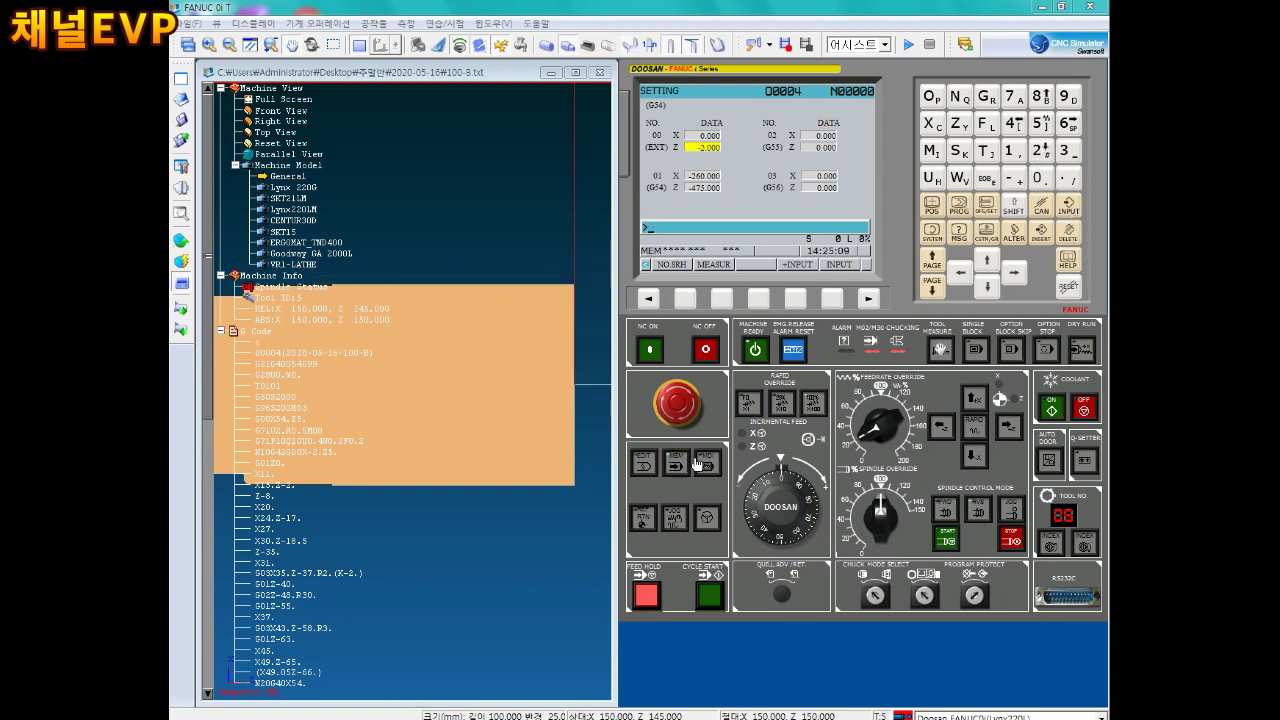
{"action": "left_click", "coordinate": [958, 206]}
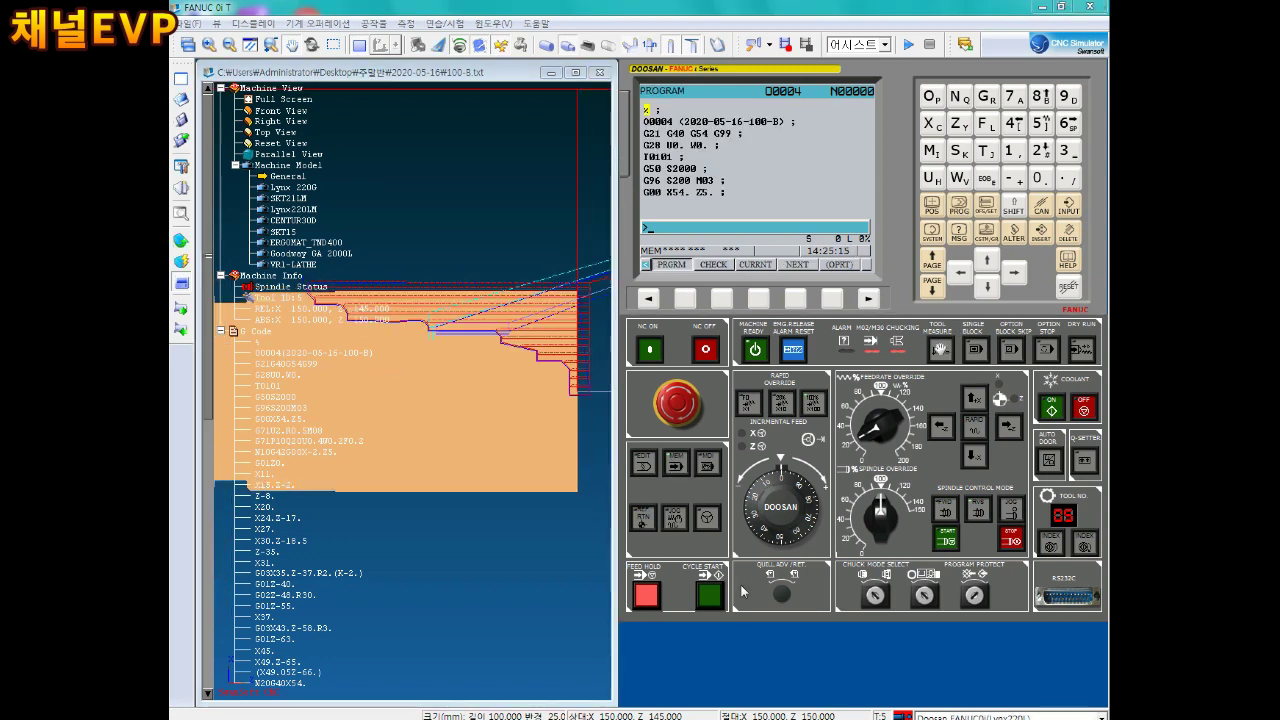
{"action": "left_click", "coordinate": [709, 596]}
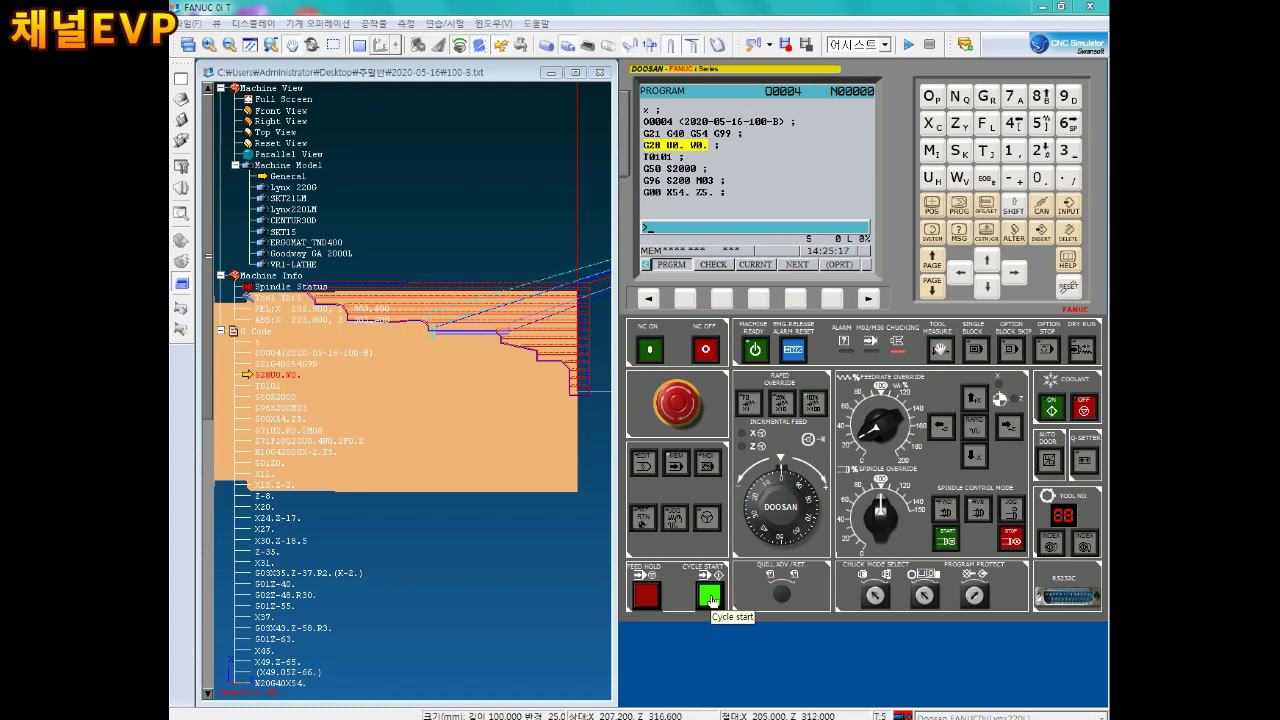
Run O0004 past its optional stop to M02, then rotate the view of the threaded part
{"action": "left_click", "coordinate": [709, 598]}
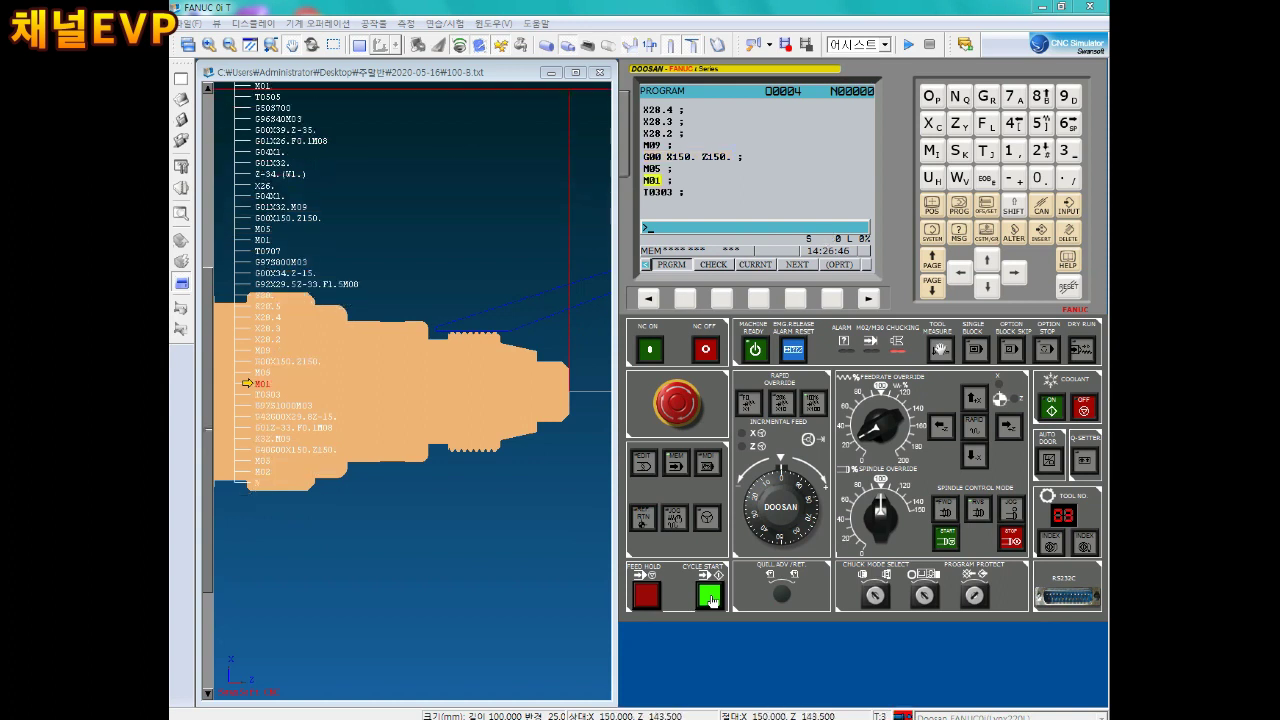
{"action": "left_click", "coordinate": [710, 598]}
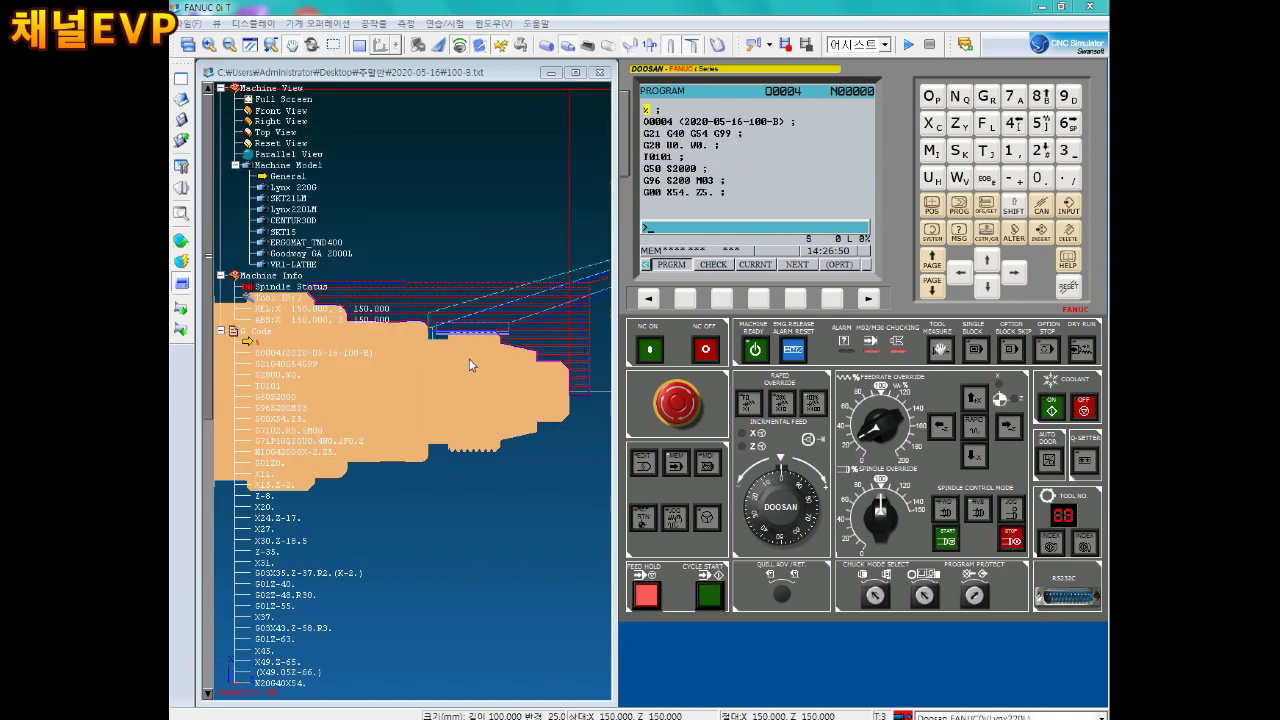
{"action": "left_click_drag", "start_coordinate": [445, 361], "coordinate": [414, 268]}
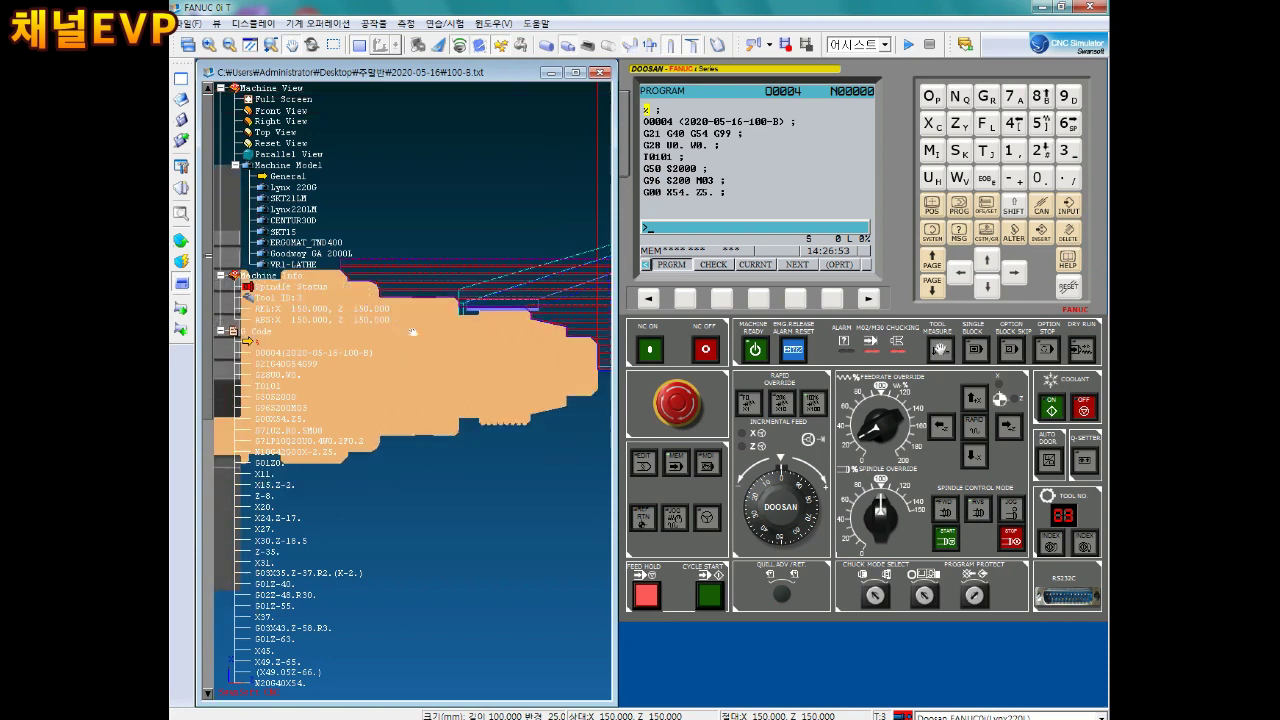
{"action": "left_click", "coordinate": [405, 23]}
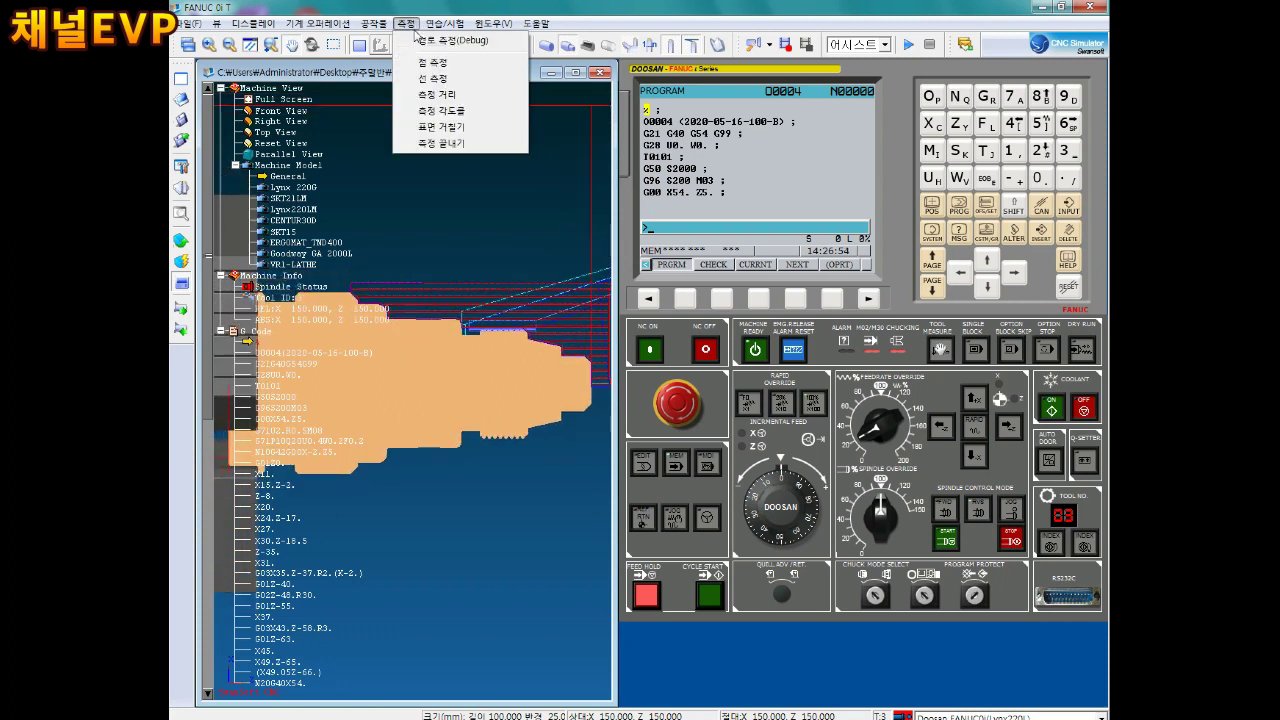
{"action": "left_click", "coordinate": [433, 79]}
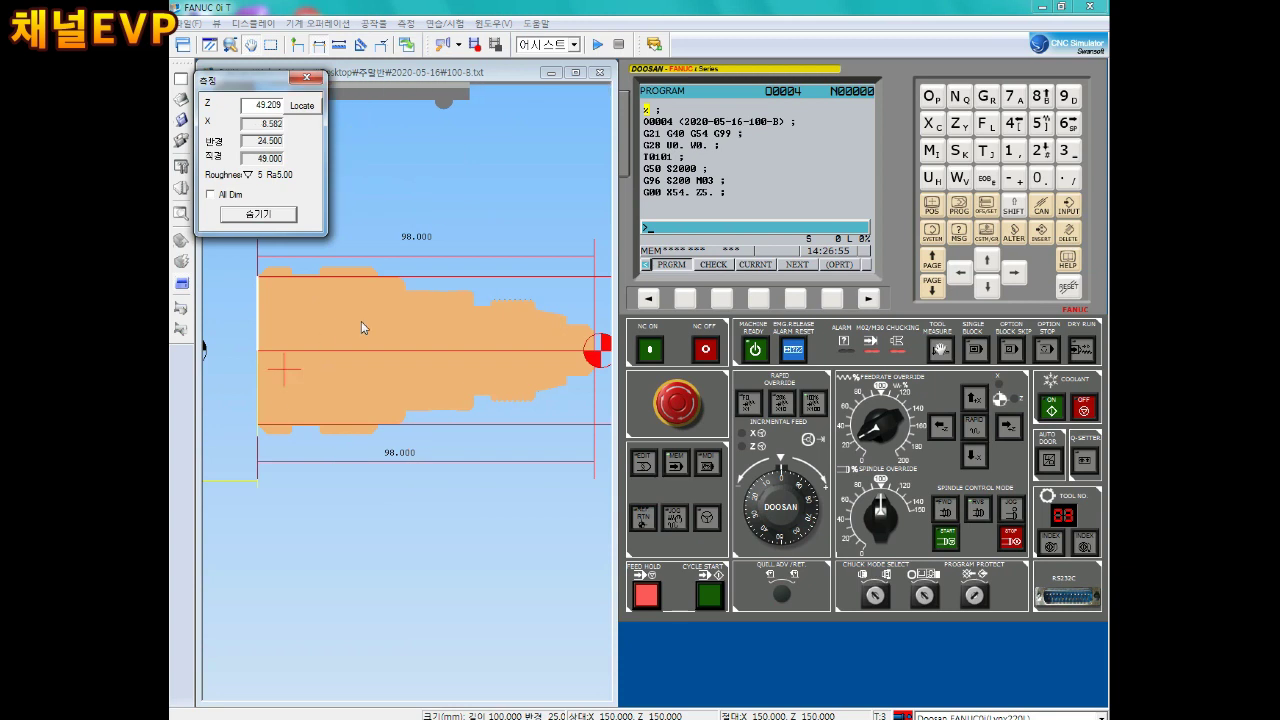
{"action": "left_click", "coordinate": [405, 45]}
{"action": "left_click", "coordinate": [405, 23]}
{"action": "left_click", "coordinate": [446, 143]}
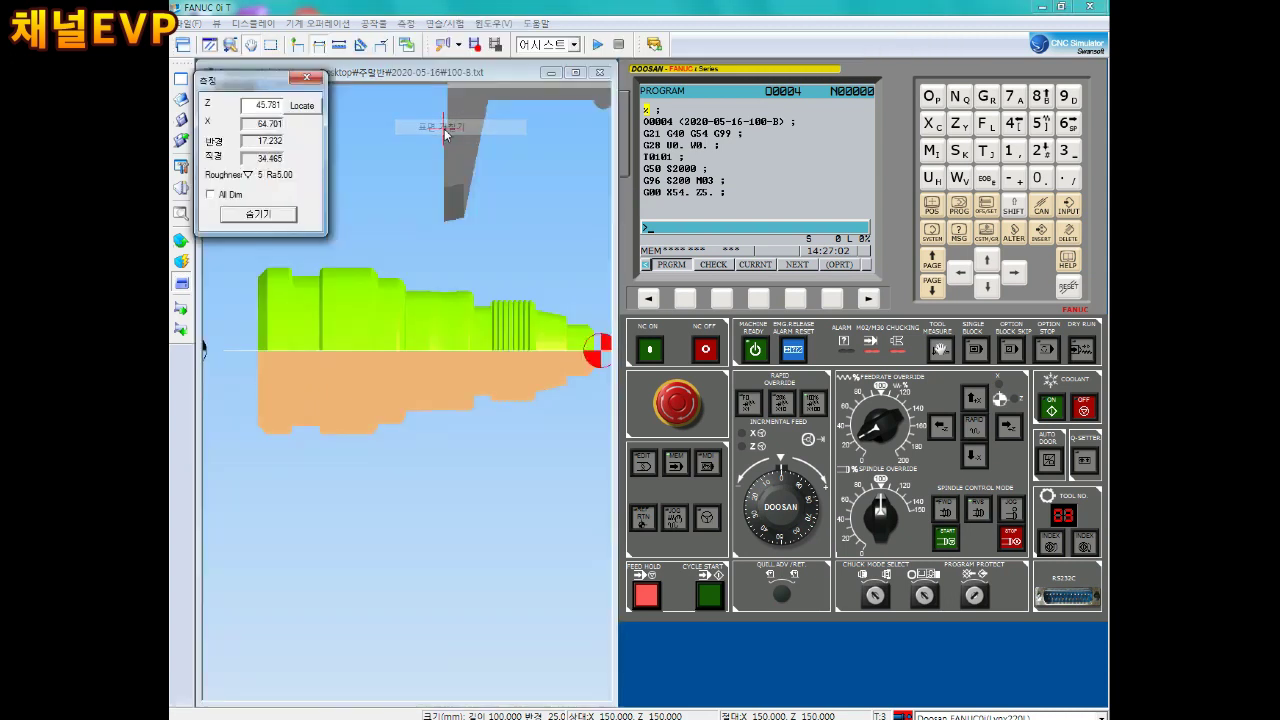
{"action": "scroll", "coordinate": [548, 315], "scroll_direction": "up", "scroll_amount": 2}
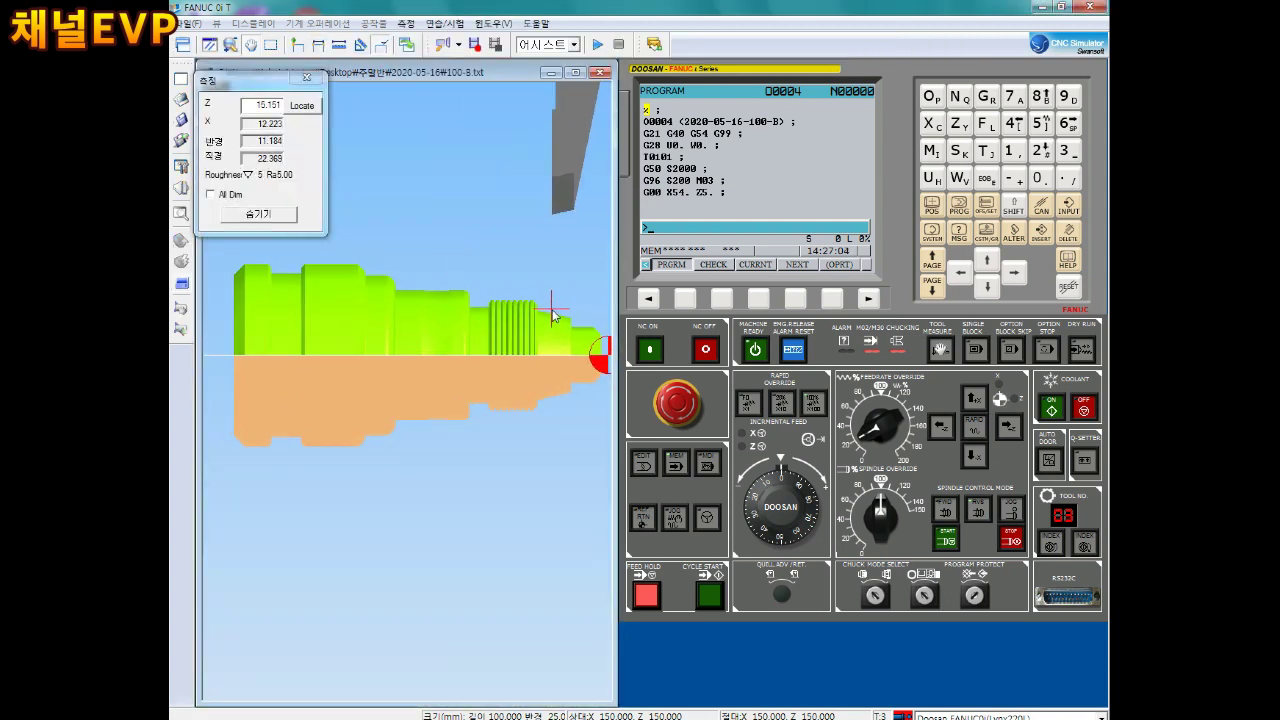
{"action": "scroll", "coordinate": [548, 320], "scroll_direction": "up", "scroll_amount": 2}
{"action": "scroll", "coordinate": [530, 325], "scroll_direction": "up", "scroll_amount": 2}
{"action": "scroll", "coordinate": [513, 335], "scroll_direction": "up", "scroll_amount": 2}
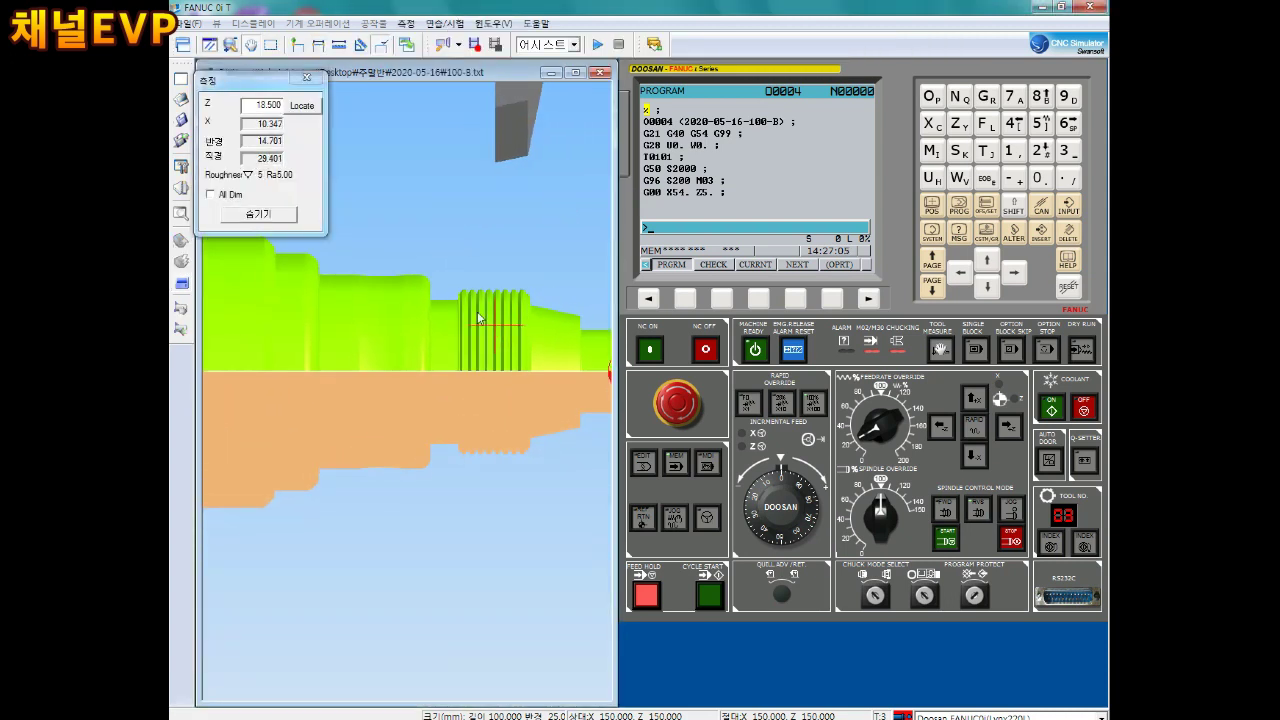
{"action": "scroll", "coordinate": [472, 309], "scroll_direction": "down", "scroll_amount": 2}
{"action": "scroll", "coordinate": [400, 303], "scroll_direction": "down", "scroll_amount": 2}
{"action": "scroll", "coordinate": [380, 301], "scroll_direction": "down", "scroll_amount": 2}
{"action": "scroll", "coordinate": [405, 305], "scroll_direction": "up", "scroll_amount": 2}
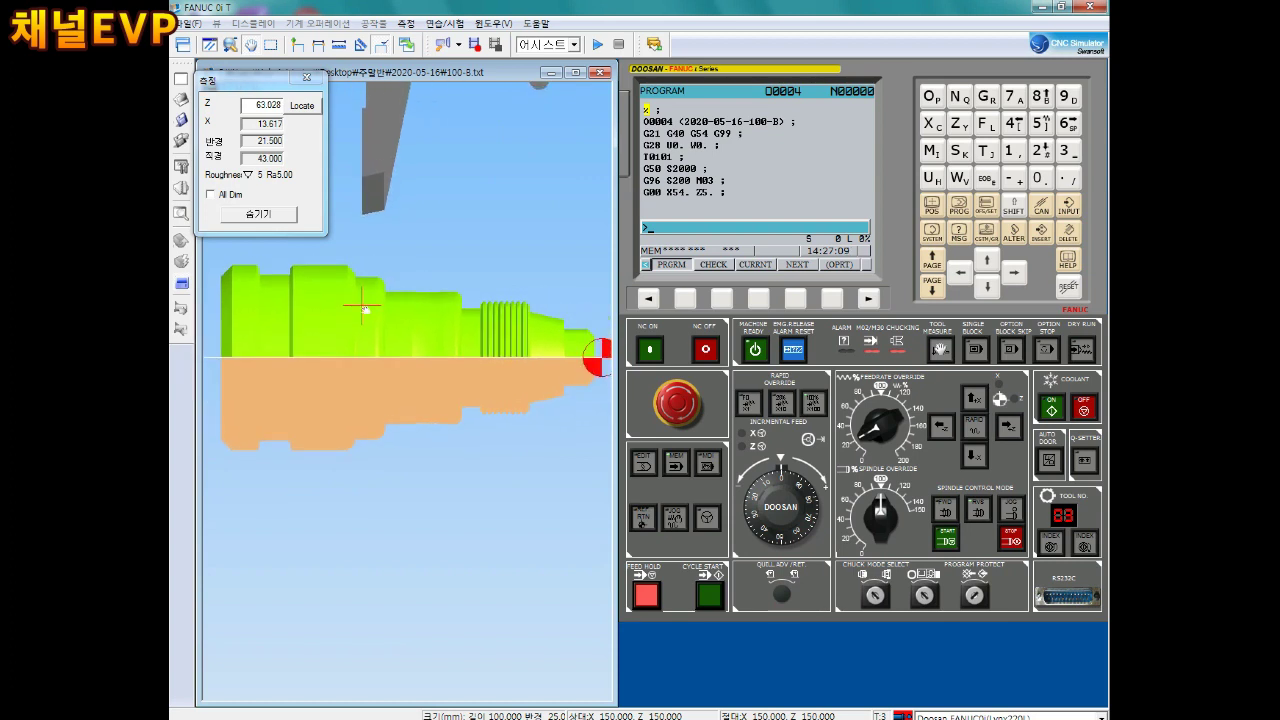
{"action": "scroll", "coordinate": [368, 339], "scroll_direction": "up", "scroll_amount": 1}
{"action": "left_click", "coordinate": [400, 47]}
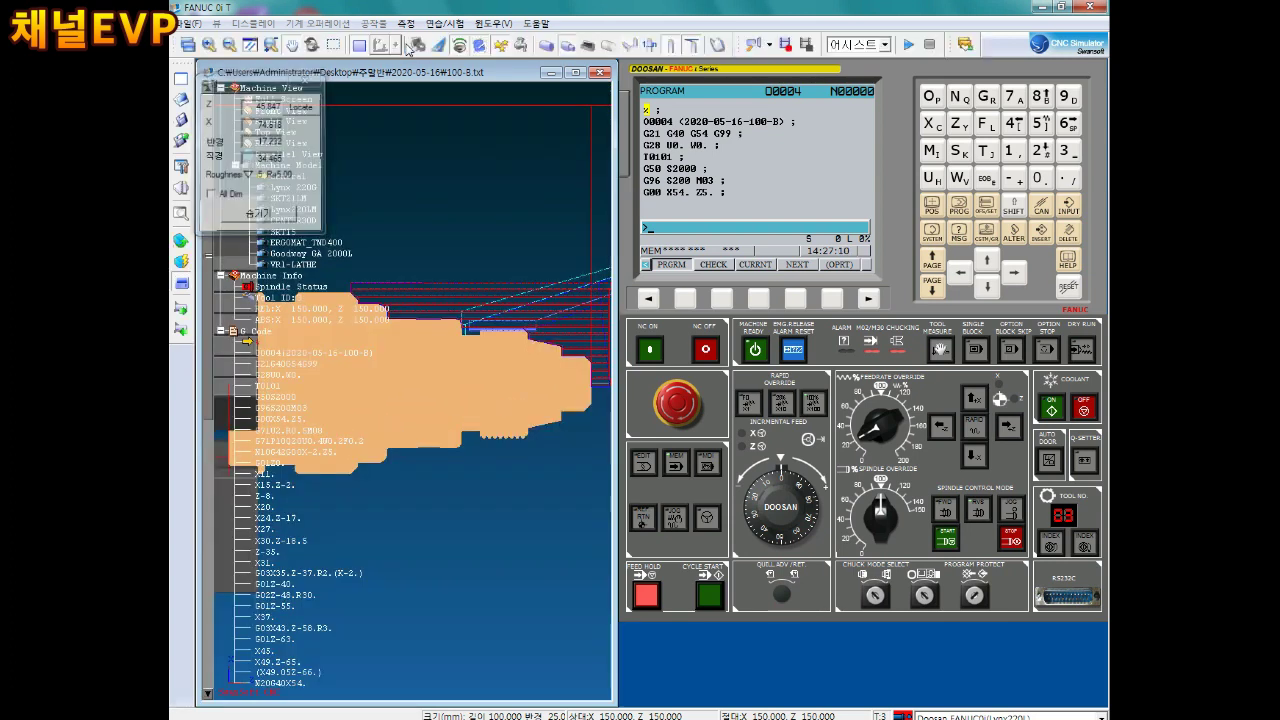
Show the shaded 3D view, reset to a fresh 50 x 100 blank, check offsets, and load O0003
{"action": "mouse_move", "coordinate": [436, 270]}
{"action": "left_mouse_down"}
{"action": "mouse_move", "coordinate": [404, 377]}
{"action": "mouse_move", "coordinate": [450, 312]}
{"action": "left_mouse_up"}
{"action": "left_click", "coordinate": [181, 240]}
{"action": "left_click", "coordinate": [250, 240]}
{"action": "left_click", "coordinate": [598, 566]}
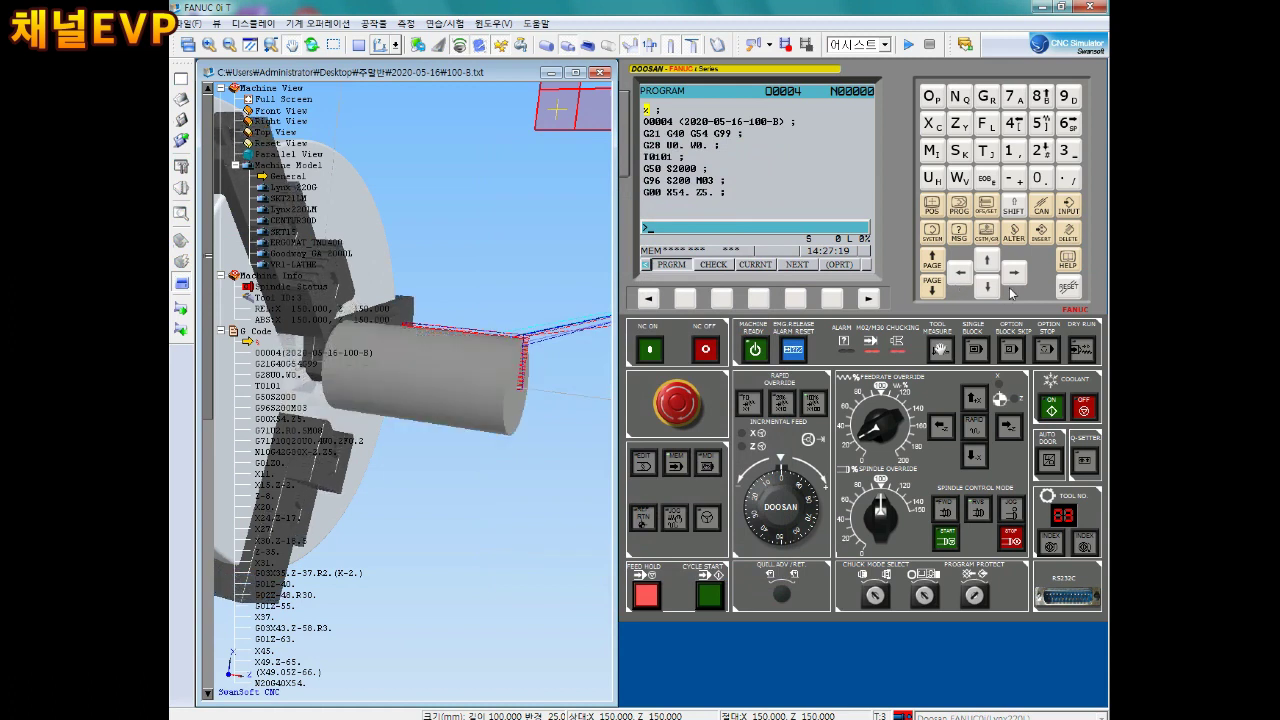
{"action": "left_click", "coordinate": [986, 205]}
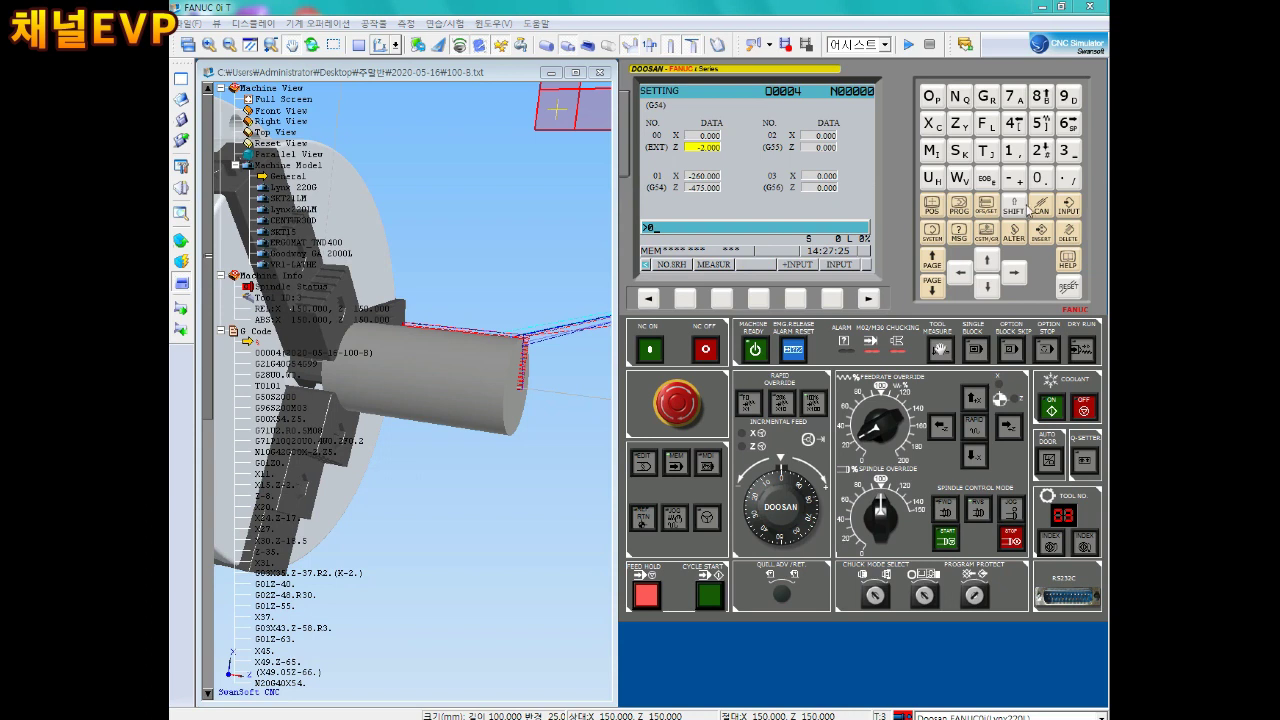
{"action": "left_click", "coordinate": [963, 209]}
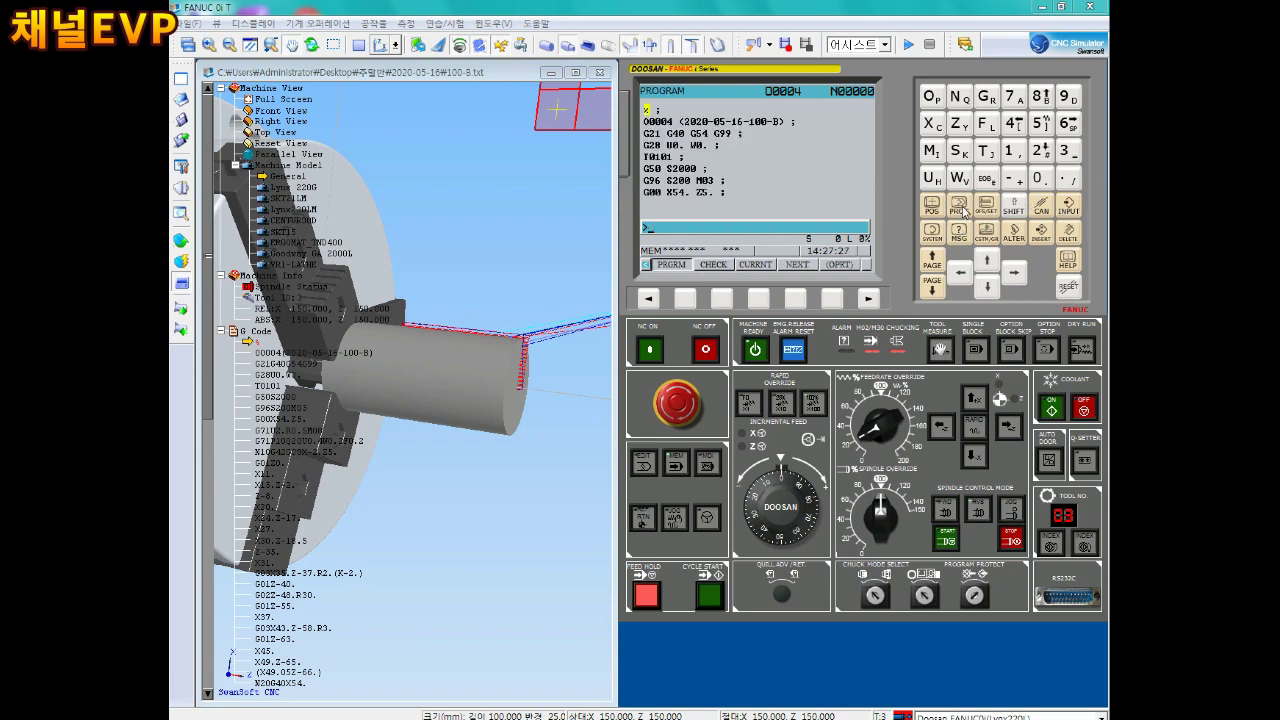
{"action": "left_click", "coordinate": [1013, 290]}
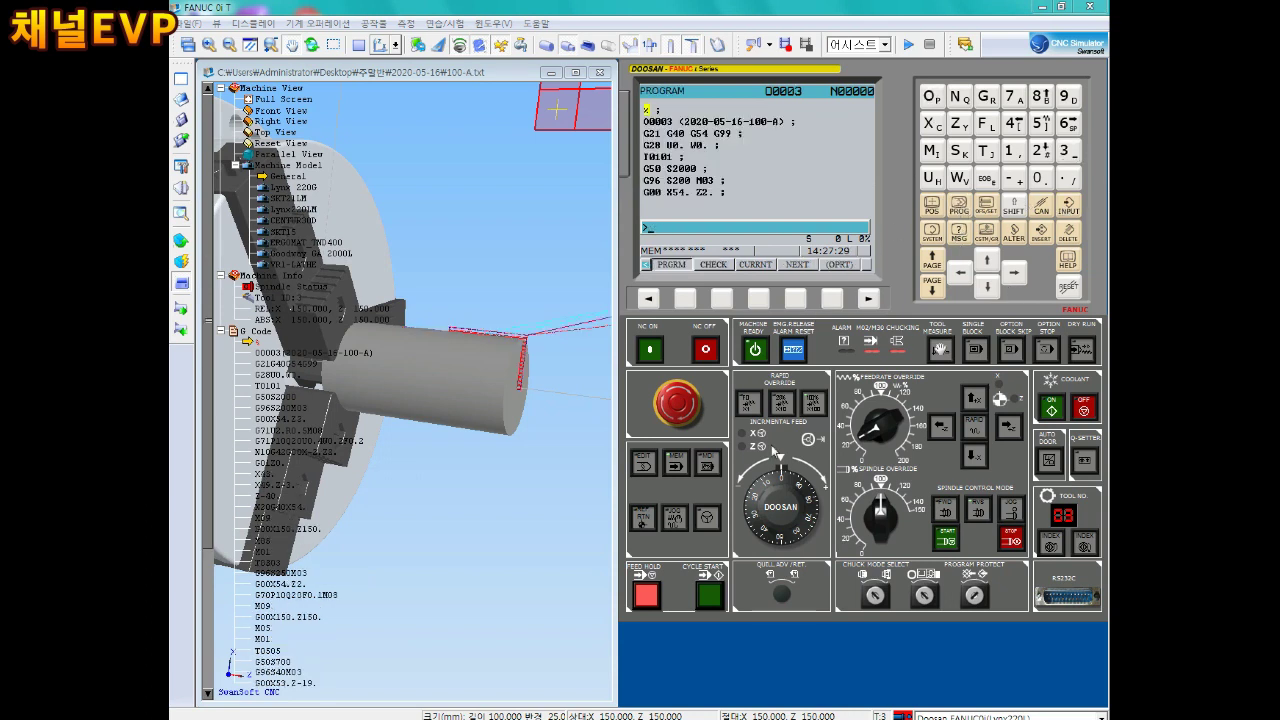
Start O0003 with Cycle Start and resume it after the M01 optional stop
{"action": "left_click", "coordinate": [709, 596]}
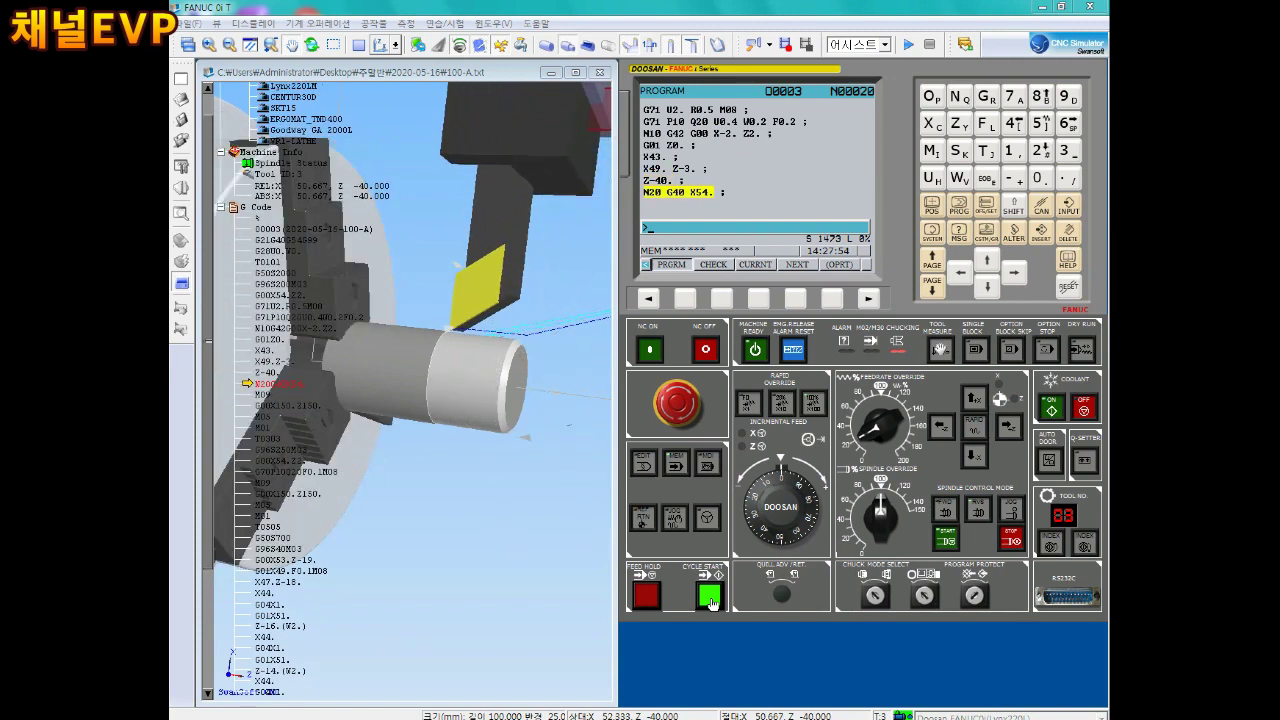
{"action": "left_click", "coordinate": [711, 601]}
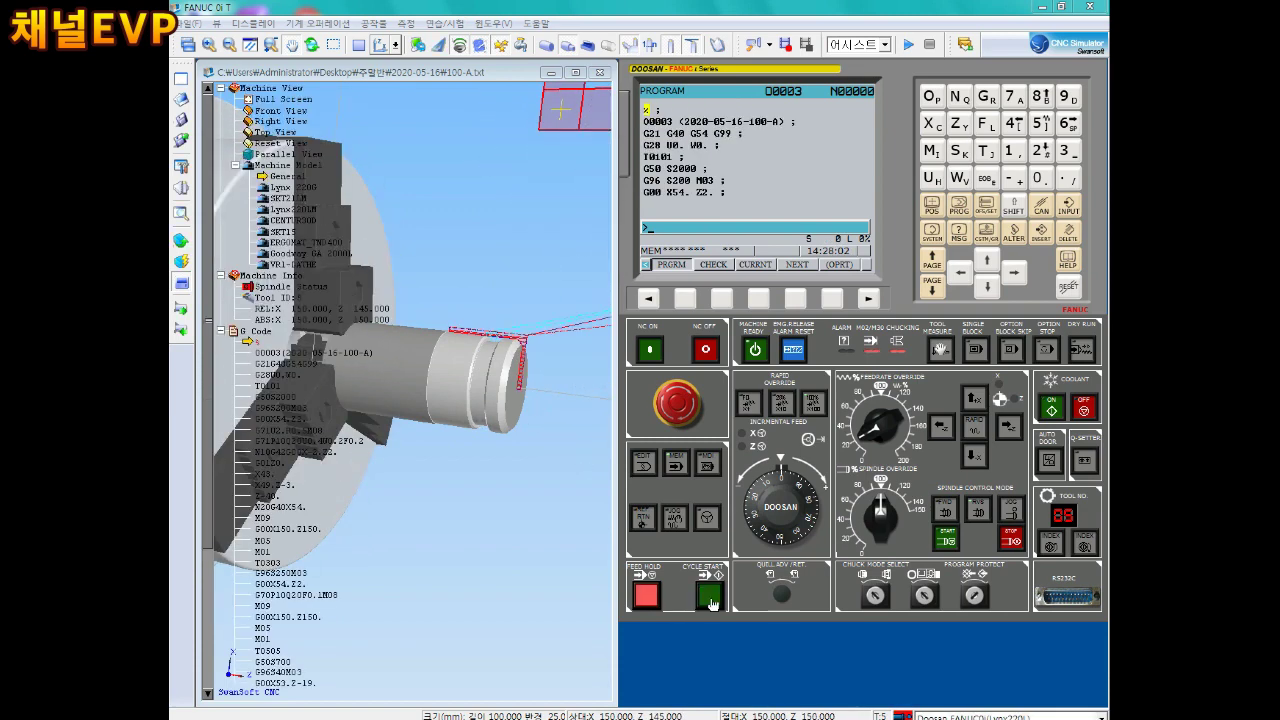
Flip the workpiece to expose its uncut end and confirm the EXT Z offset of -2.000
{"action": "right_click", "coordinate": [194, 231]}
{"action": "left_click", "coordinate": [275, 256]}
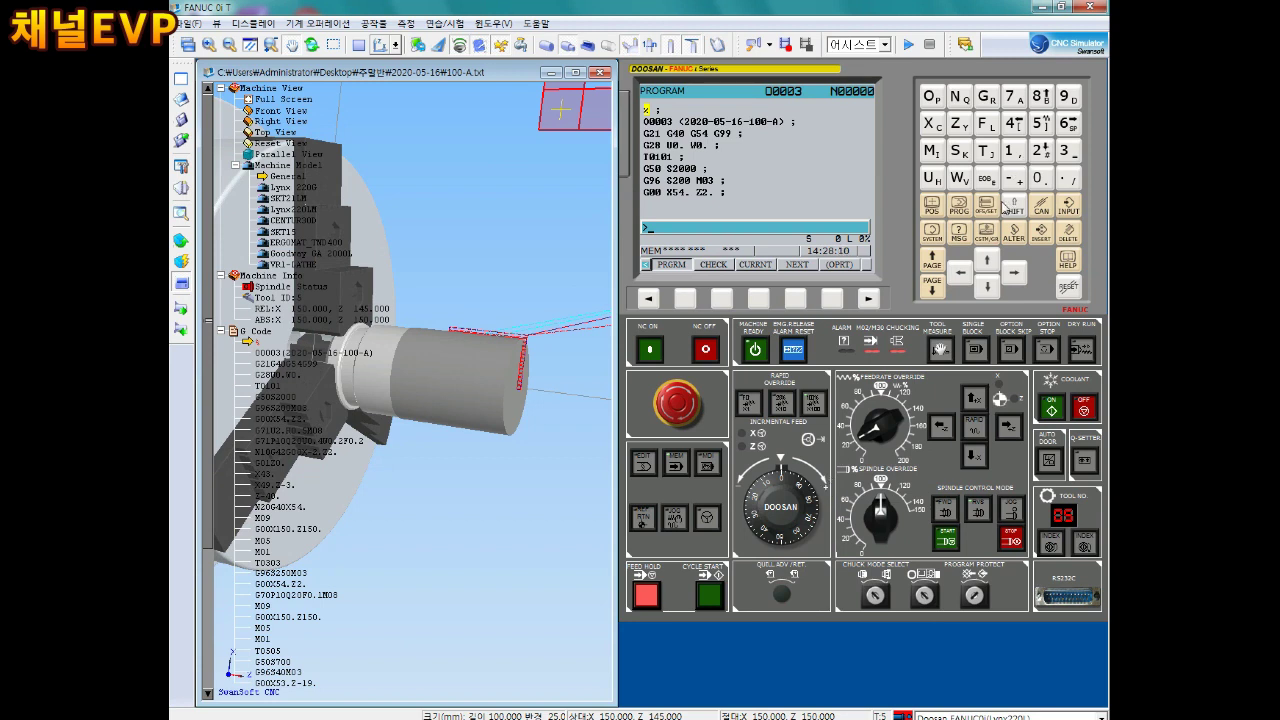
{"action": "left_click", "coordinate": [1001, 205]}
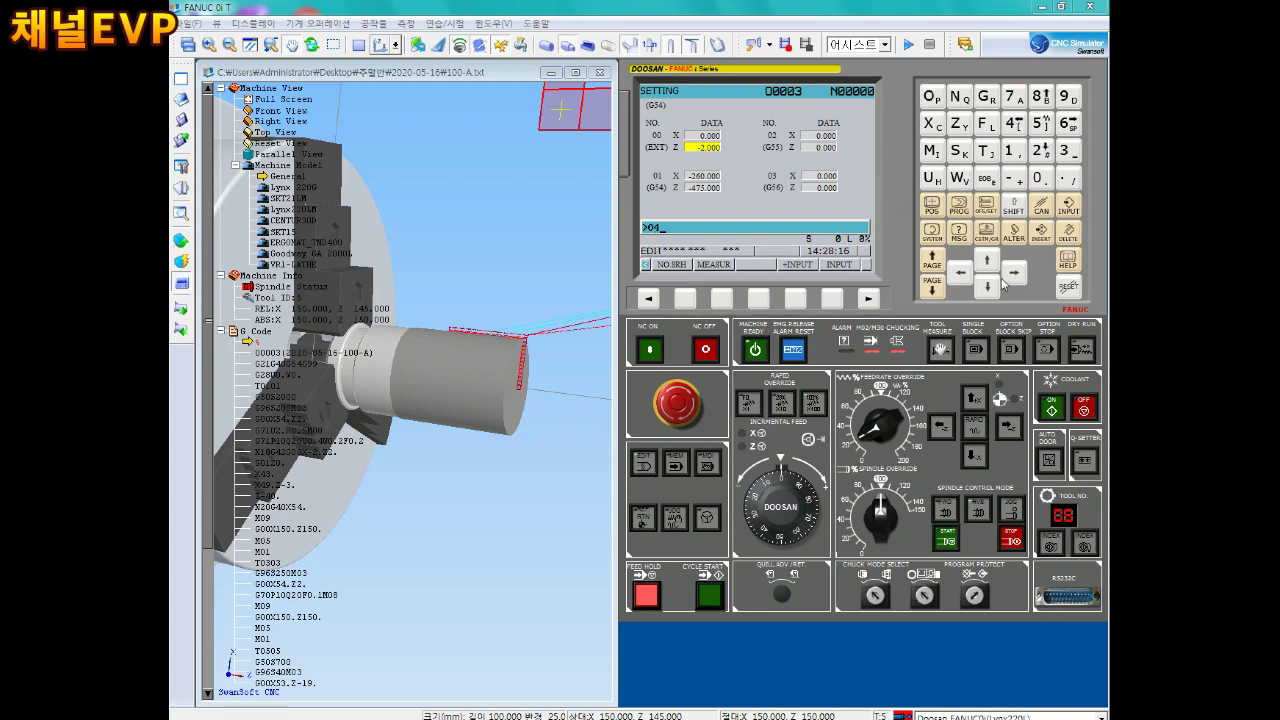
{"action": "type", "text": "04"}
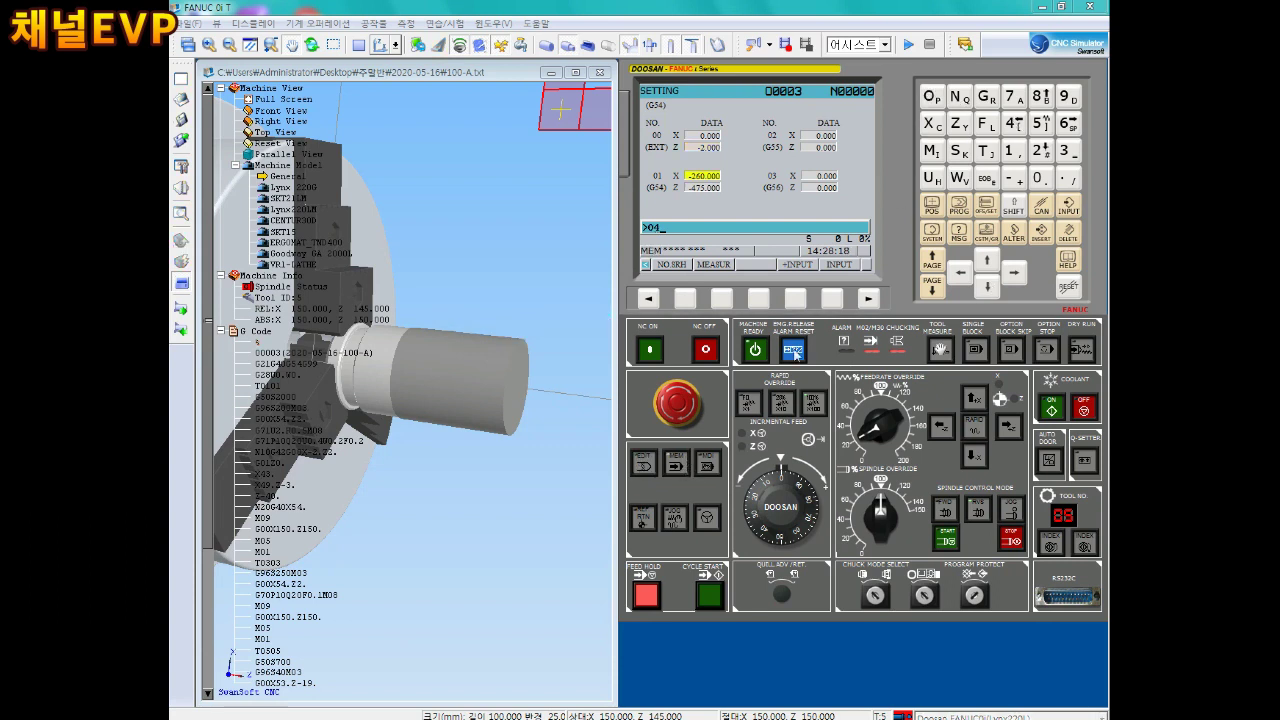
{"action": "left_click", "coordinate": [958, 206]}
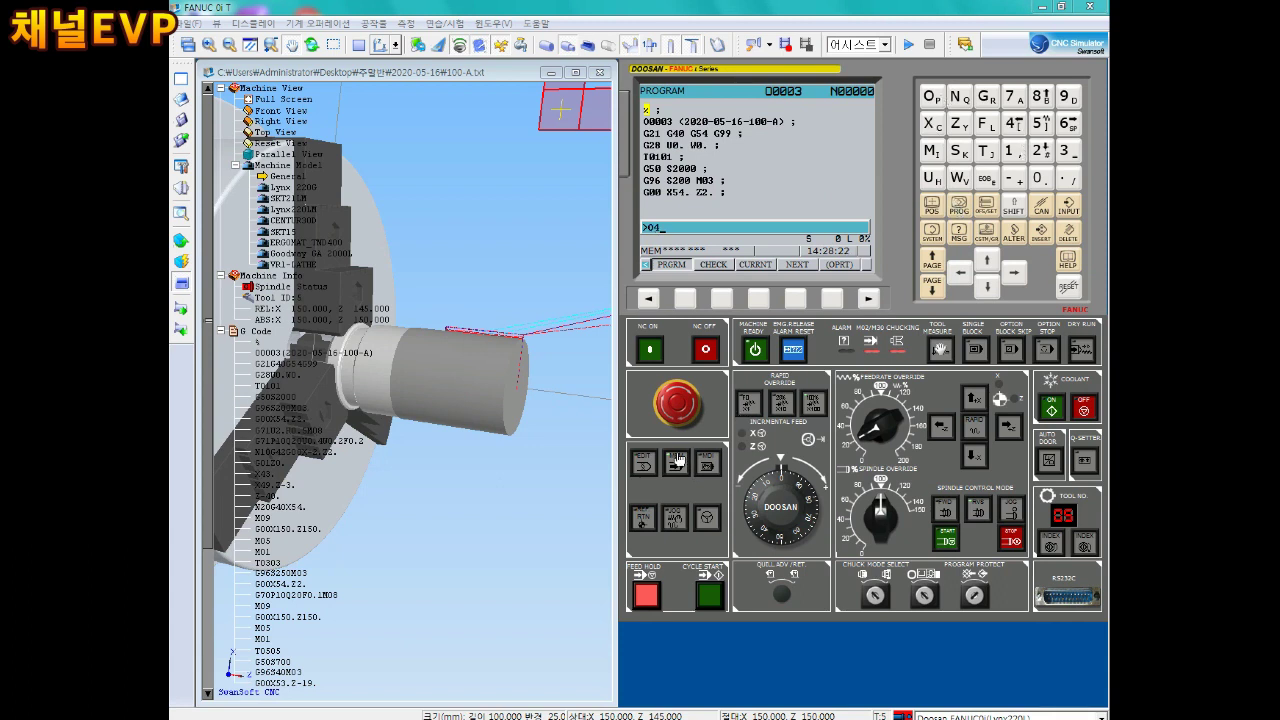
Load O0004 and run its G71 roughing on the flipped bar up to the T0303 finishing block
{"action": "left_click", "coordinate": [985, 287]}
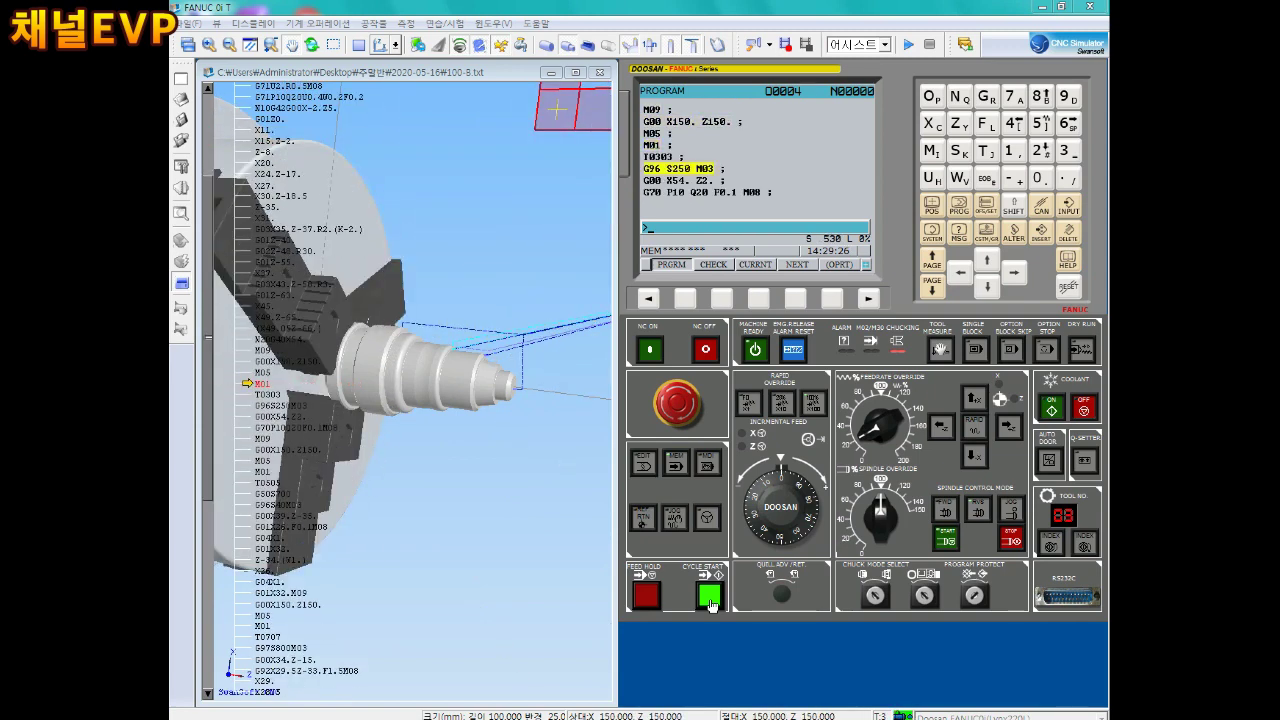
Resume O0004 past each M01 stop through the groove, G92 threading to X28.2, and final T0303 pass
{"action": "left_click", "coordinate": [709, 597]}
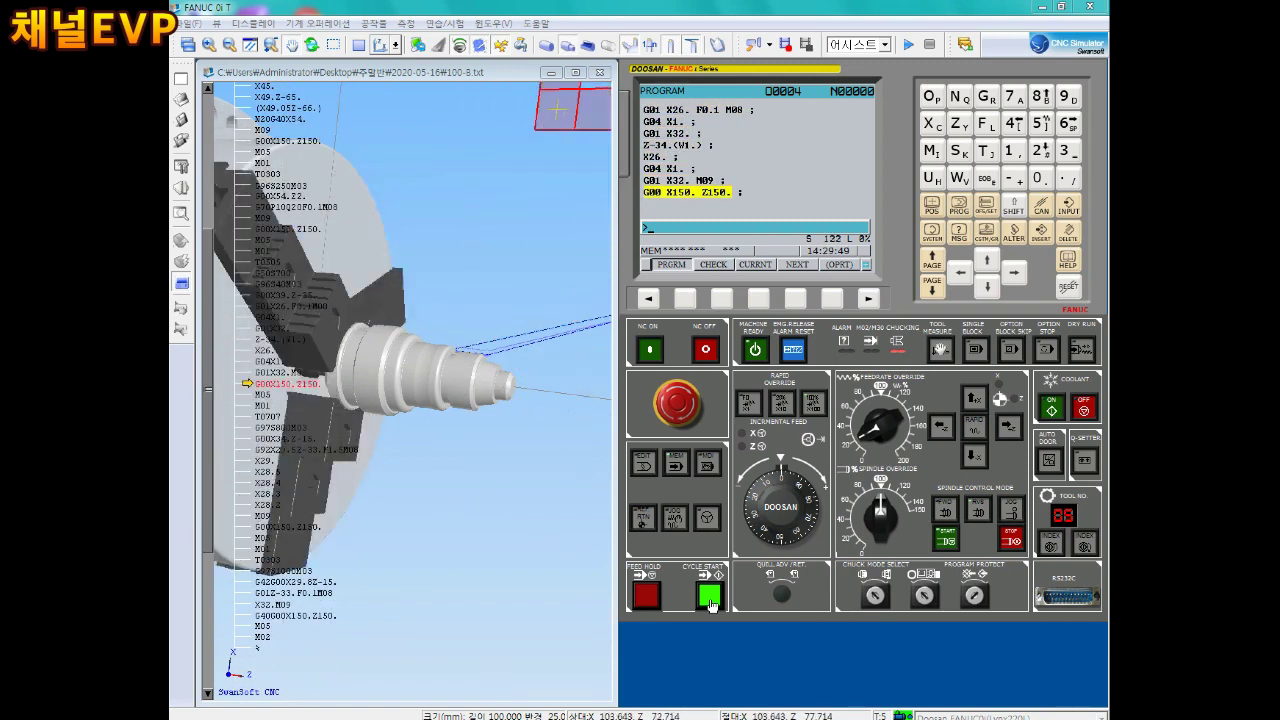
{"action": "left_click", "coordinate": [709, 596]}
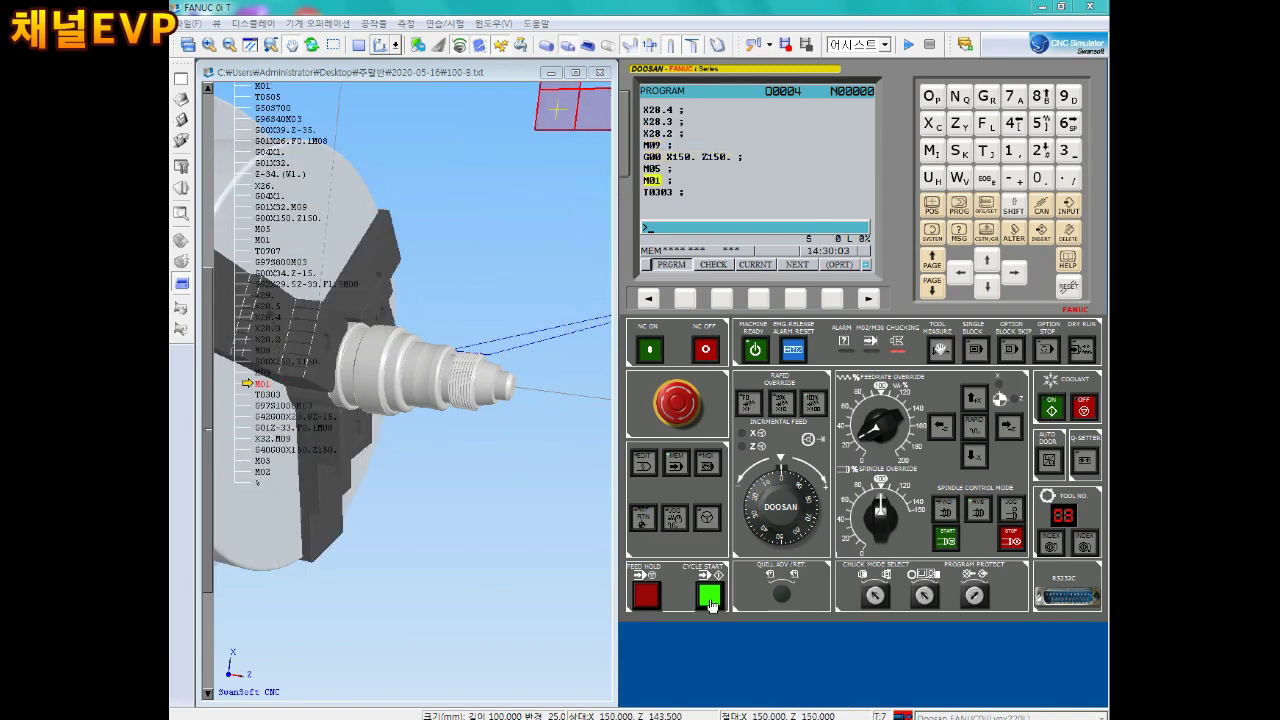
{"action": "left_click", "coordinate": [709, 596]}
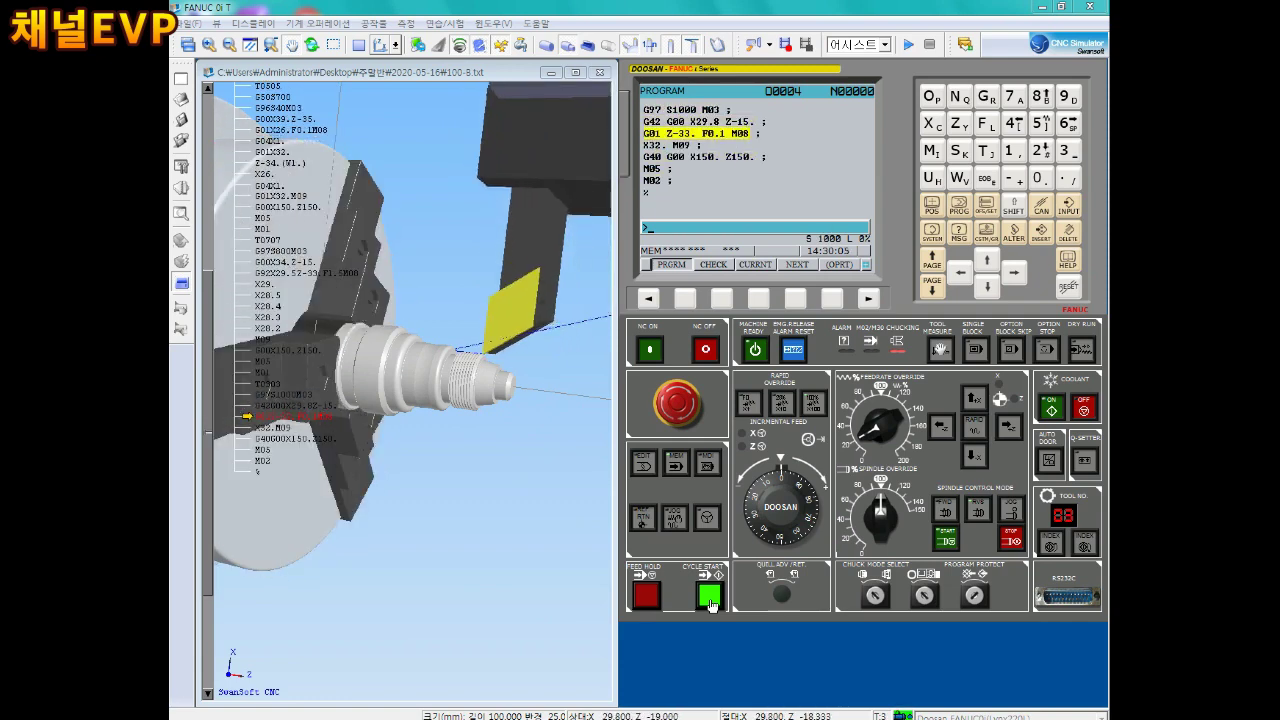